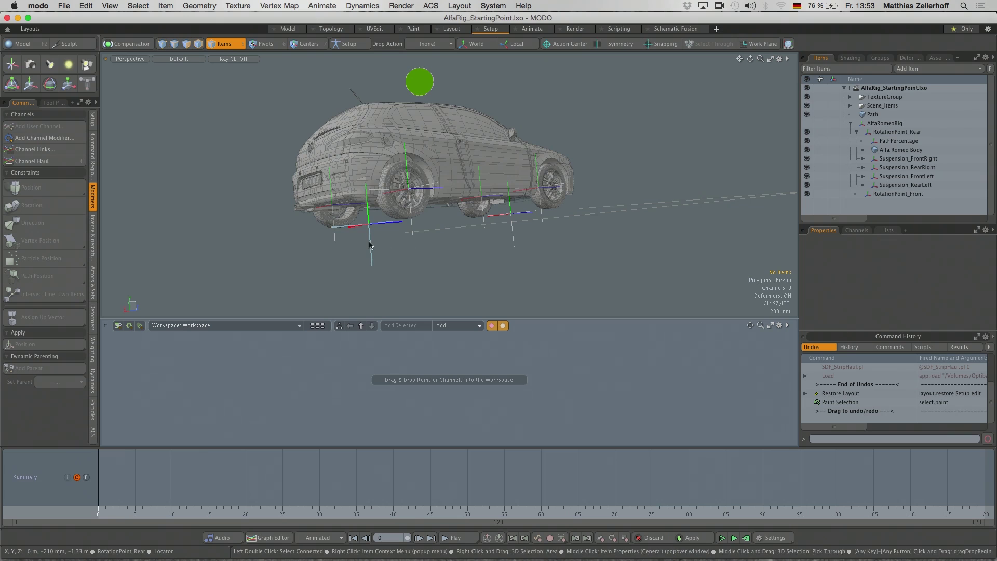
Examine the RotationPoint_Rear and RotationPoint_Front locators beneath the car and the path ahead of it
left_click(371, 245)
left_click_drag(374, 244, 629, 147, "alt")
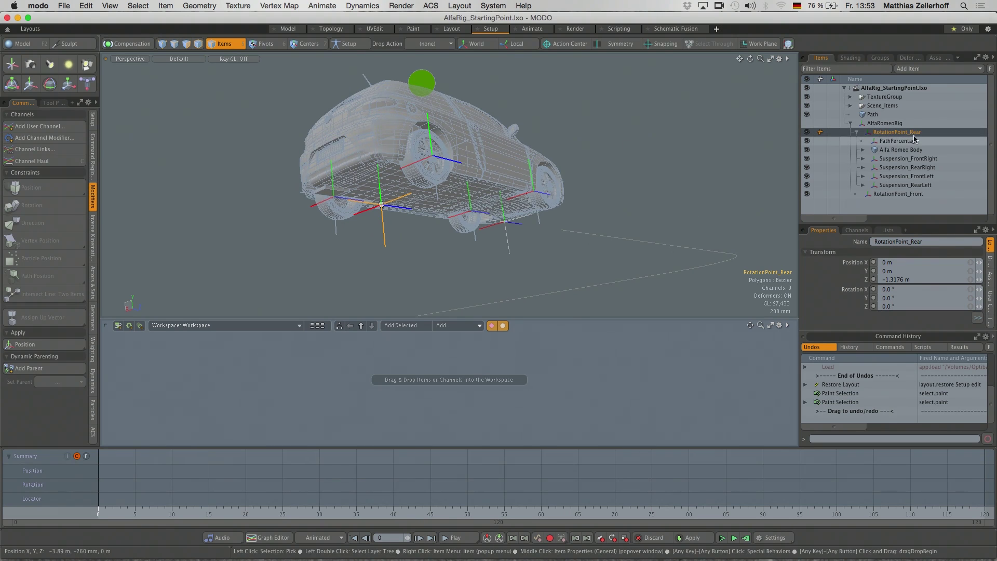
left_click_drag(438, 218, 415, 227, "alt")
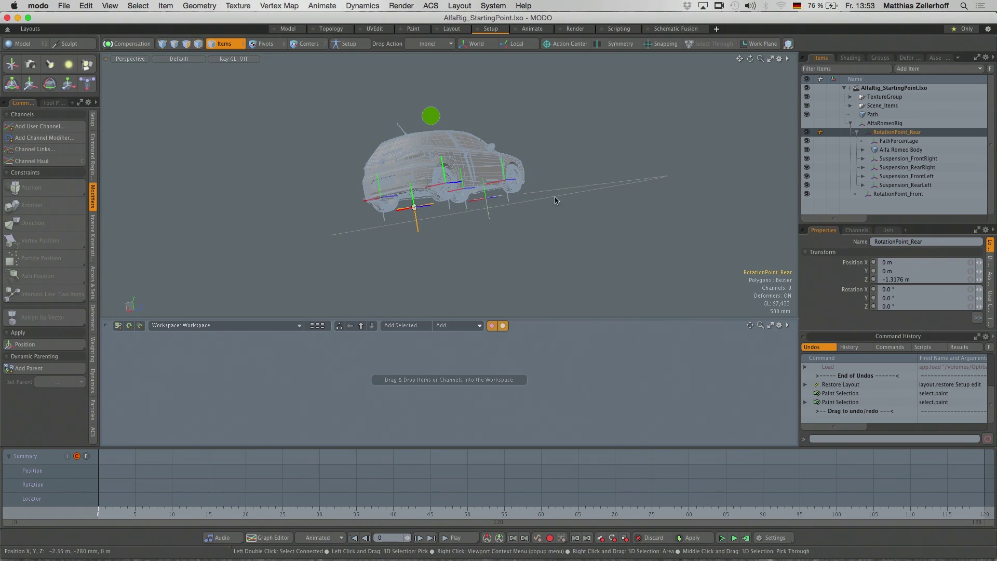
left_click_drag(555, 201, 521, 219, "alt")
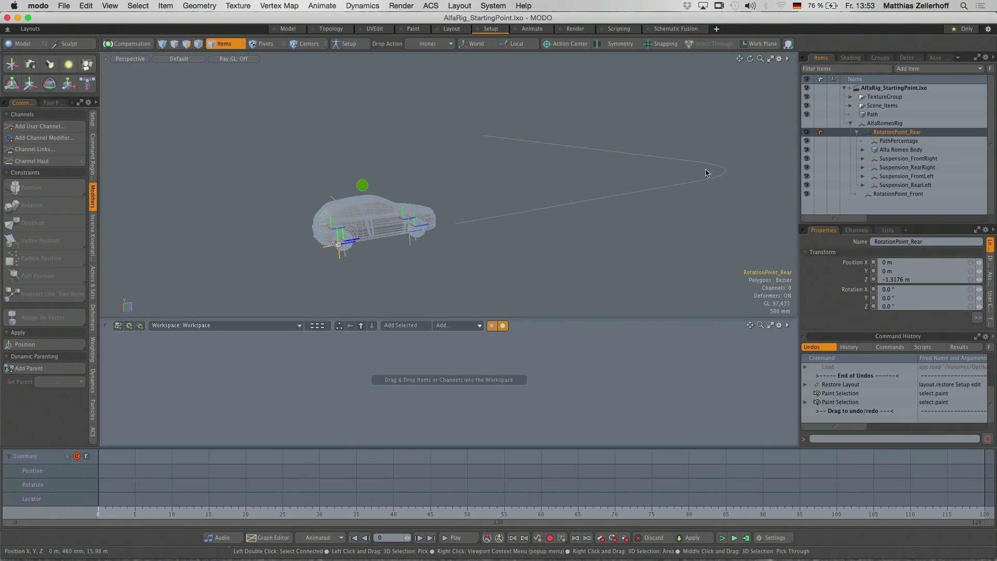
left_click(410, 247)
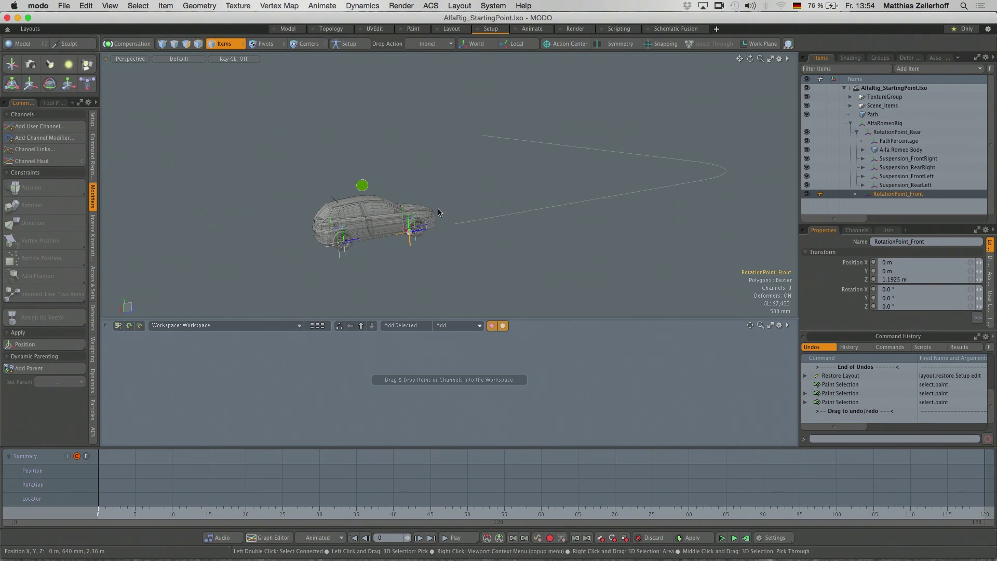
left_click_drag(478, 224, 475, 196, "alt")
left_click_drag(475, 196, 510, 215, "alt+shift")
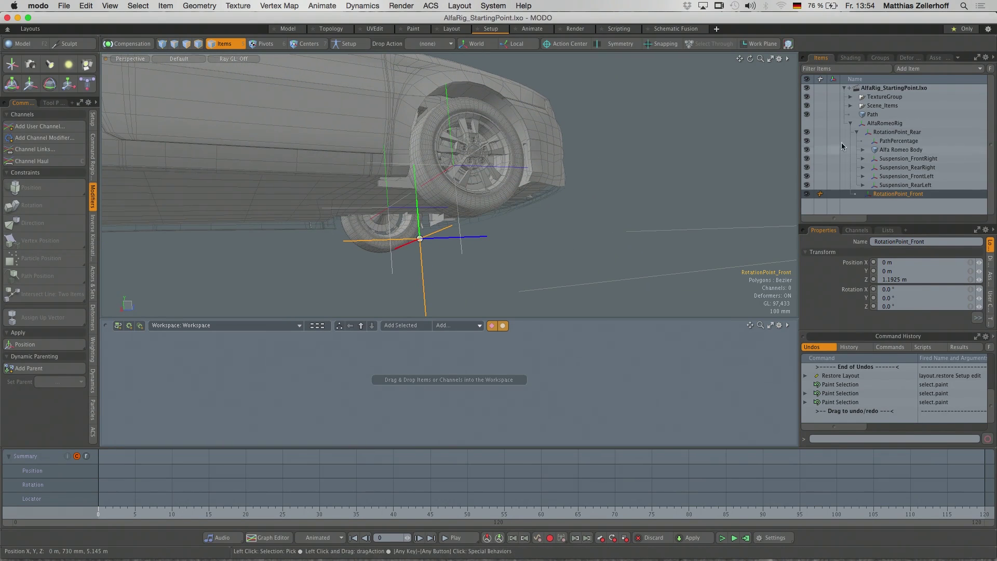
Inspect the Suspension_FrontRight locator and its child items, Brake_FrontRight and Wheel_FrontRight
left_click(899, 163)
mouse_move(446, 157)
left_mouse_down("ctrl+alt")
mouse_move(482, 158)
mouse_move(462, 148)
left_mouse_up("ctrl+alt")
left_click(862, 158)
left_click_drag(462, 148, 596, 150, "alt")
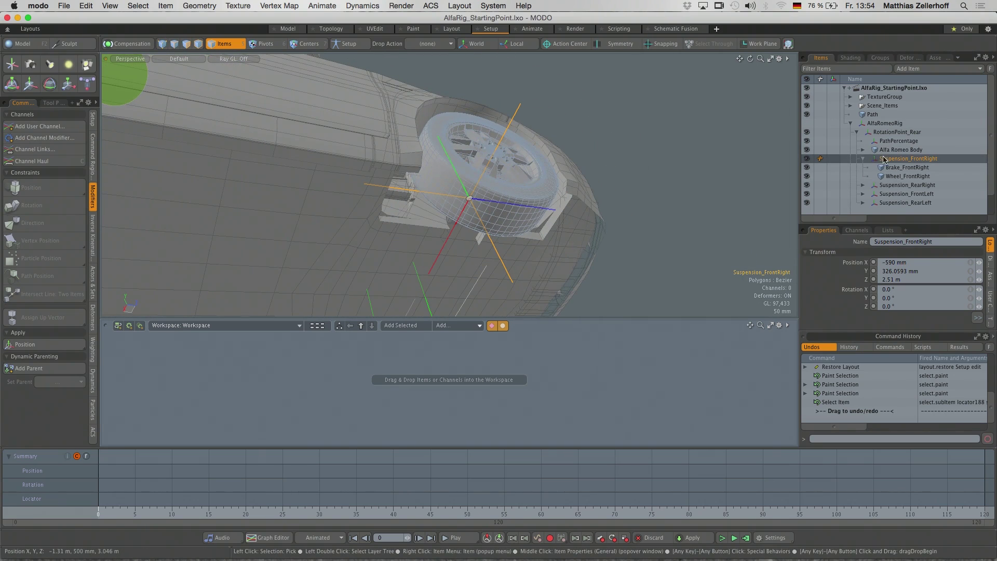
left_click(904, 167)
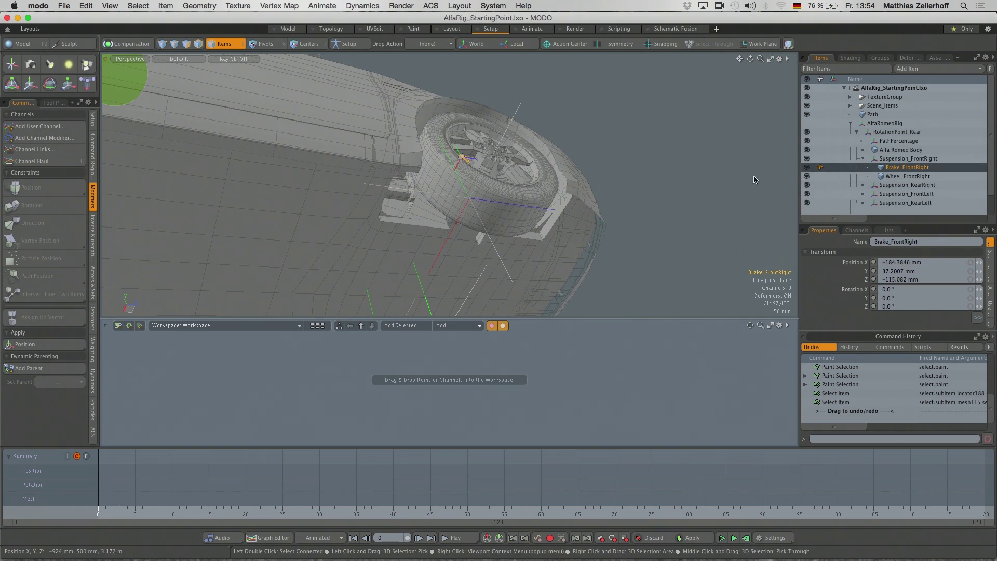
left_click_drag(468, 156, 525, 156, "alt")
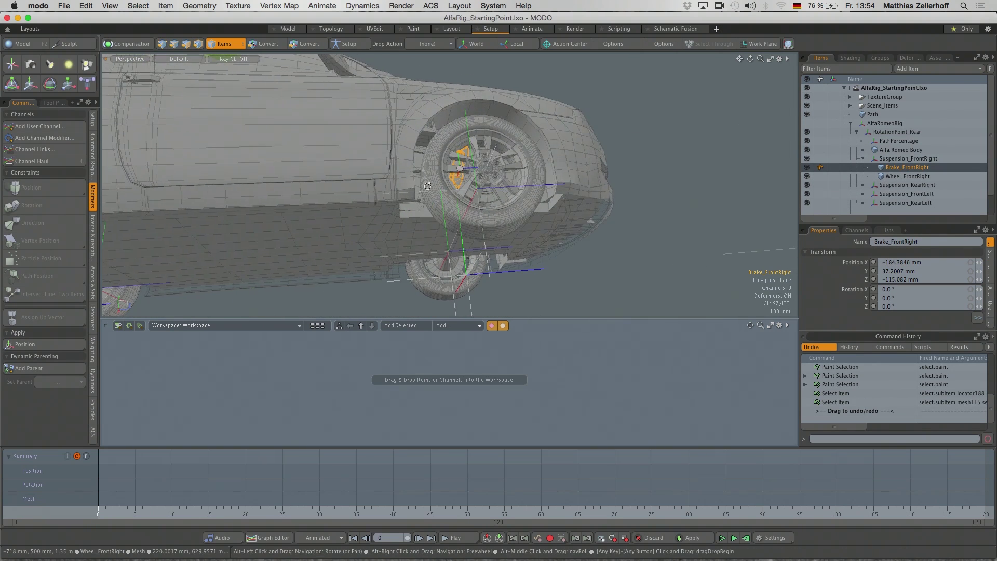
left_click(907, 176)
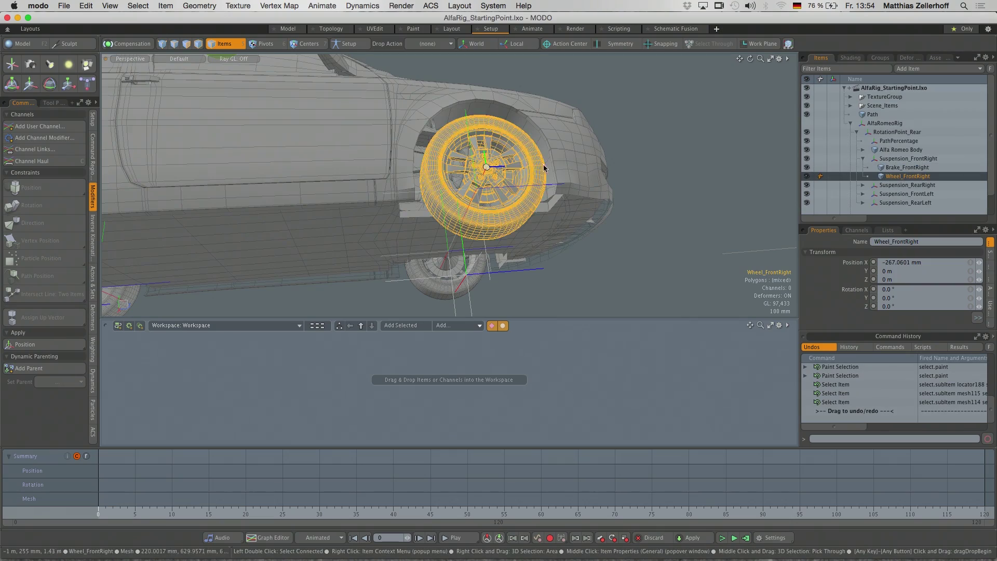
Try rotating Wheel_FrontRight about its axle and steering Suspension_FrontRight to test the hierarchy
key("y")
mouse_move(516, 210)
left_mouse_down()
mouse_move(542, 161)
mouse_move(519, 171)
mouse_move(495, 165)
mouse_move(488, 187)
mouse_move(528, 164)
mouse_move(535, 209)
mouse_move(529, 145)
mouse_move(519, 163)
mouse_move(542, 143)
left_mouse_up()
scroll(496, 165, "up", 5)
left_click(535, 209)
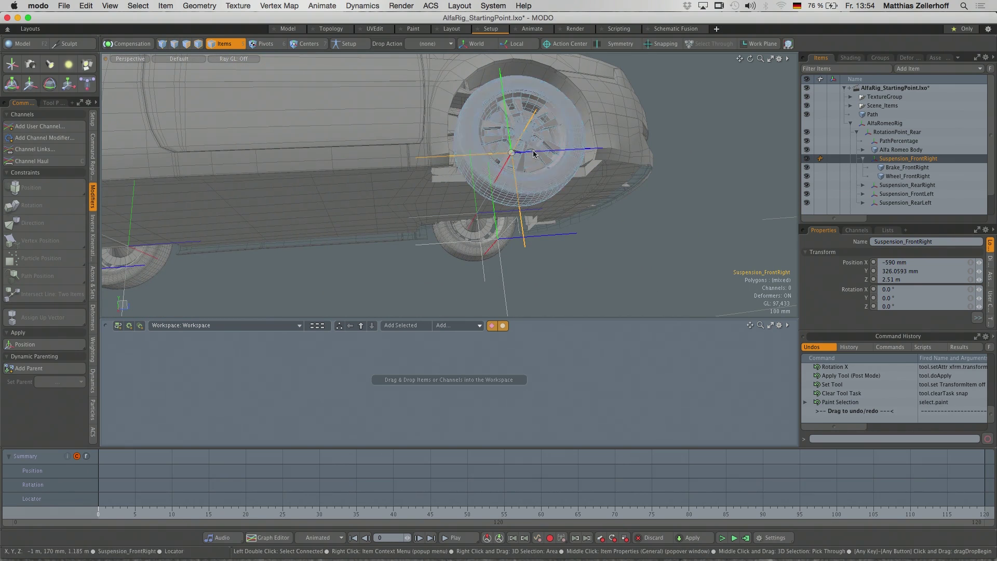
key("y")
left_click_drag(527, 142, 539, 209, "alt")
left_click(630, 161)
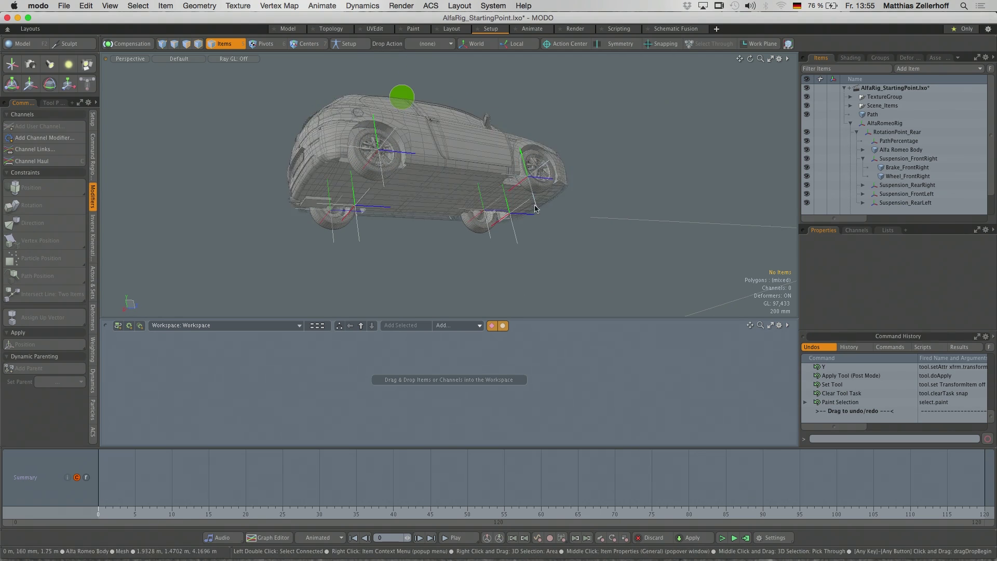
Enlarge the schematic workspace and select the Position Z channels of RotationPoint_Front and RotationPoint_Rear
left_click(515, 235)
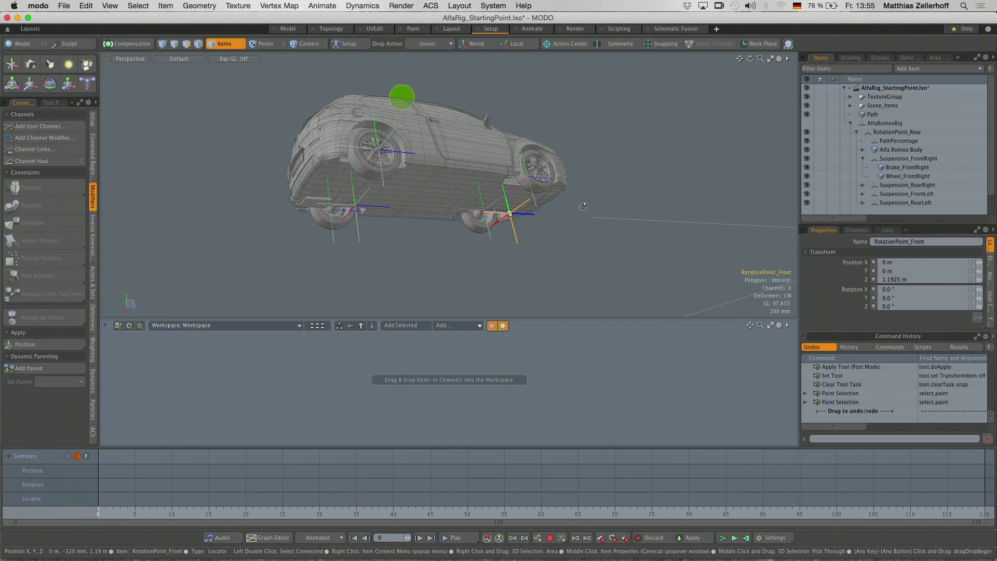
left_click_drag(516, 234, 518, 205, "alt")
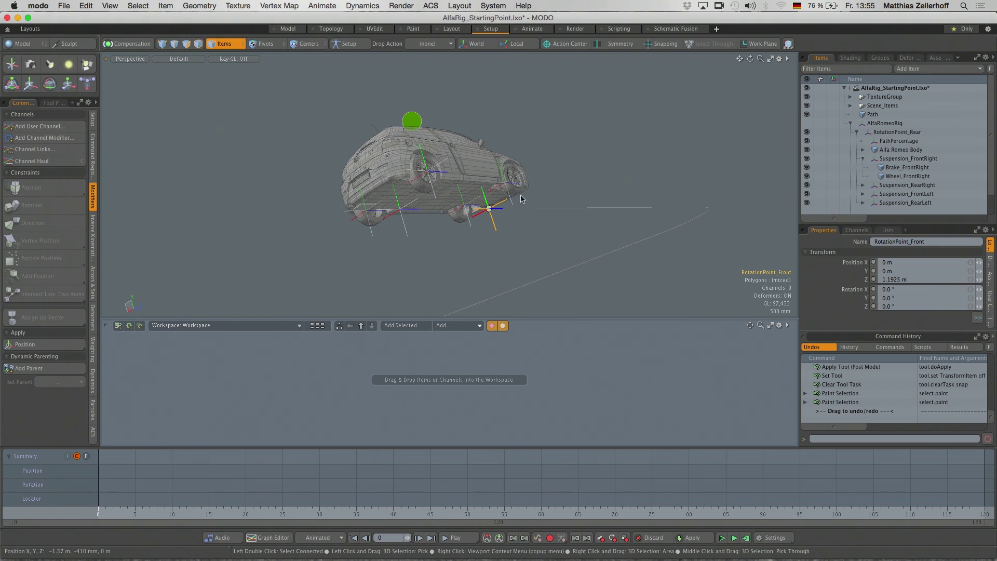
left_click(405, 231)
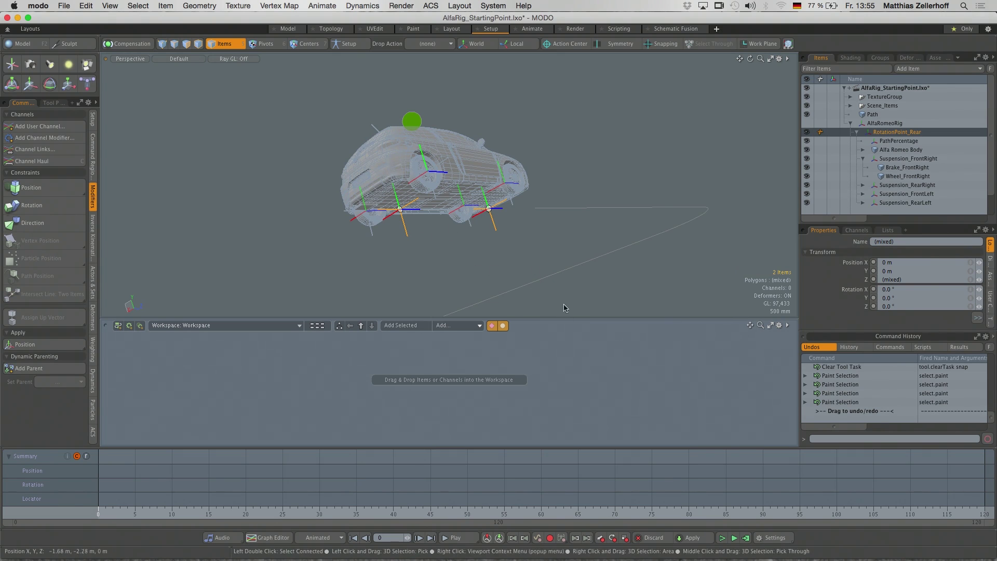
left_click_drag(561, 320, 550, 171)
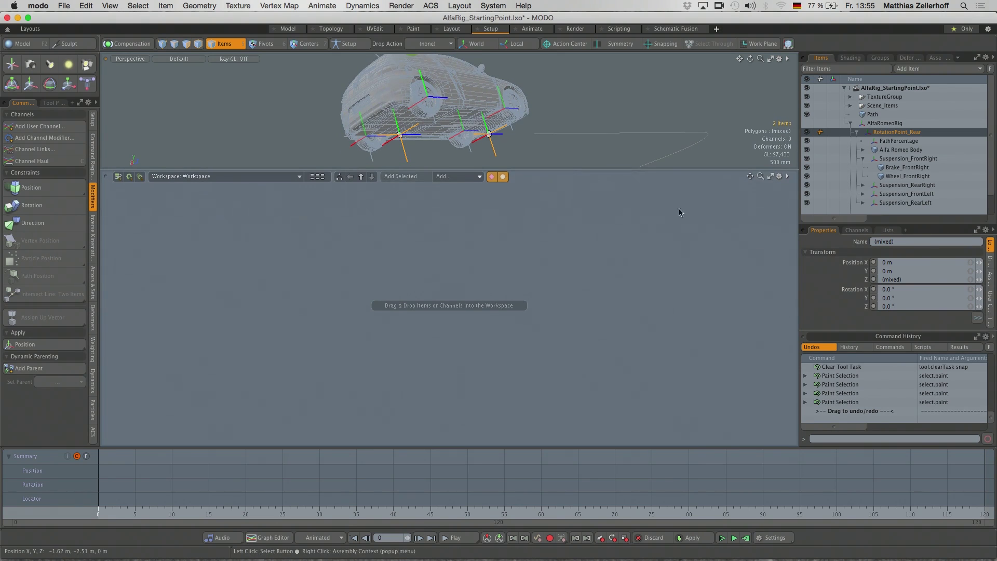
left_click(858, 281)
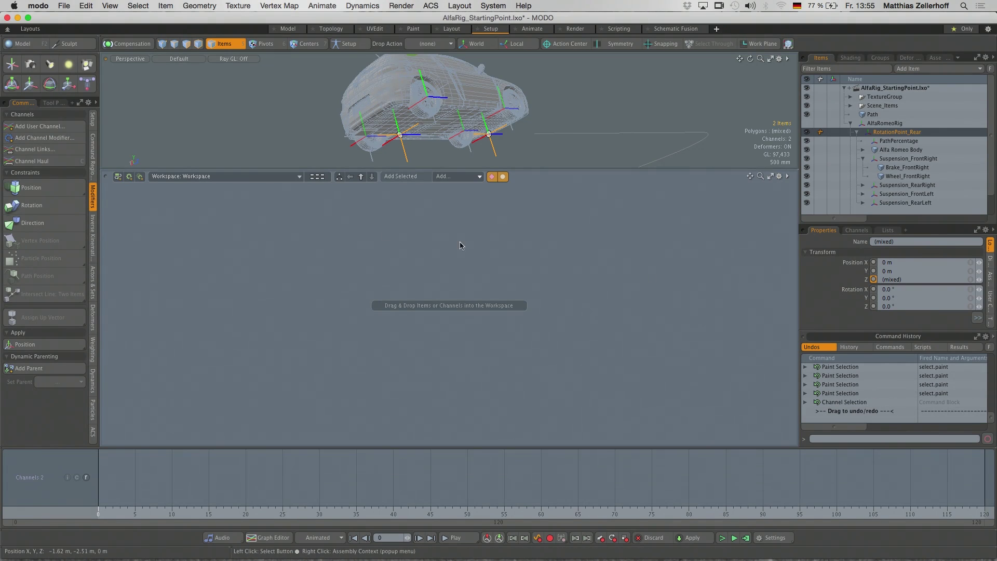
Create a schematic sub-assembly named WheelBase and open it
left_click(140, 177)
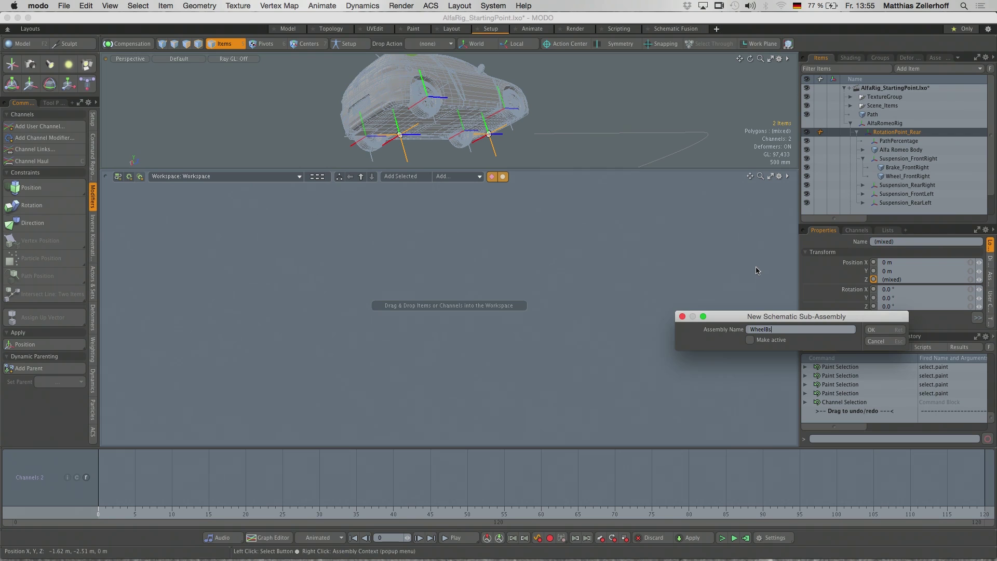
type("WheelBase")
key("Return")
double_click(487, 306)
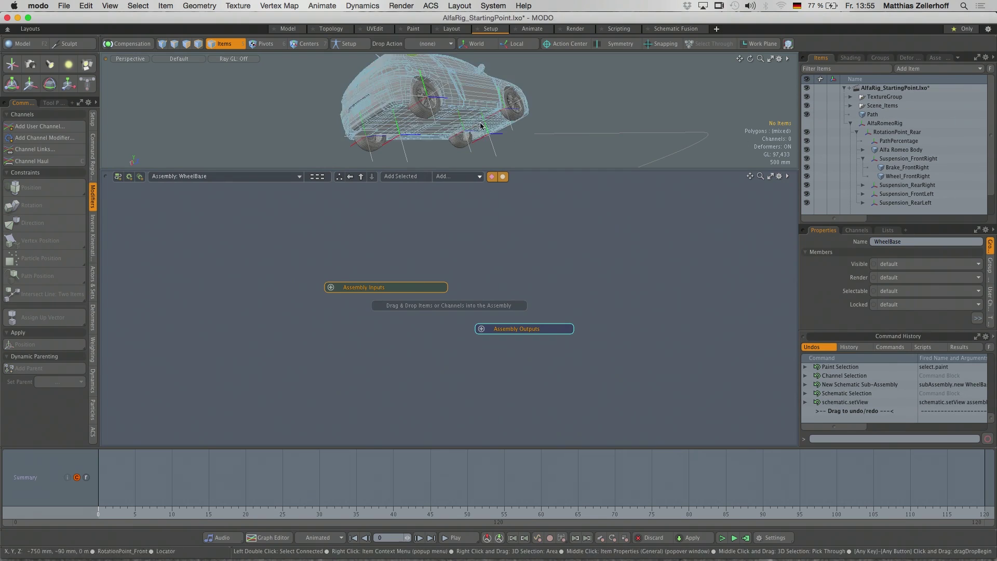
Add the Position Z channels of Suspension_FrontRight and Suspension_FrontLeft to the WheelBase schematic and spread out the nodes
left_click(512, 130)
left_click(503, 148, "shift")
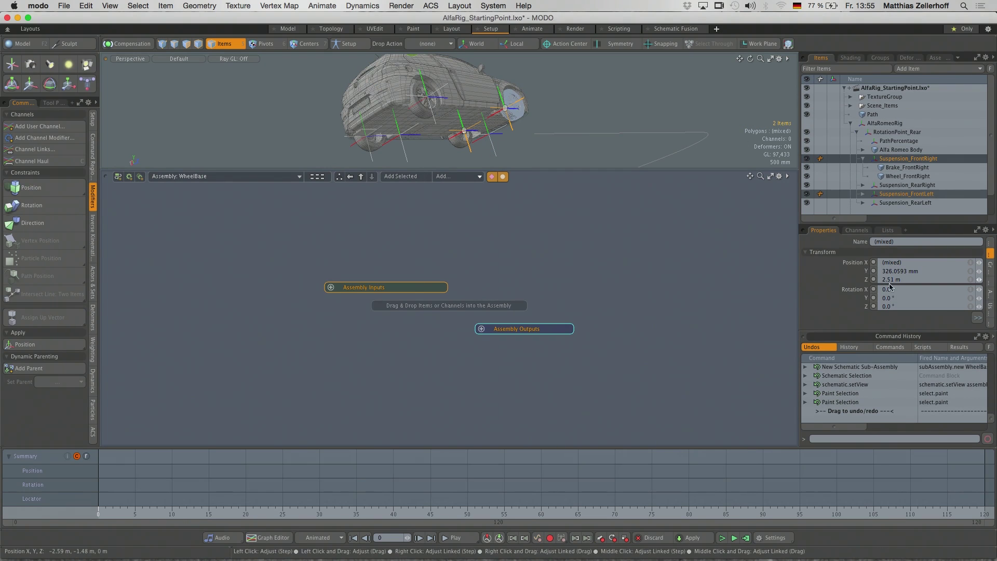
right_click(857, 282)
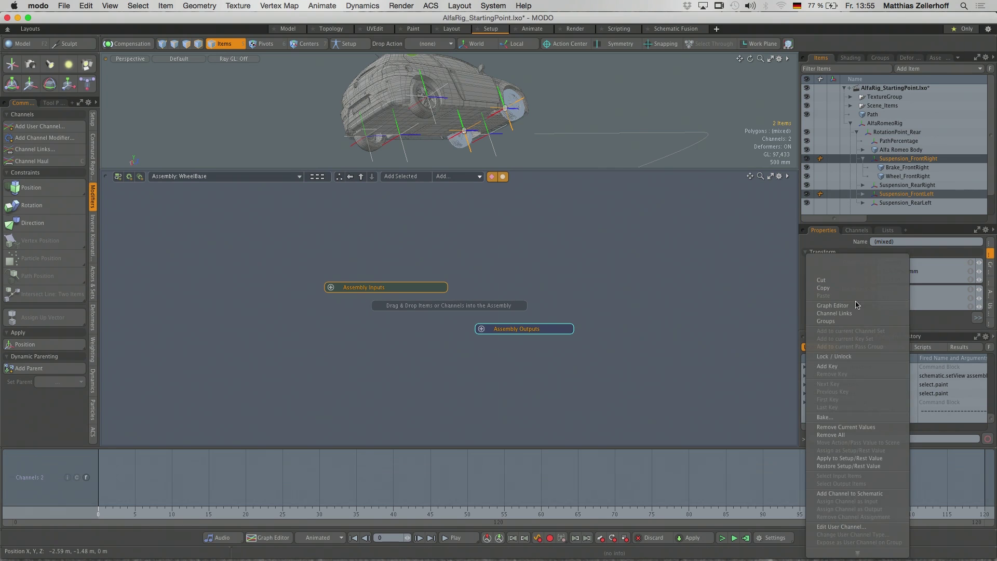
left_click(847, 493)
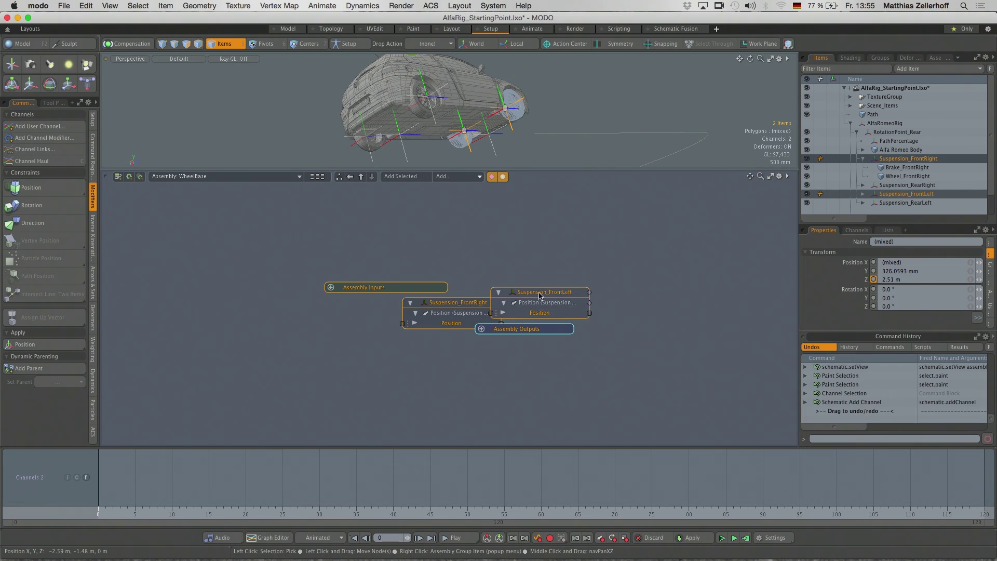
left_click_drag(543, 296, 582, 252)
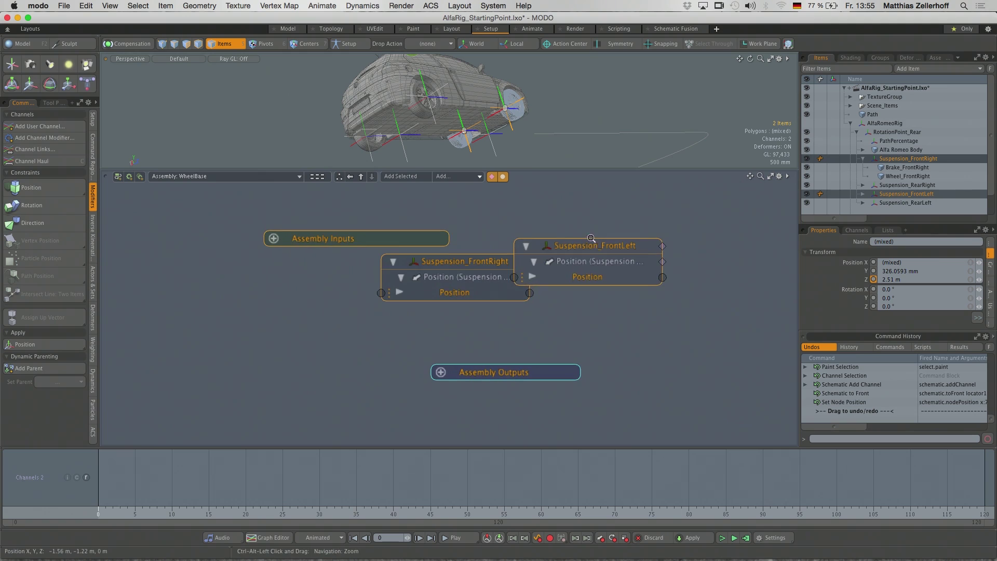
key("a")
Try to delete the Suspension_FrontLeft and Suspension_FrontRight items from the schematic, cancelling the deletion
left_click(564, 123)
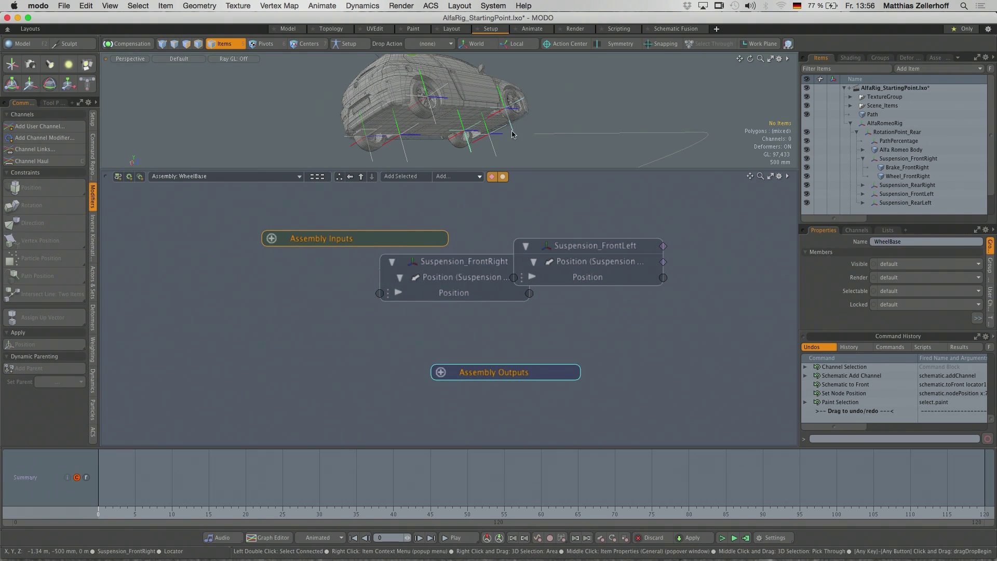
left_click(594, 245)
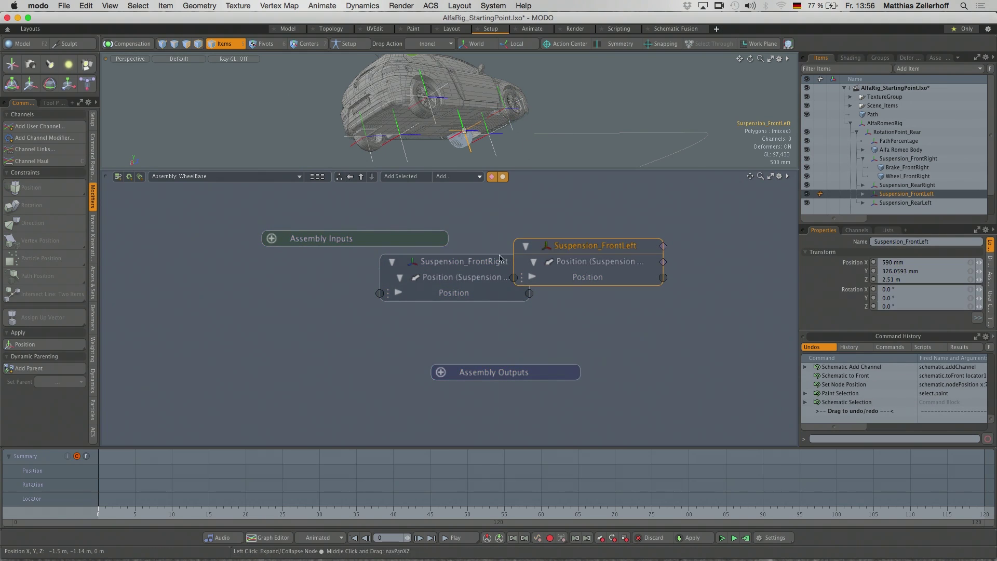
left_click(478, 261, "shift")
right_click(478, 262)
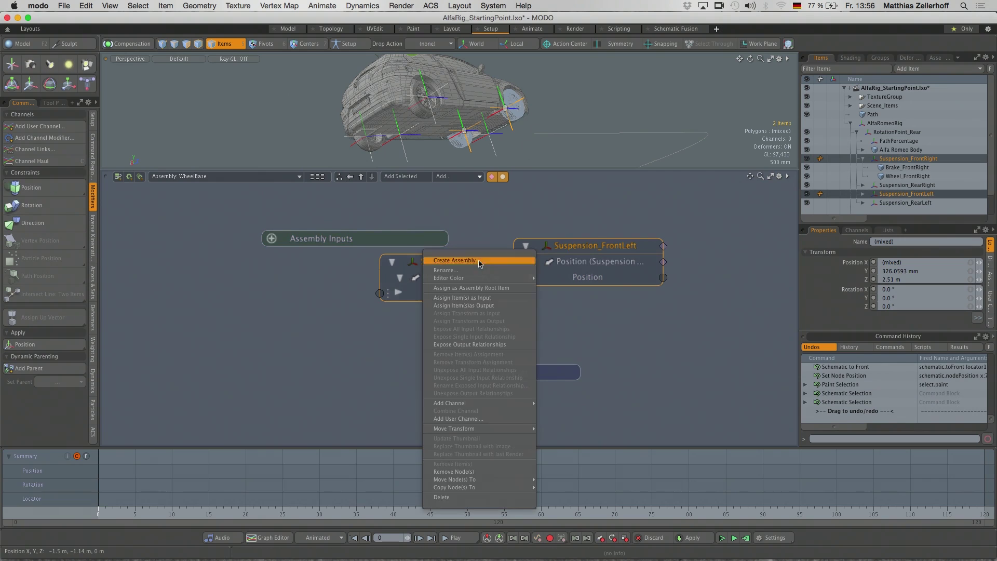
left_click(474, 498)
left_click(871, 324)
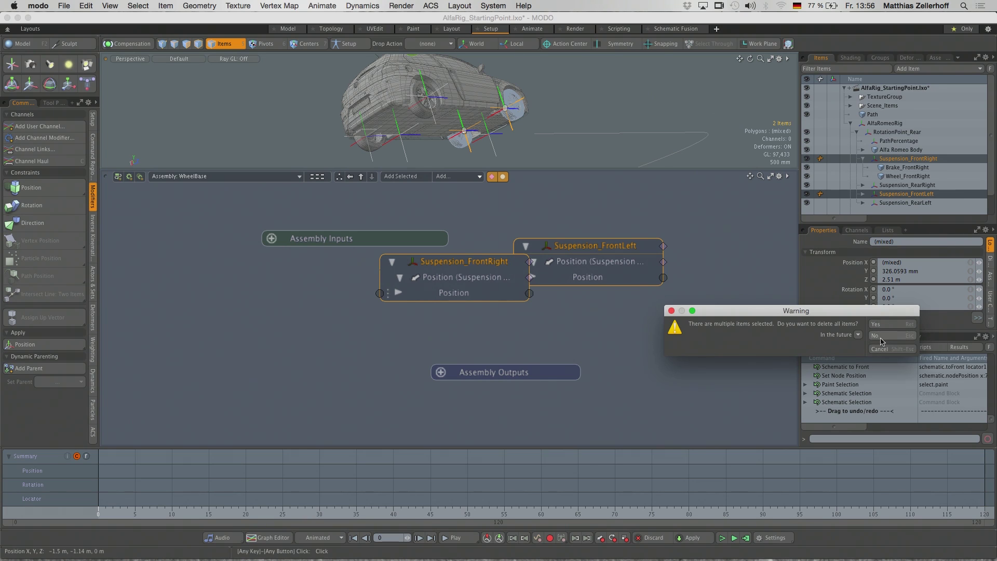
left_click(881, 337)
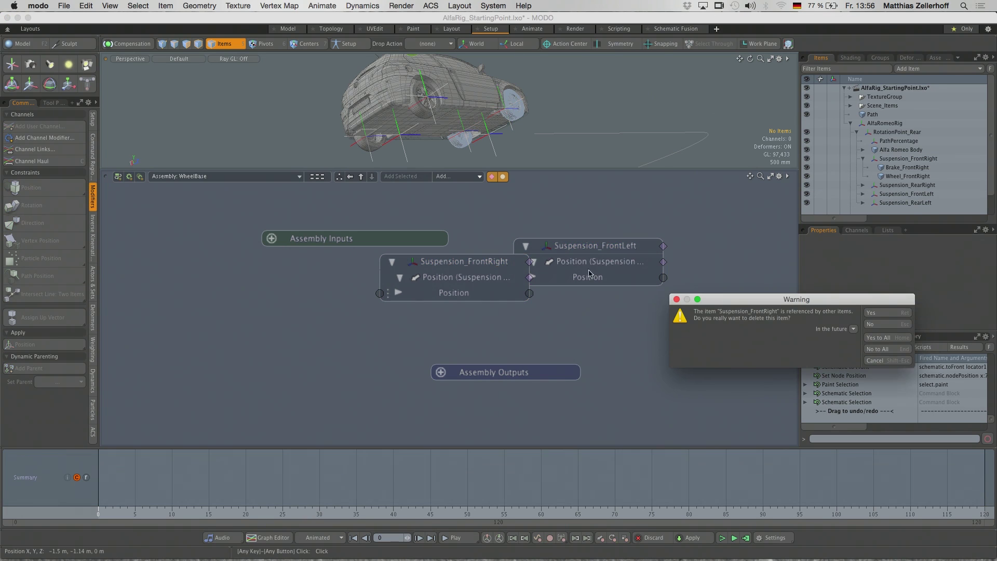
left_click(878, 361)
Remove the Suspension_FrontLeft and Suspension_FrontRight nodes from the WheelBase schematic without deleting their items
left_click(602, 254)
left_click(472, 265, "shift")
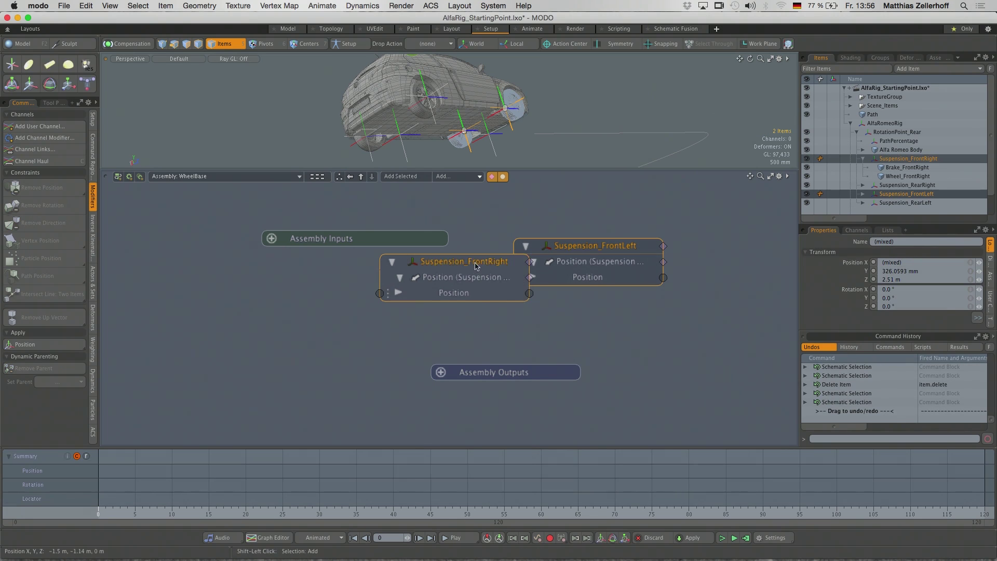
right_click(473, 265)
mouse_move(483, 491)
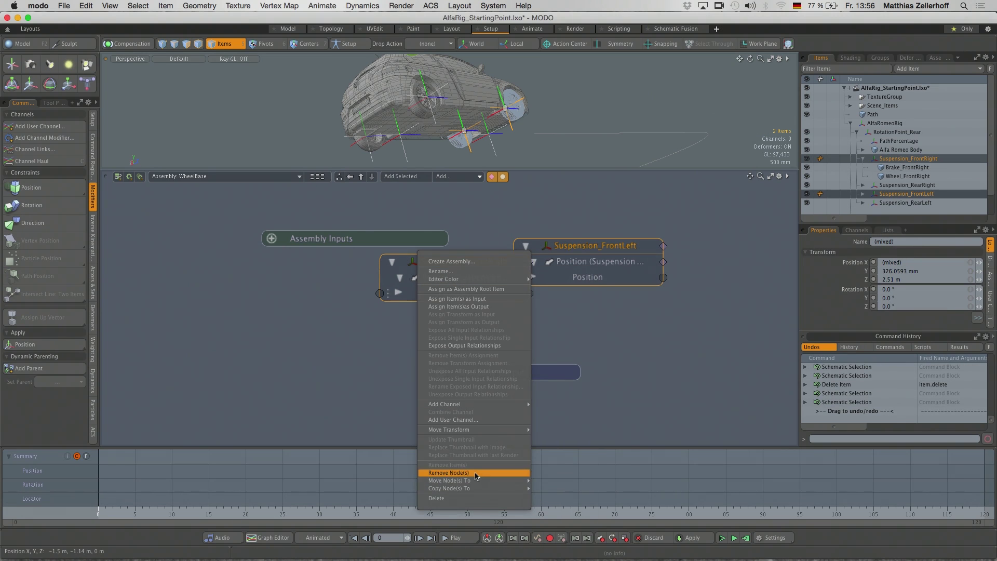
left_click(448, 472)
Add the Position Z channels of RotationPoint_Front and RotationPoint_Rear to the WheelBase schematic
left_click(494, 152)
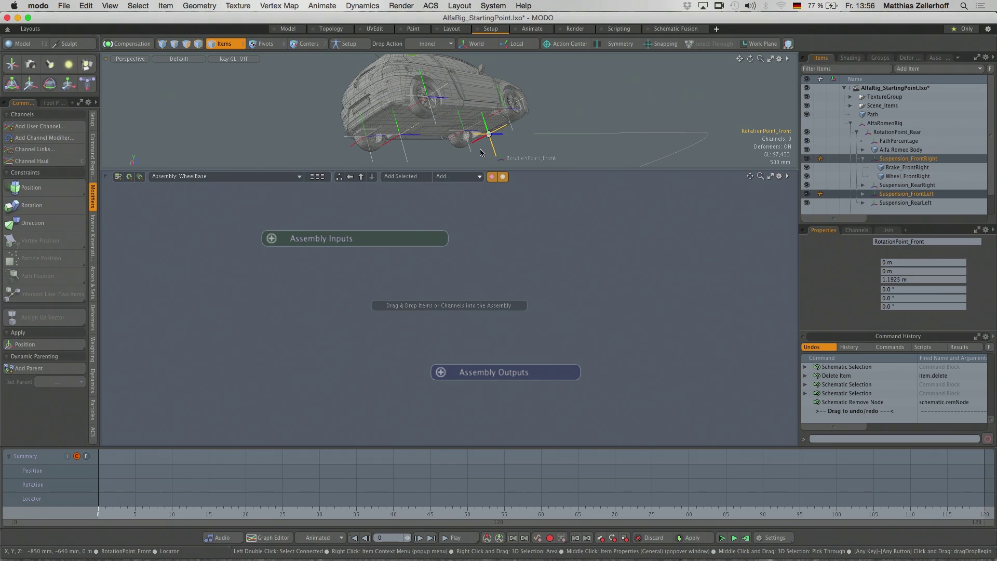
left_click(406, 156, "shift")
left_click(857, 284)
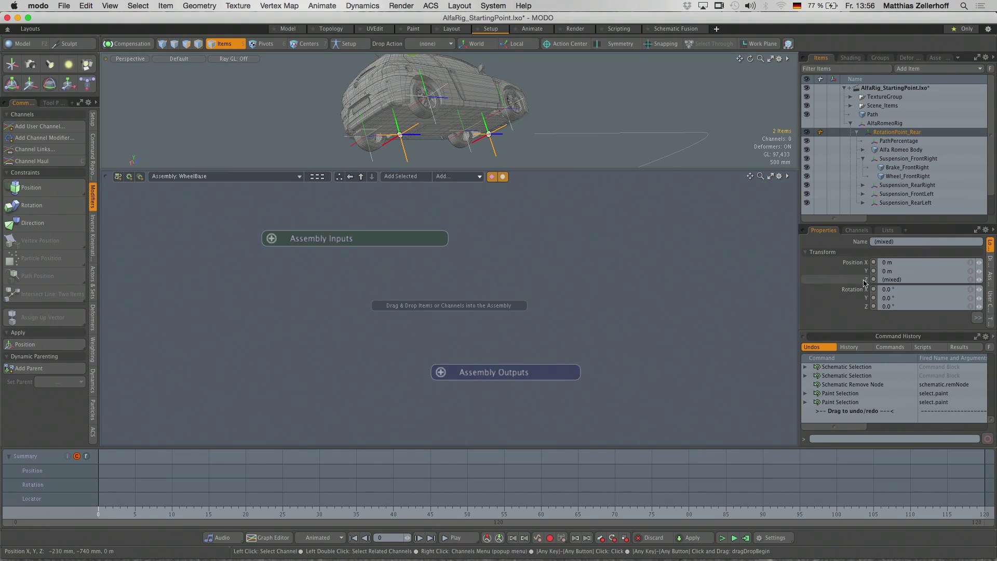
right_click(862, 281)
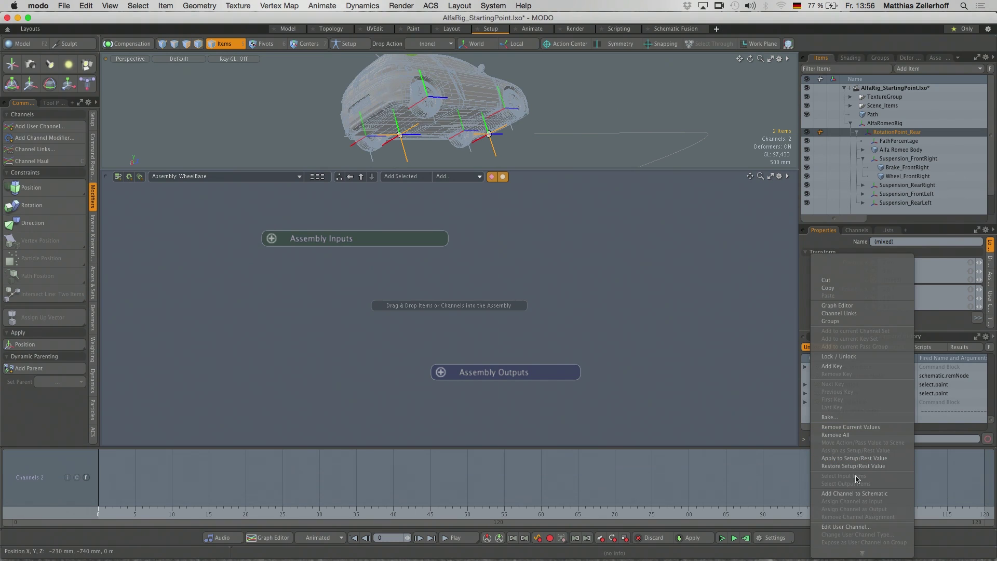
left_click(858, 494)
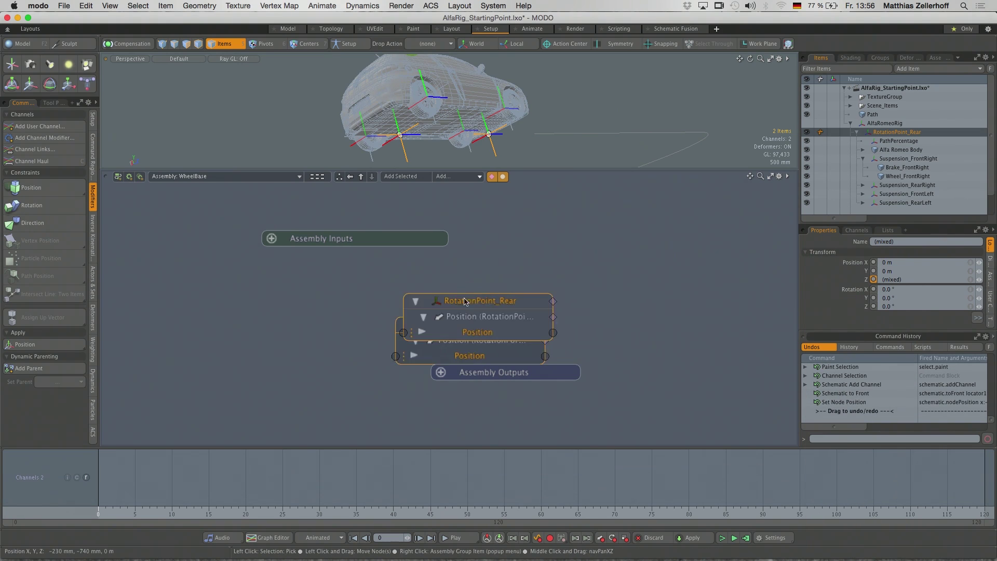
Arrange the RotationPoint_Rear and RotationPoint_Front nodes one above the other below Assembly Inputs
scroll(481, 300, "down", 2)
middle_click_drag(481, 300, 420, 300)
left_click_drag(358, 354, 343, 338)
left_click(353, 343)
left_click(404, 348)
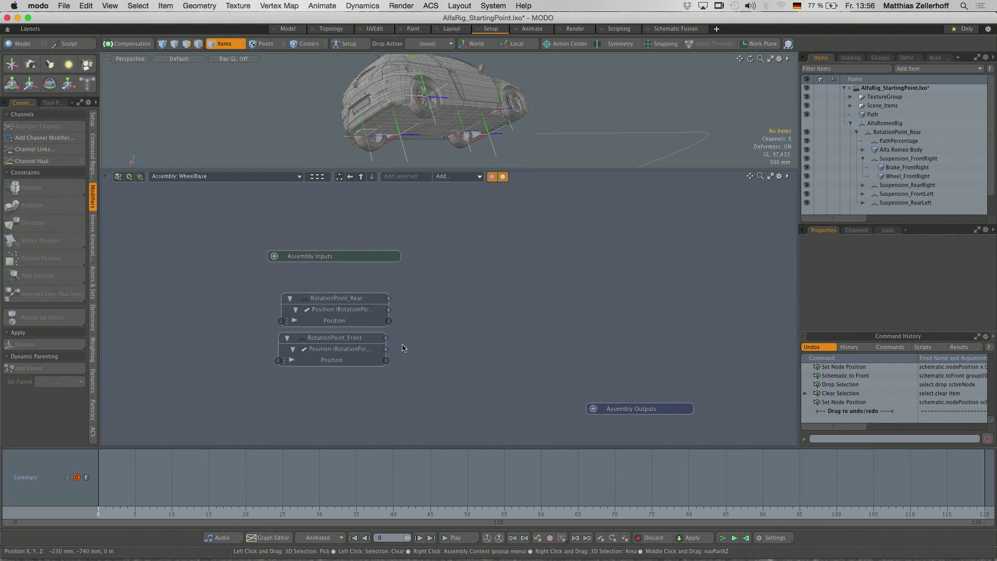
Add a Measure Distance channel modifier to the WheelBase schematic and place it beside the RotationPoint nodes
left_click(347, 317)
left_click(351, 338, "shift")
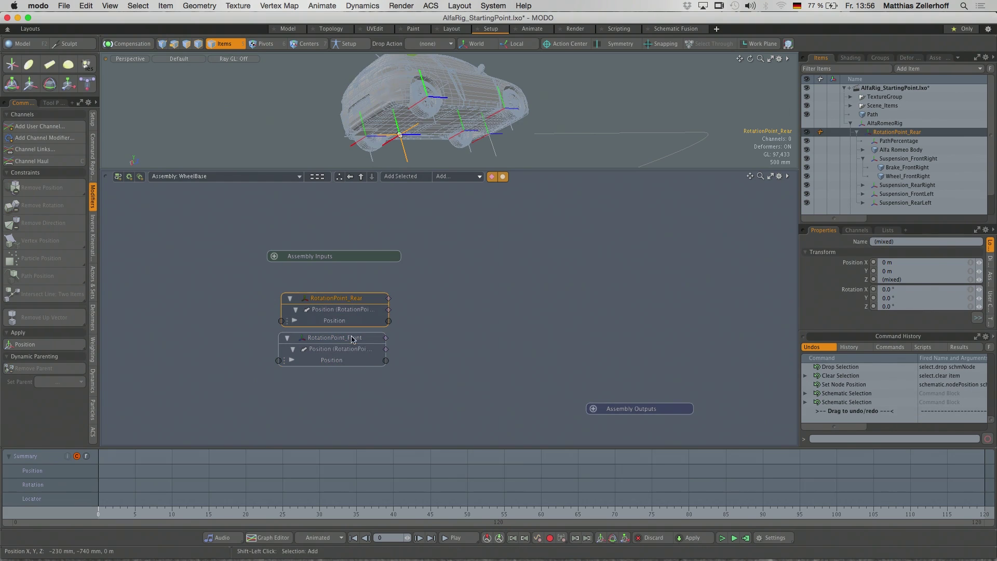
left_click(449, 177)
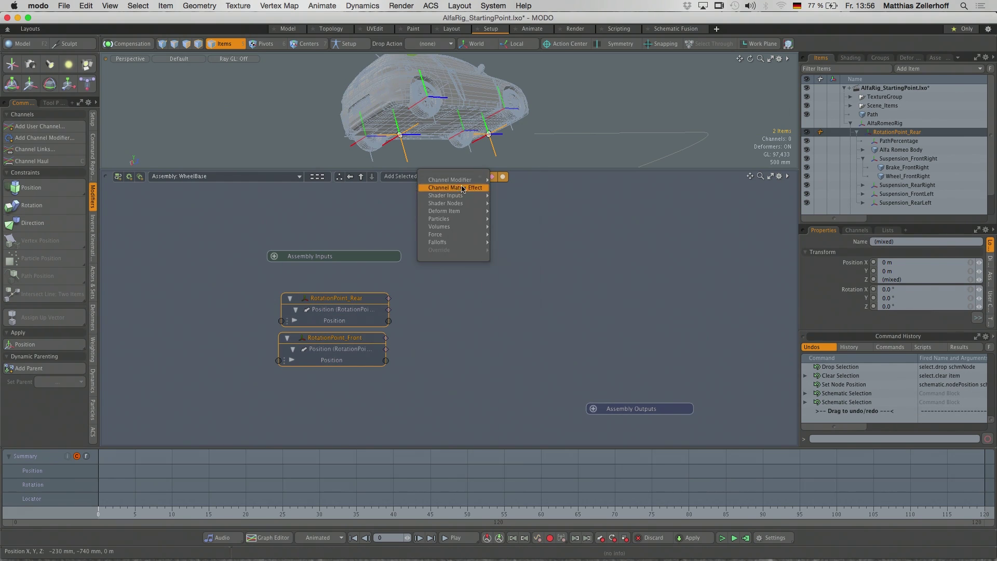
mouse_move(473, 183)
mouse_move(512, 245)
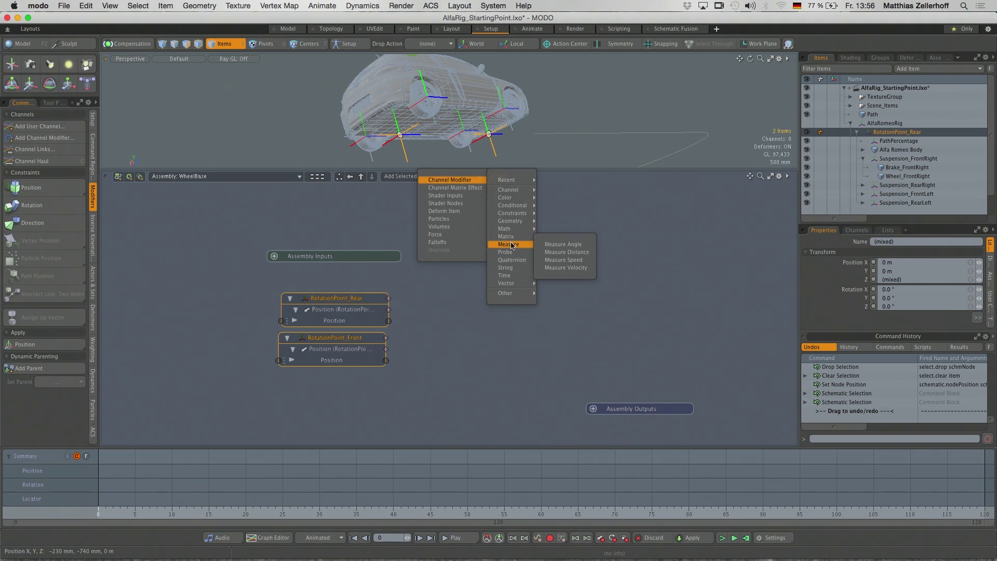
left_click(571, 253)
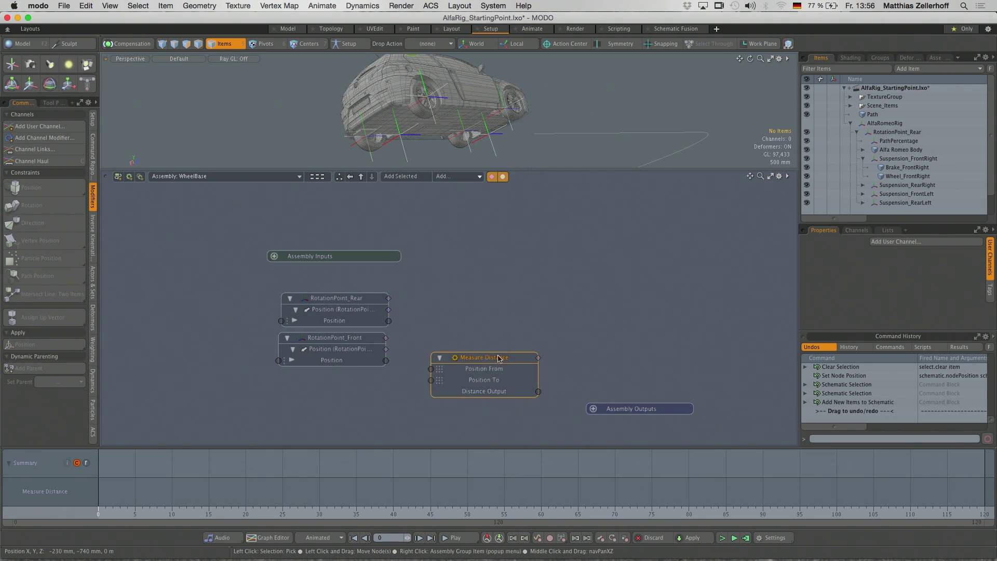
left_click(533, 305)
Try to link RotationPoint_Rear's Position directly to the Position From input of Measure Distance
left_click(330, 321)
left_click_drag(389, 320, 418, 319)
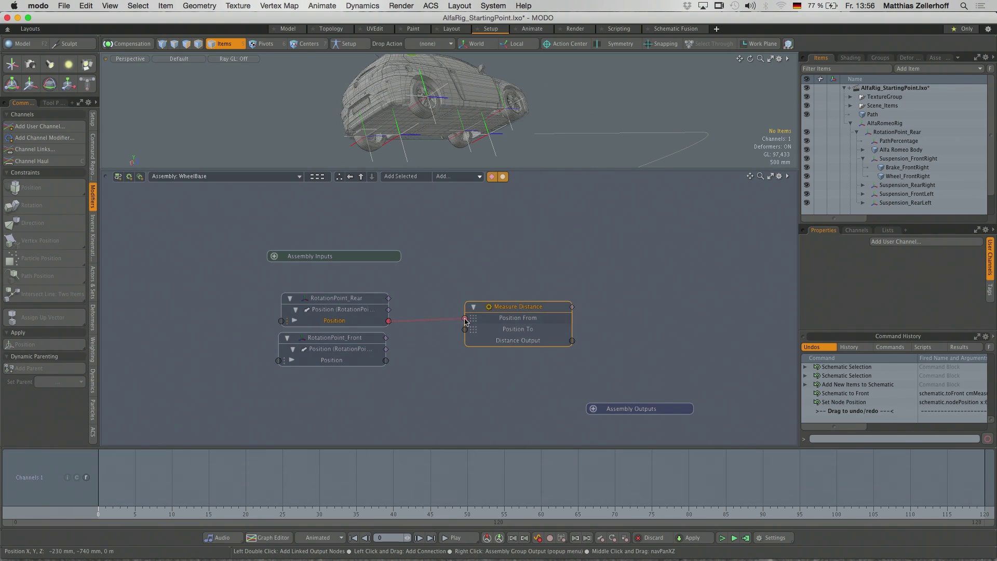
left_click(308, 318)
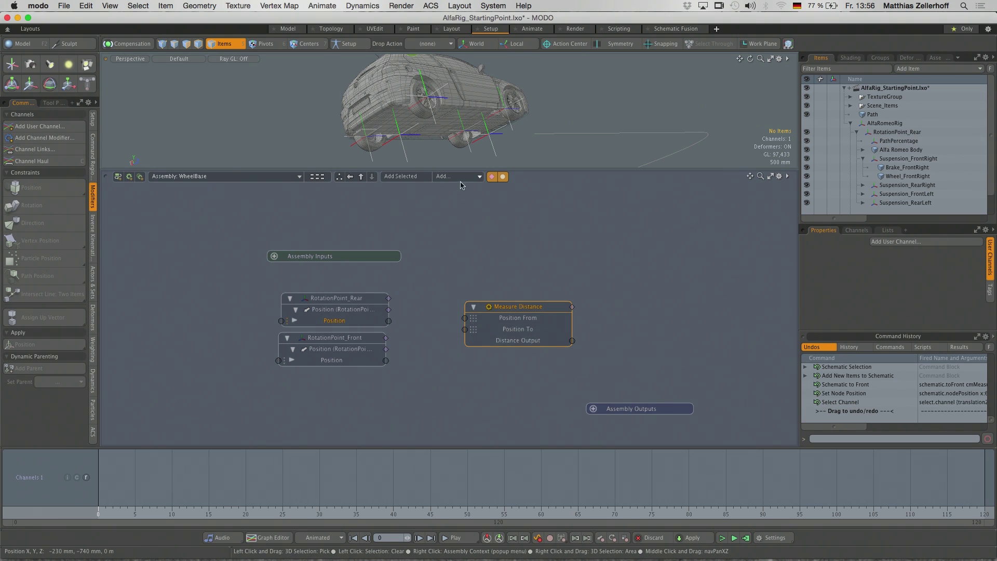
Add a Matrix Construct modifier and place it between the RotationPoint nodes and Measure Distance
left_click(459, 177)
mouse_move(475, 180)
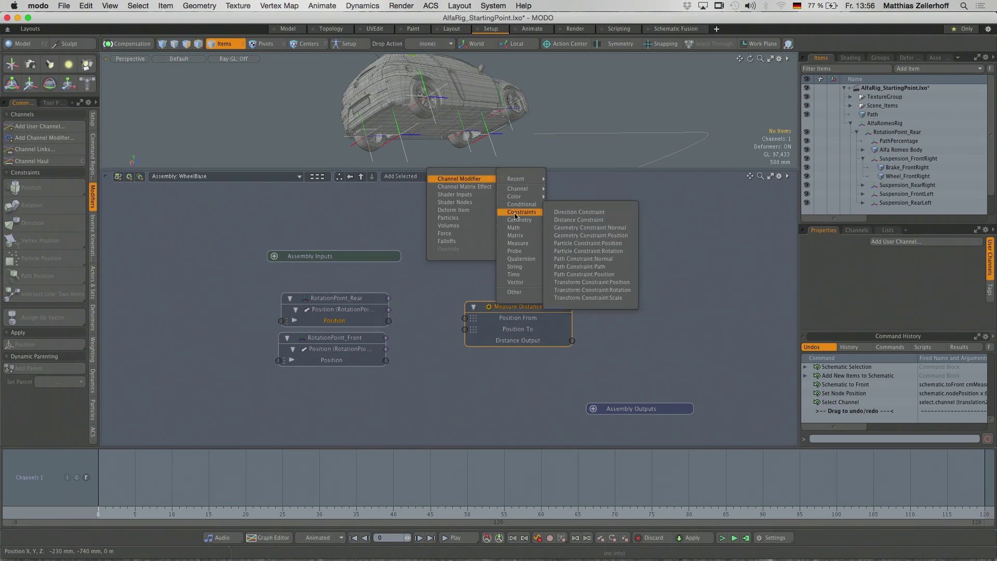
mouse_move(520, 235)
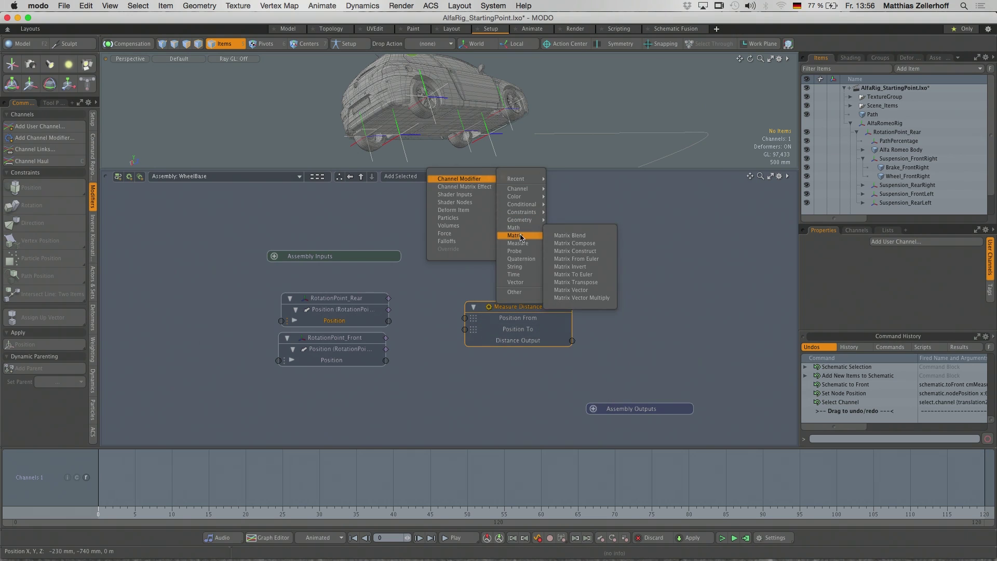
left_click(590, 252)
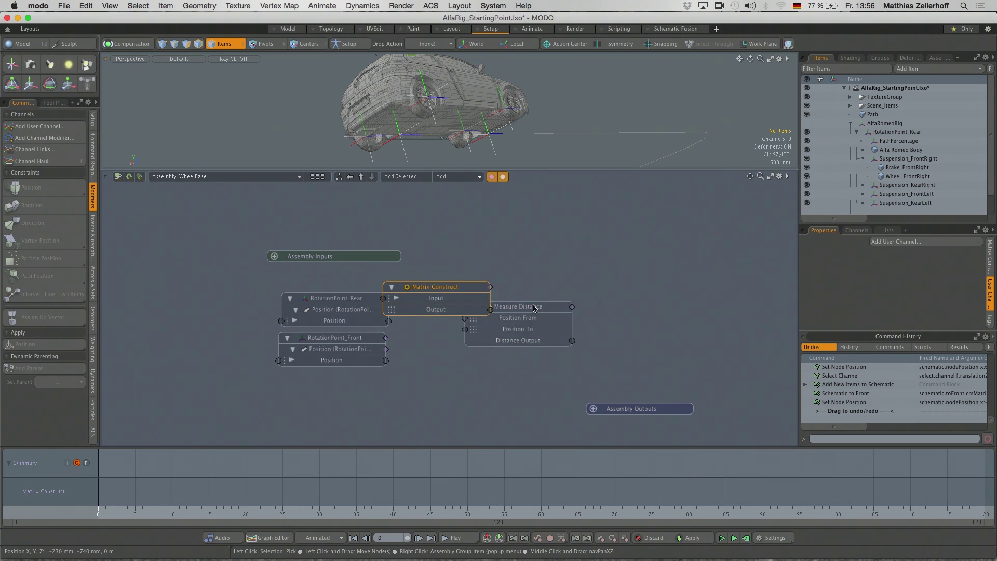
left_click_drag(534, 308, 611, 300)
left_click_drag(439, 288, 464, 291)
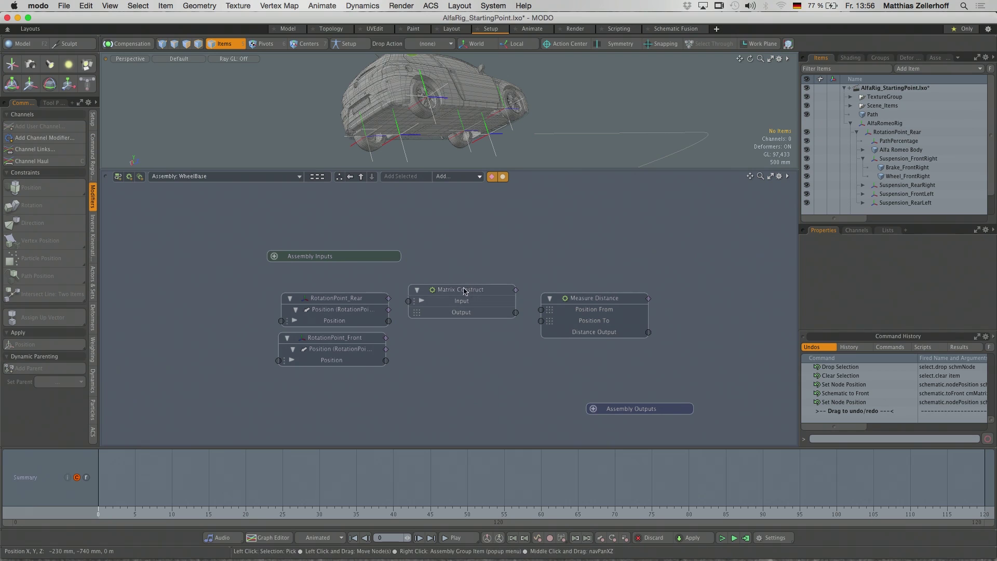
Duplicate the Matrix Construct node and place the copy below the original
left_click(465, 291)
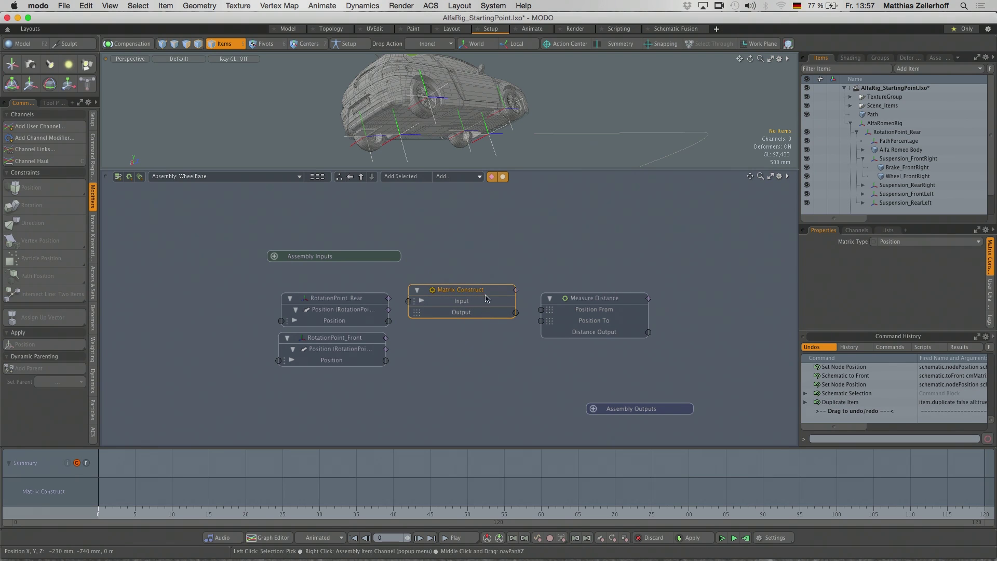
key("ctrl+d")
left_click_drag(482, 277, 456, 349)
Link the rear and front Position channels through their own Matrix Construct nodes into Measure Distance's Position From and Position To
left_click_drag(388, 320, 408, 301)
left_click_drag(409, 355, 410, 352)
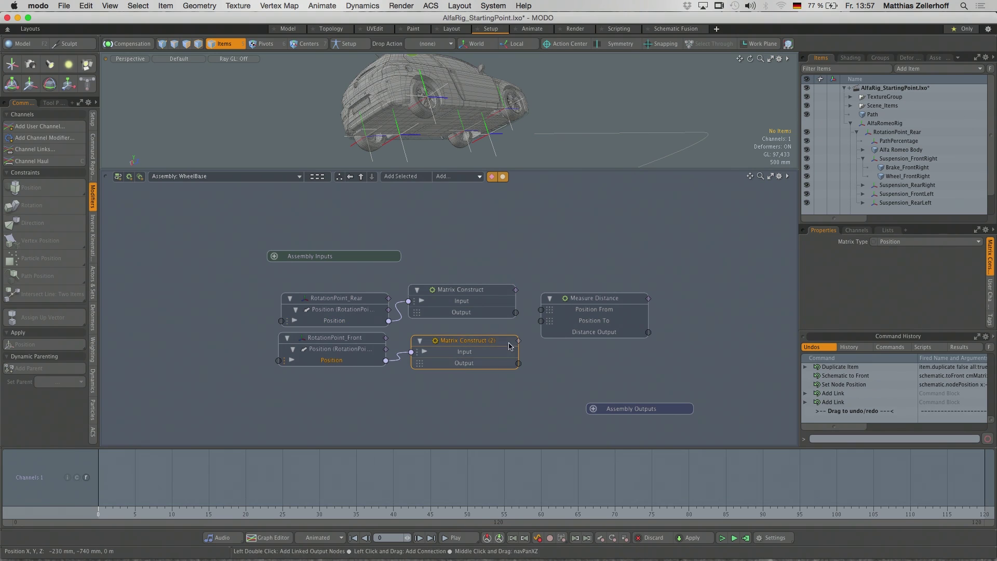
left_click_drag(515, 312, 541, 310)
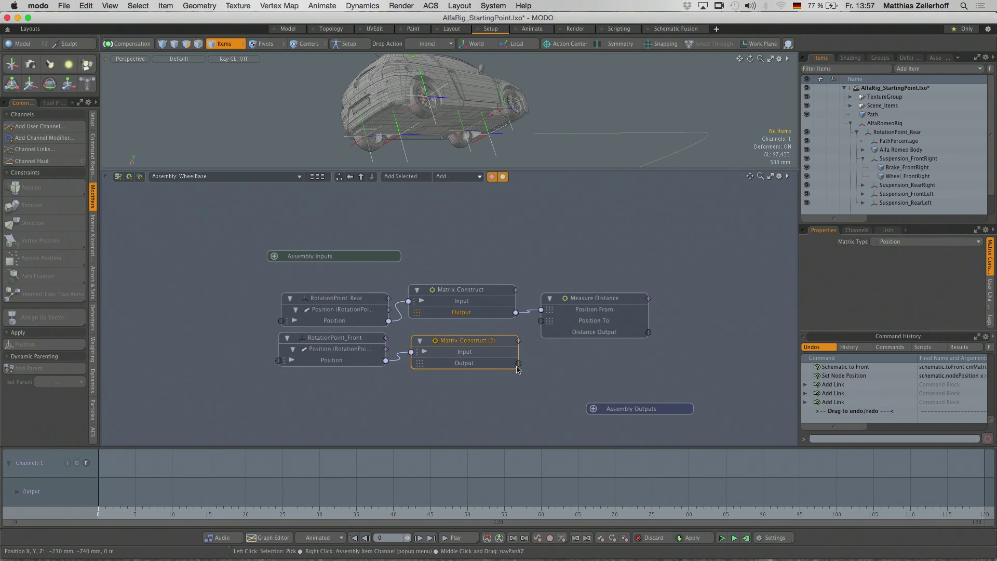
left_click_drag(518, 363, 541, 320)
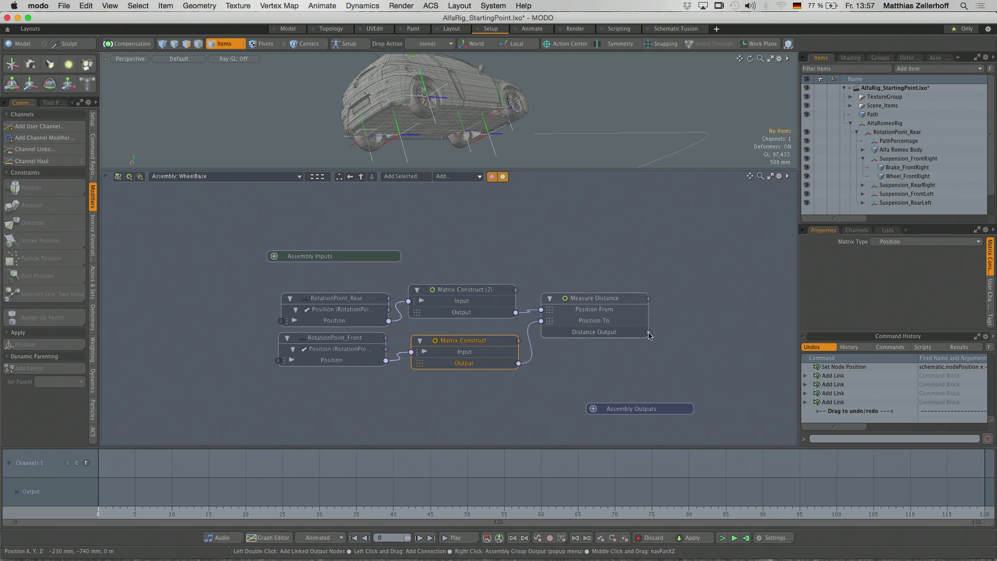
Create a WheelBase user channel on Assembly Outputs and link Measure Distance's Distance Output to it
left_click(650, 341)
left_click_drag(634, 413, 651, 394)
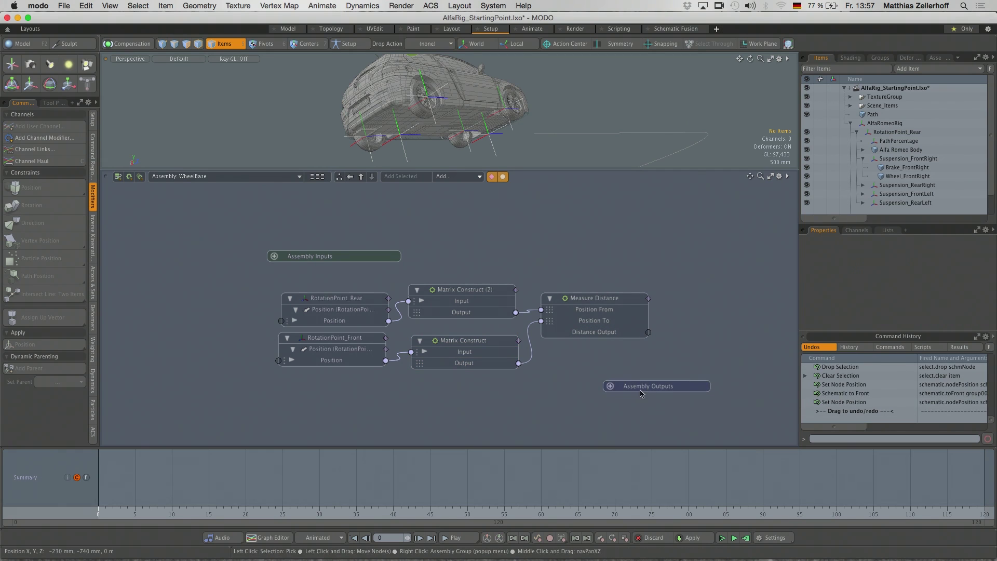
left_click(610, 386)
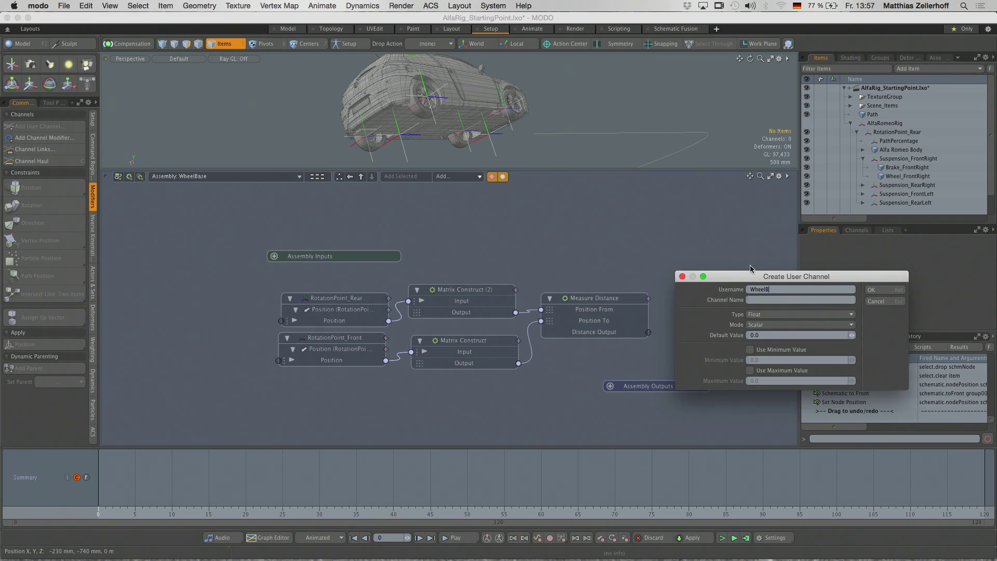
key("Return")
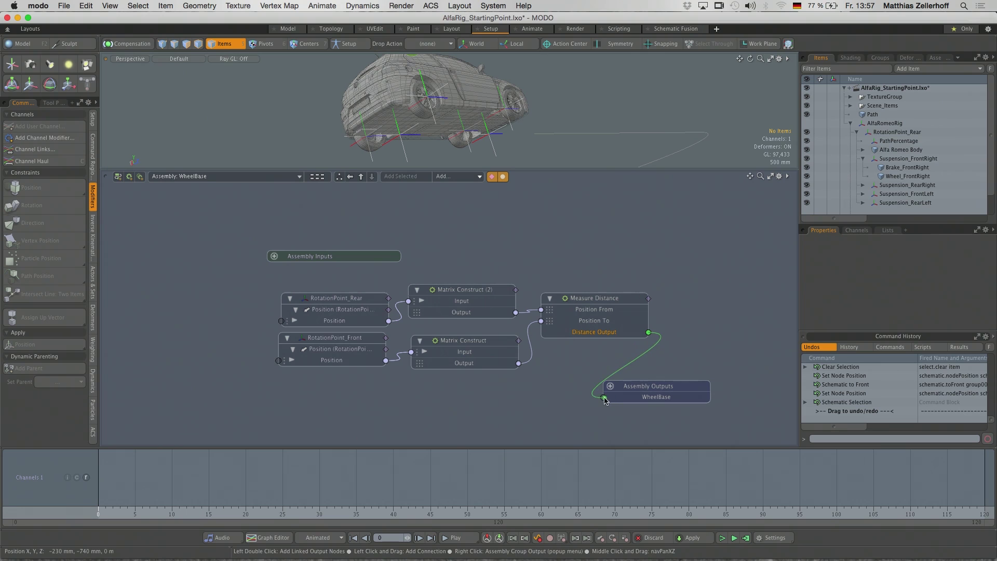
left_click_drag(603, 398, 603, 397)
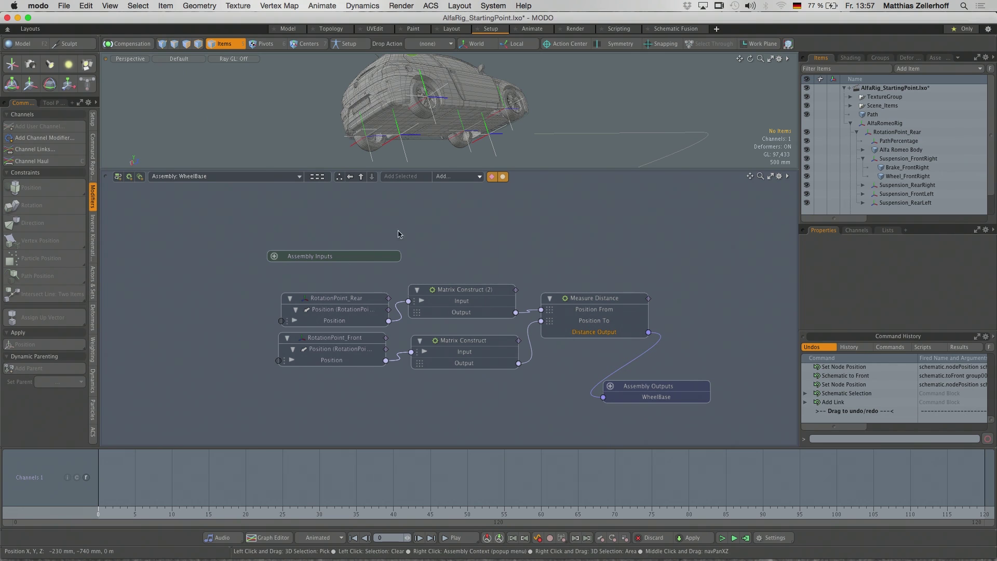
Return the schematic to the Workspace level and move the WheelBase assembly node higher
left_click(361, 177)
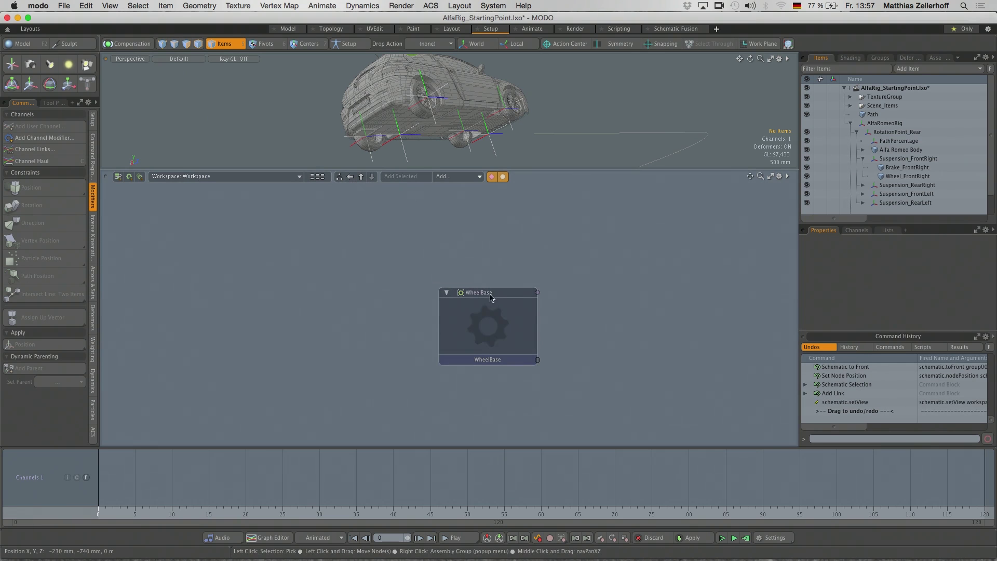
left_click_drag(484, 322, 483, 264)
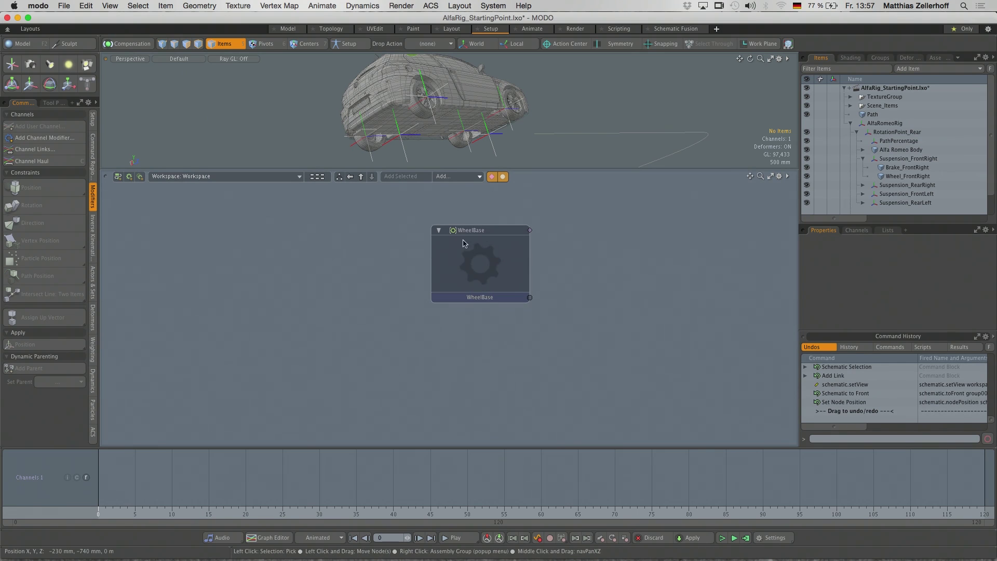
left_click_drag(384, 273, 358, 273, "ctrl+alt")
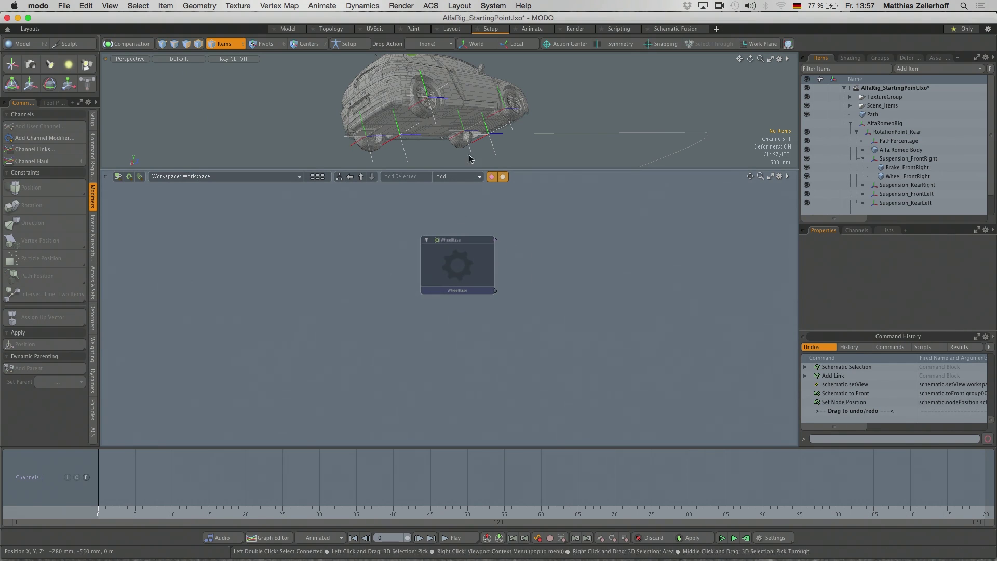
Enlarge the 3D viewport slightly and nudge the WheelBase assembly node up in the schematic
left_click_drag(436, 116, 406, 137, "alt")
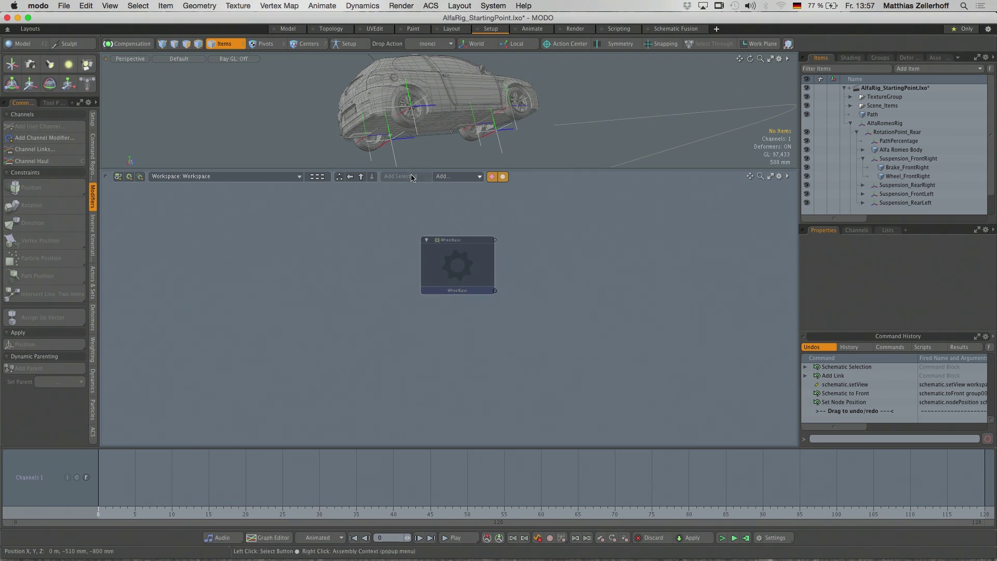
left_click_drag(514, 148, 482, 146, "alt")
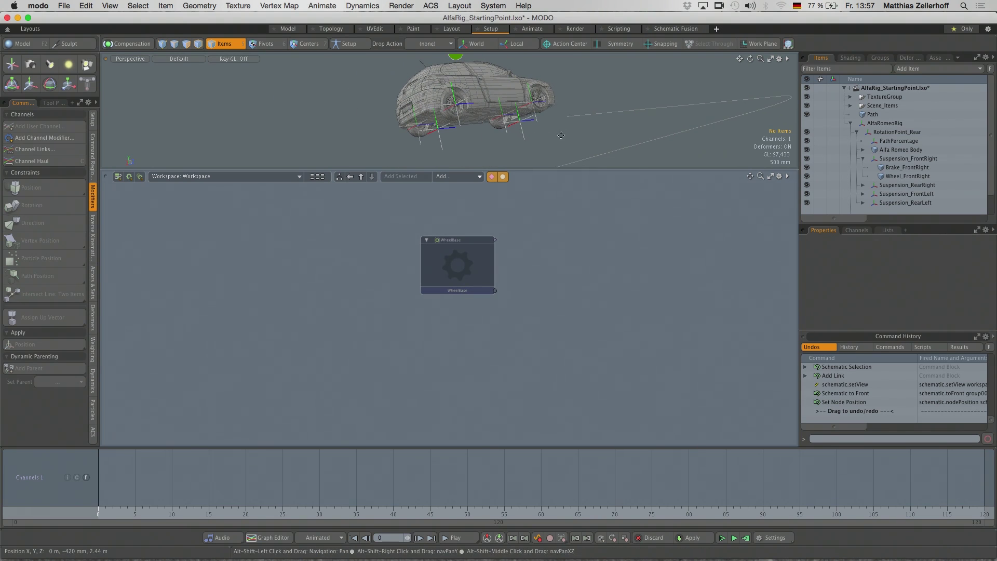
left_click_drag(548, 140, 539, 131, "alt")
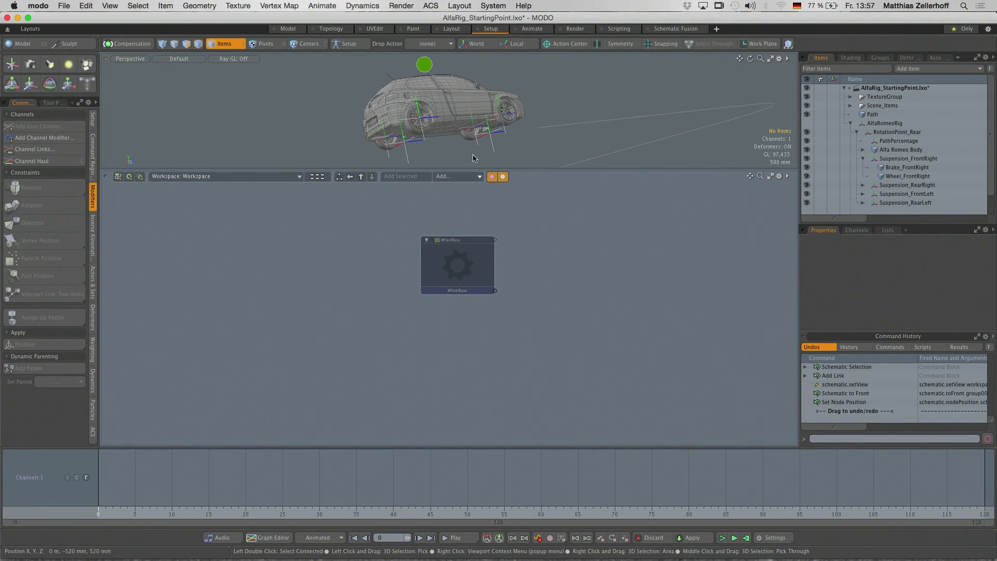
scroll(540, 164, "right", 5)
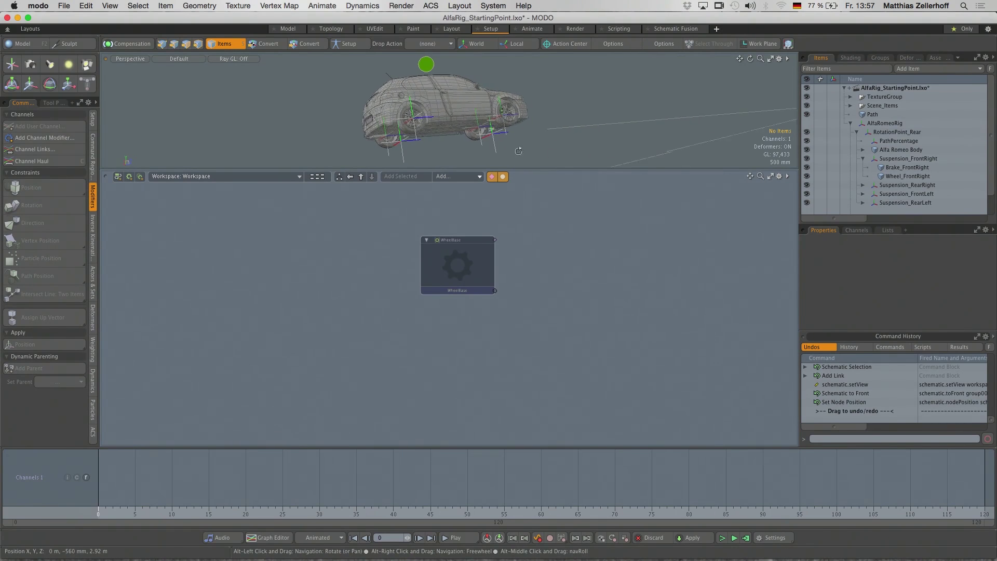
left_click_drag(532, 168, 532, 188)
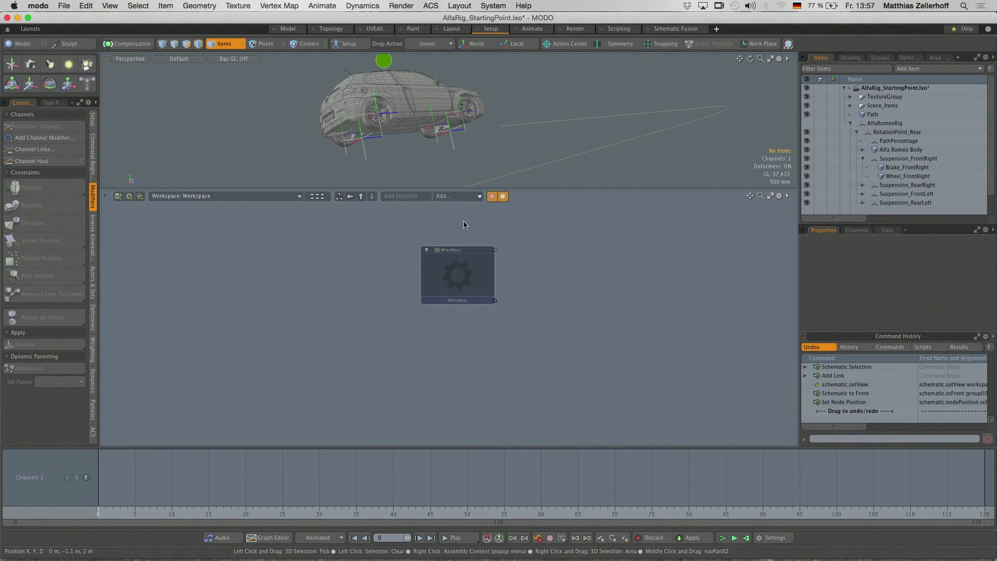
left_click_drag(488, 247, 488, 237)
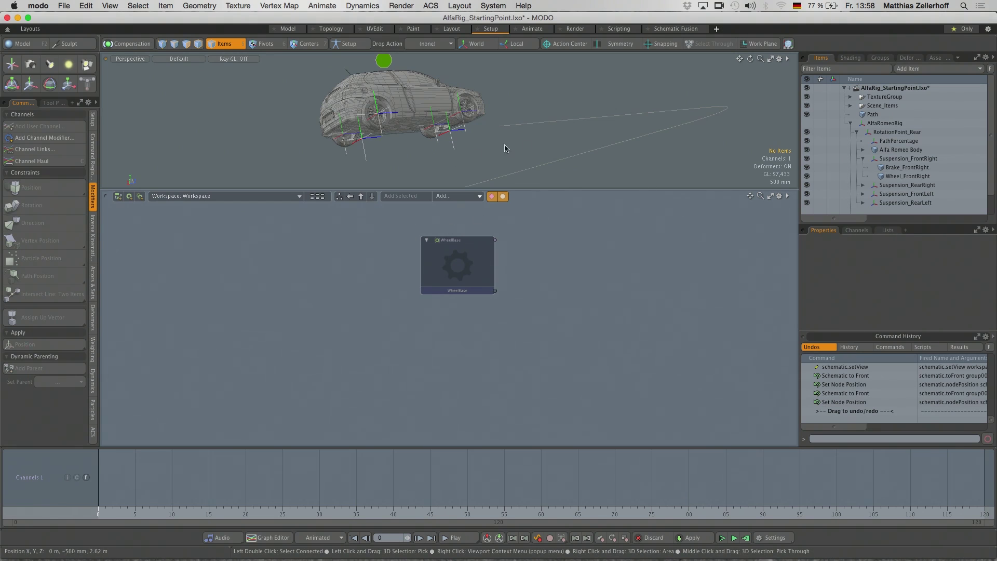
Attach RotationPoint_Front to the Path curve with a Path constraint
mouse_move(533, 152)
left_mouse_down("alt")
mouse_move(550, 140)
mouse_move(300, 156)
left_mouse_up("alt")
left_click(452, 131)
left_click(559, 128, "shift")
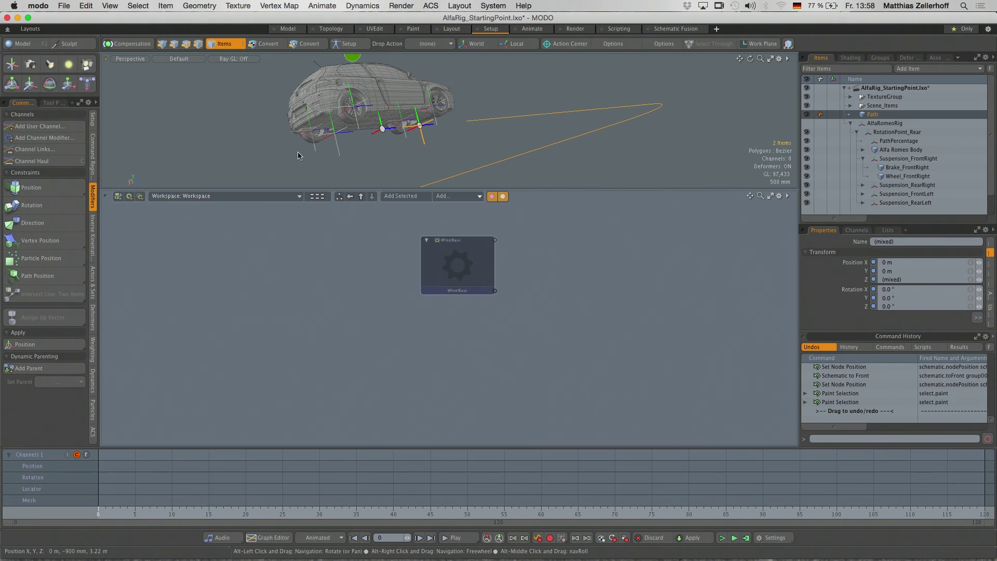
left_click(53, 276)
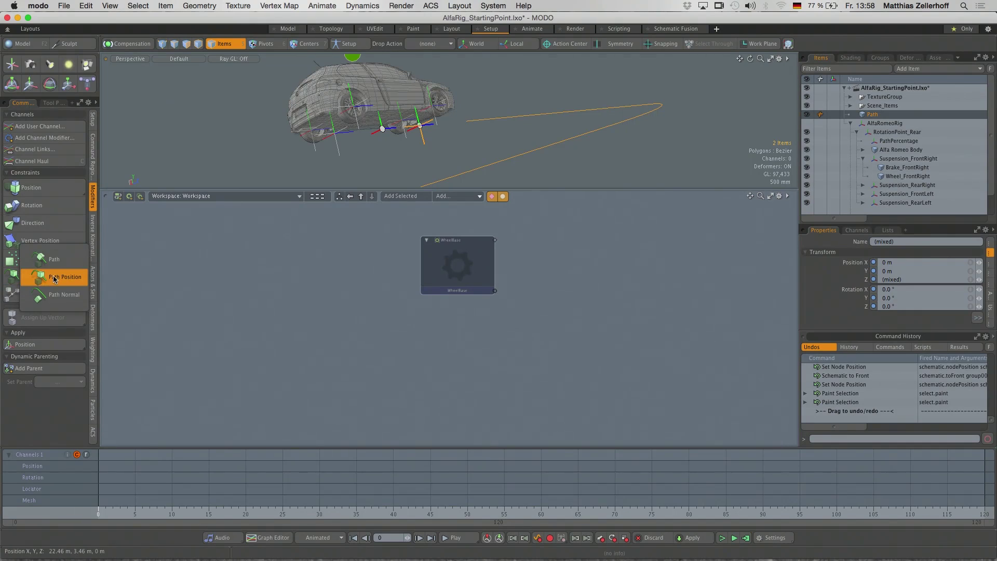
Add PathPercentage's Alfa Move channel to the Workspace schematic and place its node left of the WheelBase assembly
left_click_drag(457, 146, 514, 161, "alt")
left_click(474, 148)
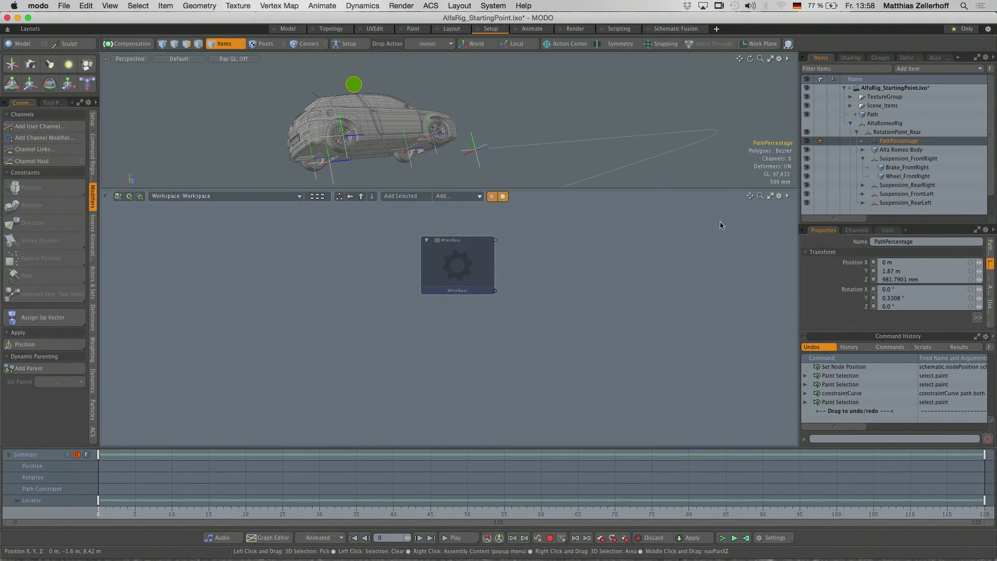
left_click(990, 309)
left_click(855, 263)
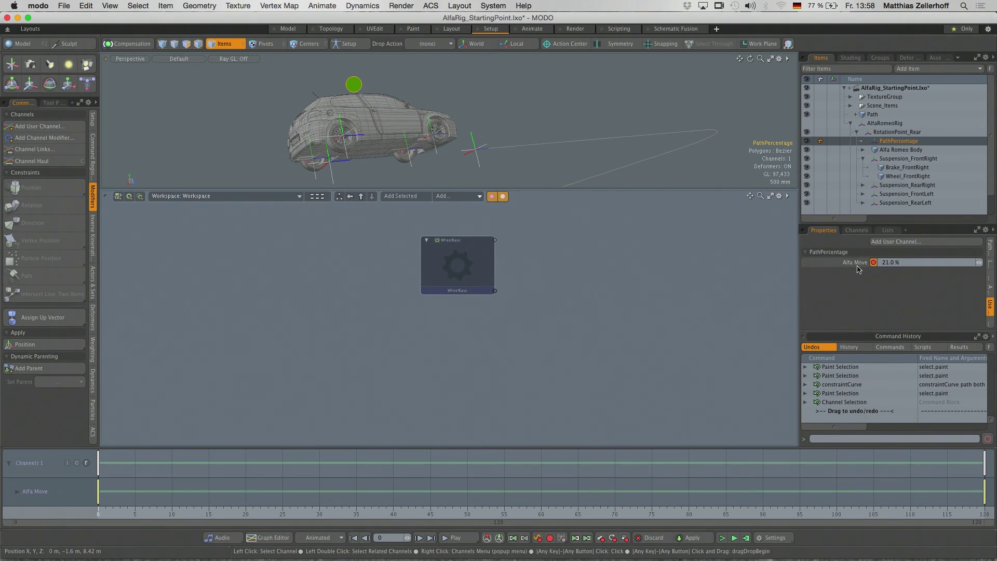
right_click(851, 264)
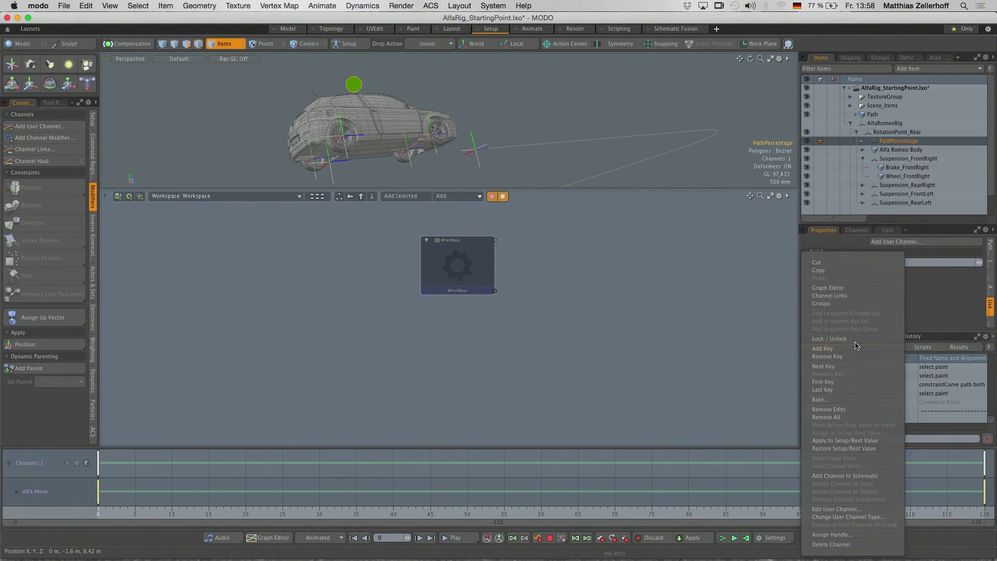
left_click(856, 475)
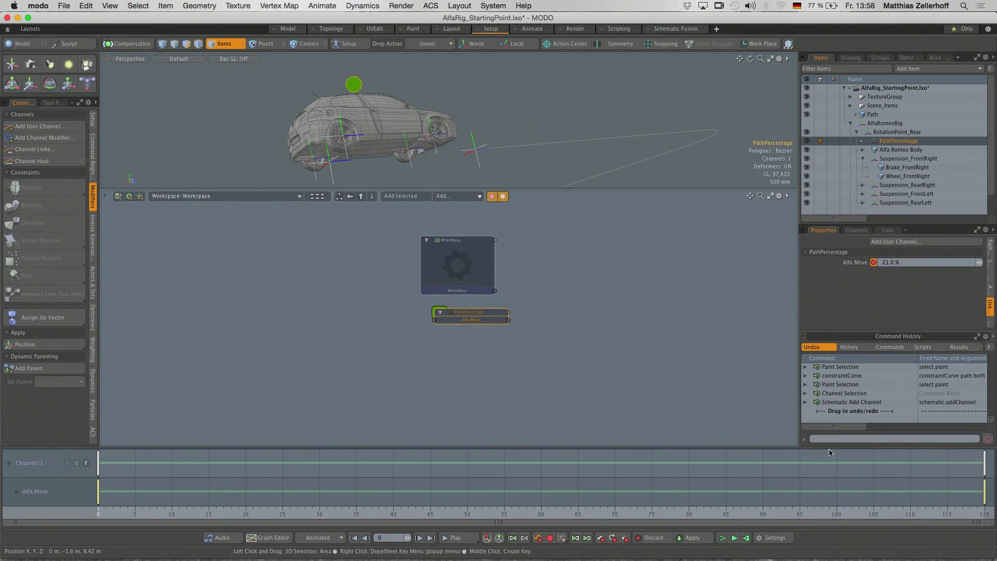
left_click_drag(476, 316, 295, 267)
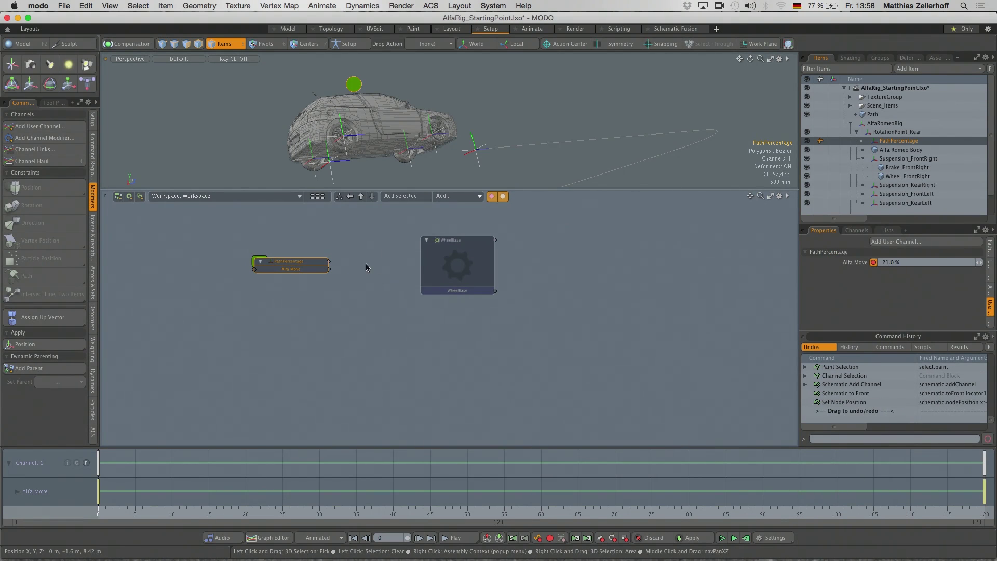
Set the Path Offset of RotationPoint_Front's Path Constraint to 5 %
left_click(478, 154)
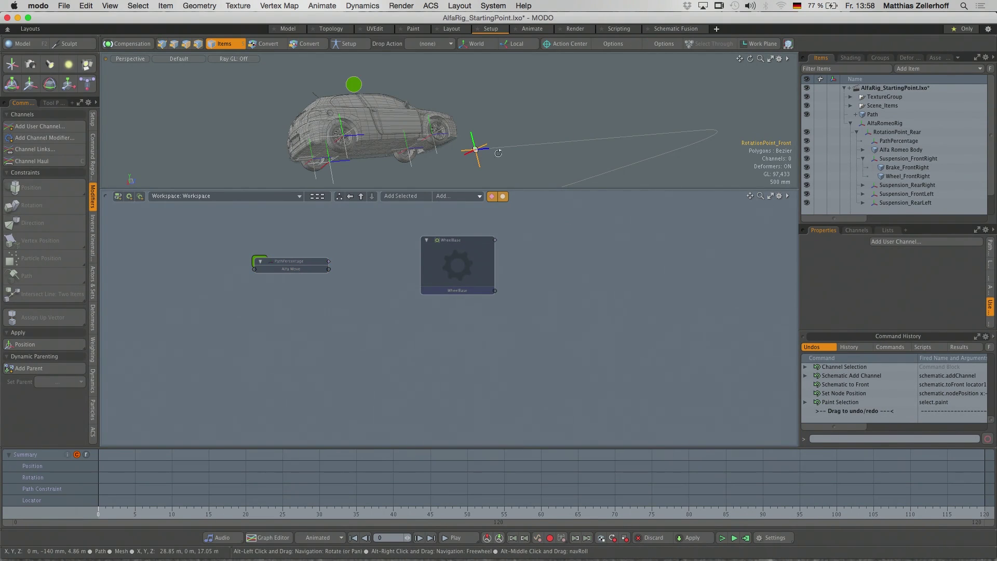
left_click_drag(518, 138, 498, 151, "alt")
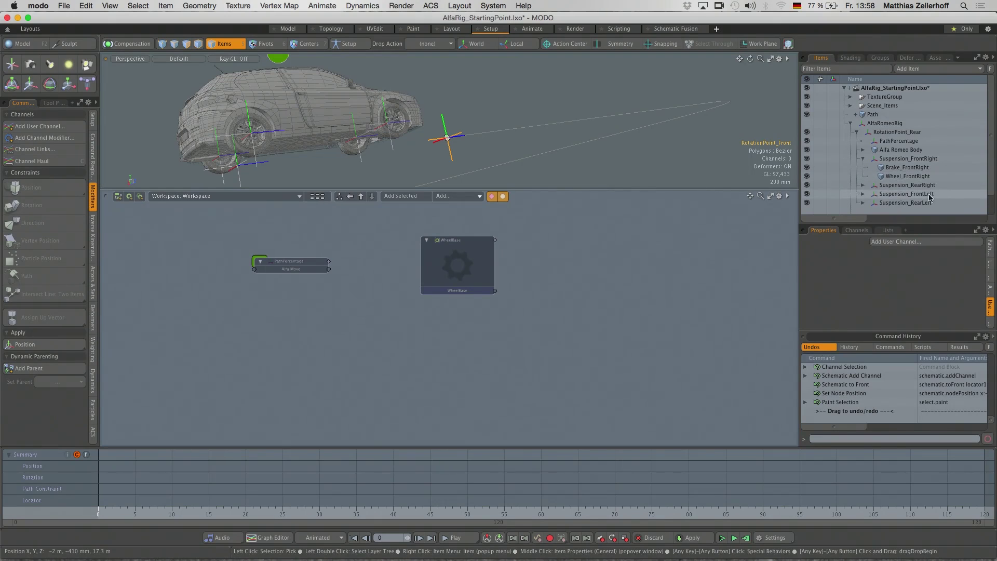
scroll(994, 225, "down", 1)
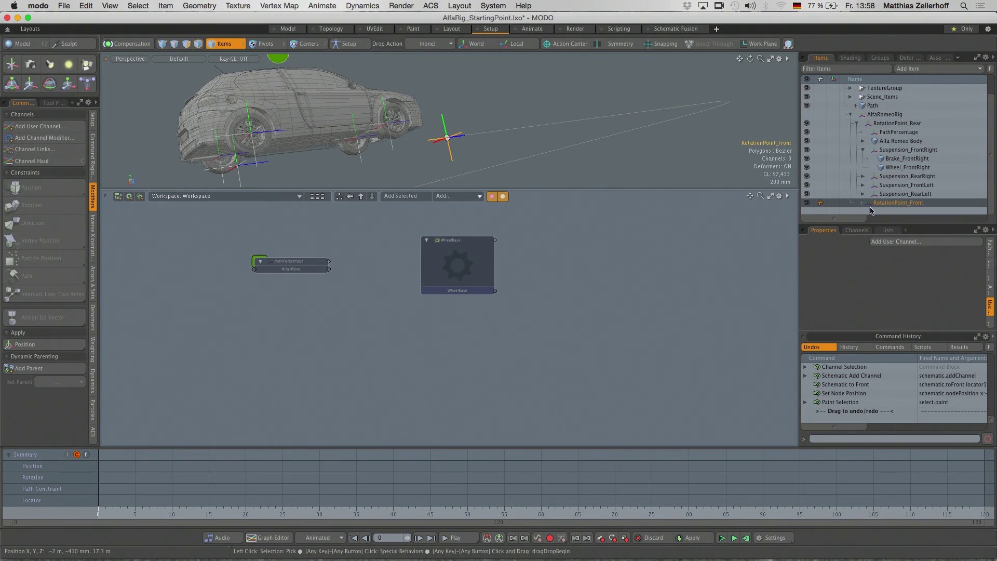
left_click(897, 203)
left_click(861, 203)
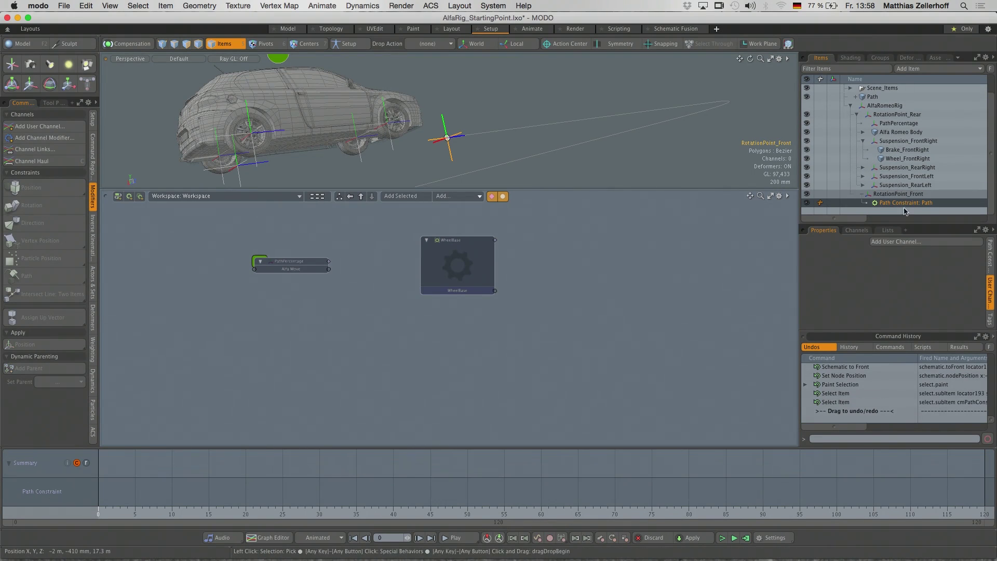
left_click(989, 257)
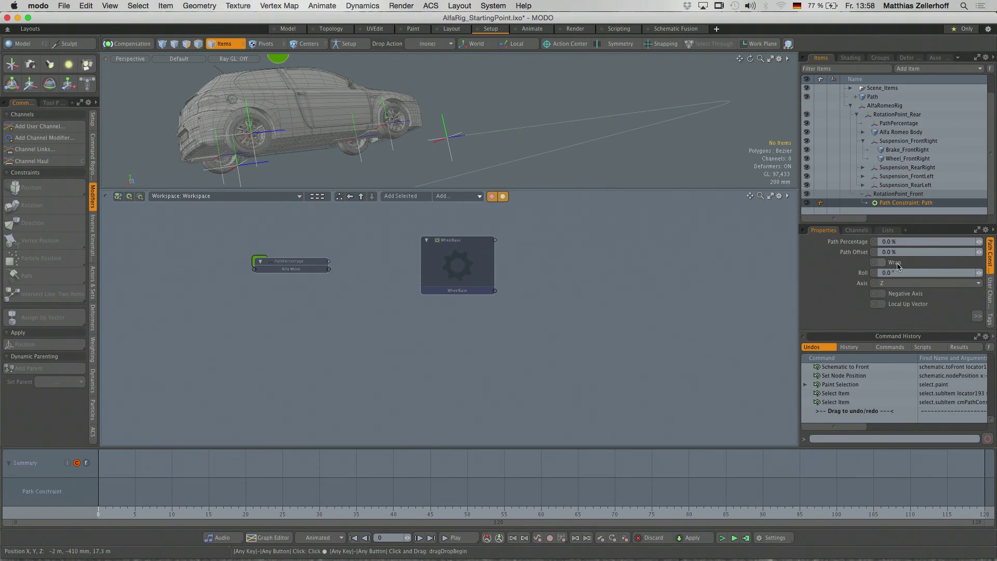
left_click(848, 242)
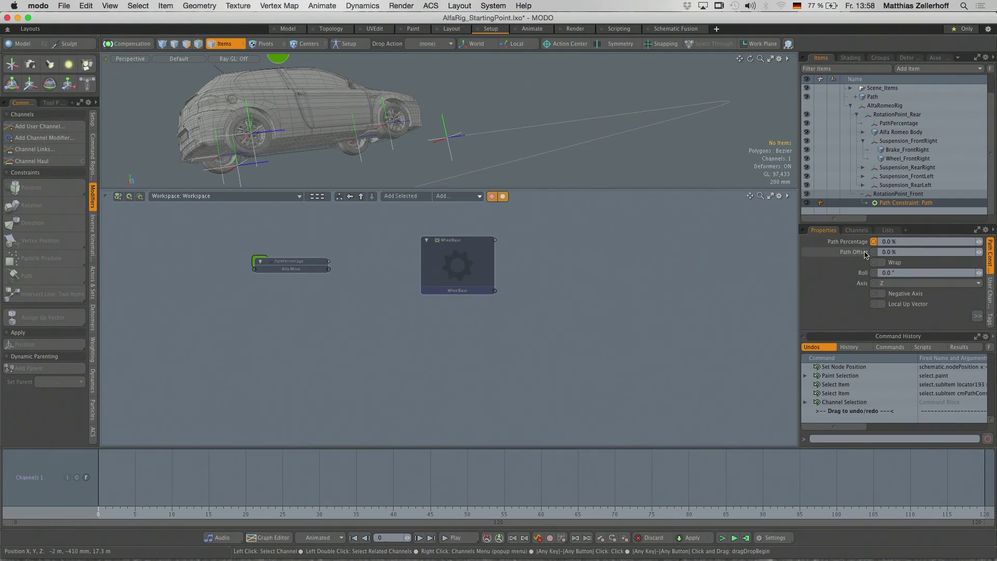
left_click(892, 253)
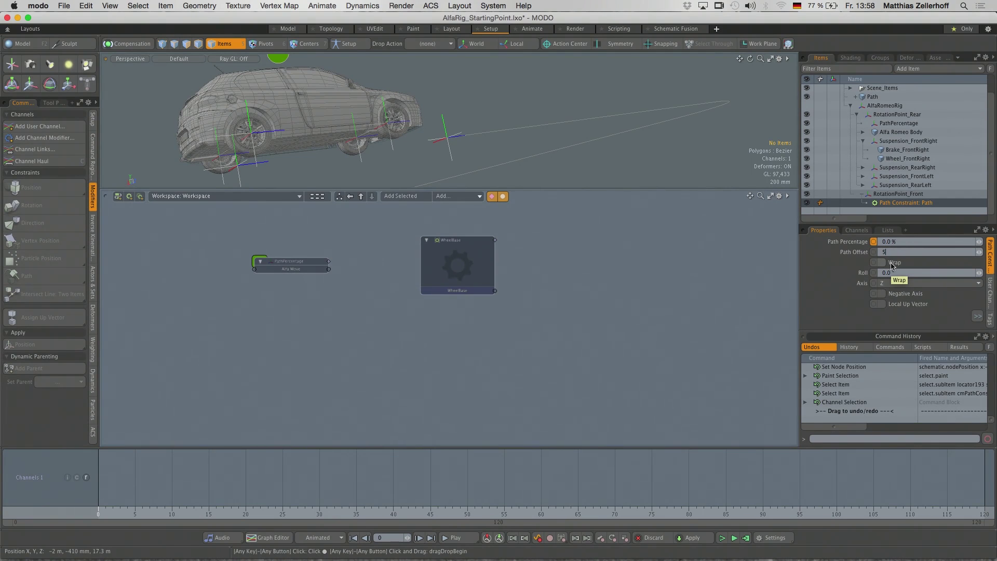
key("Return")
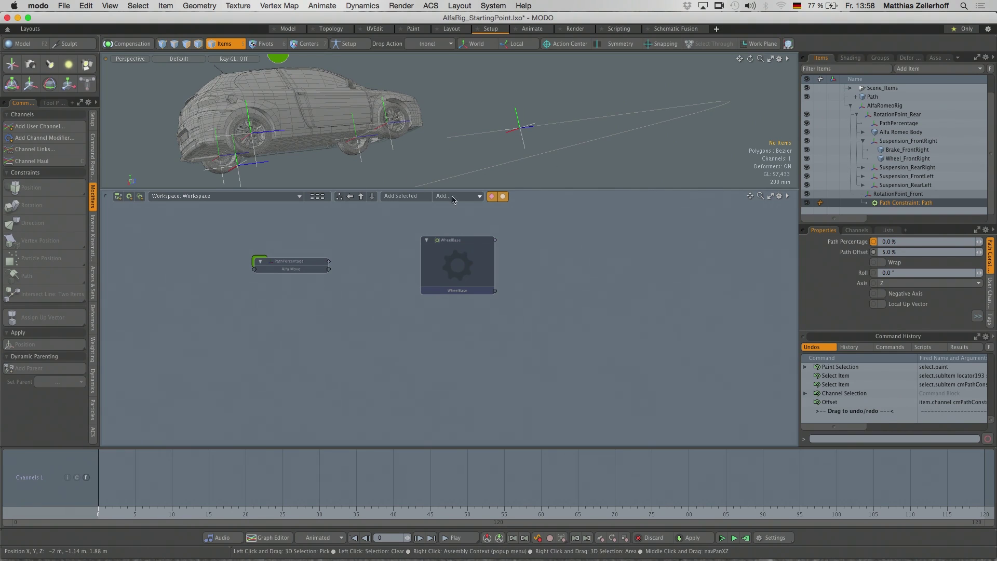
Add the front Path Constraint's Path Percentage channel to the schematic and link PathPercentage's Alfa Move output to its Percent input
right_click(846, 242)
left_click(835, 457)
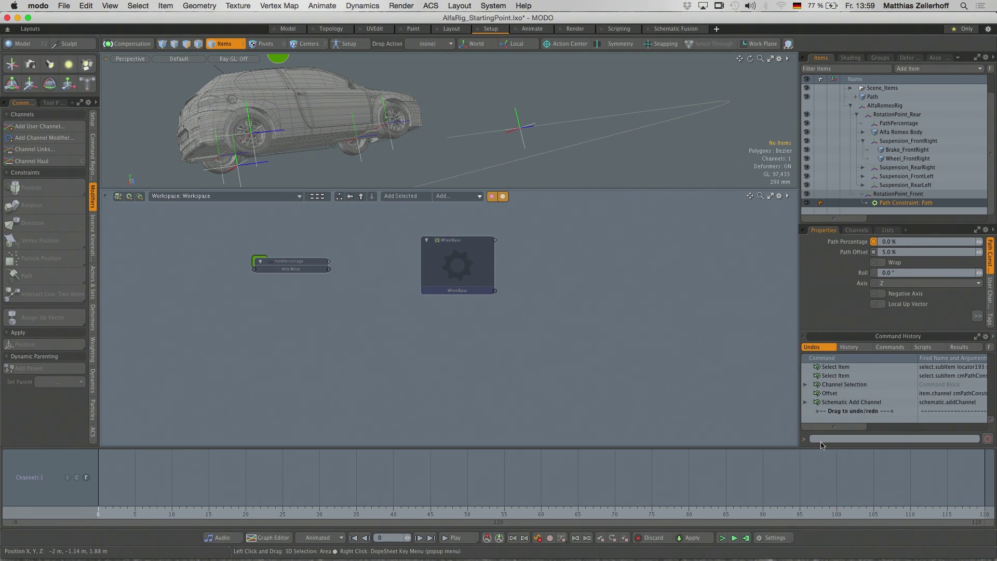
left_click_drag(461, 317, 414, 314)
middle_click_drag(414, 315, 395, 329)
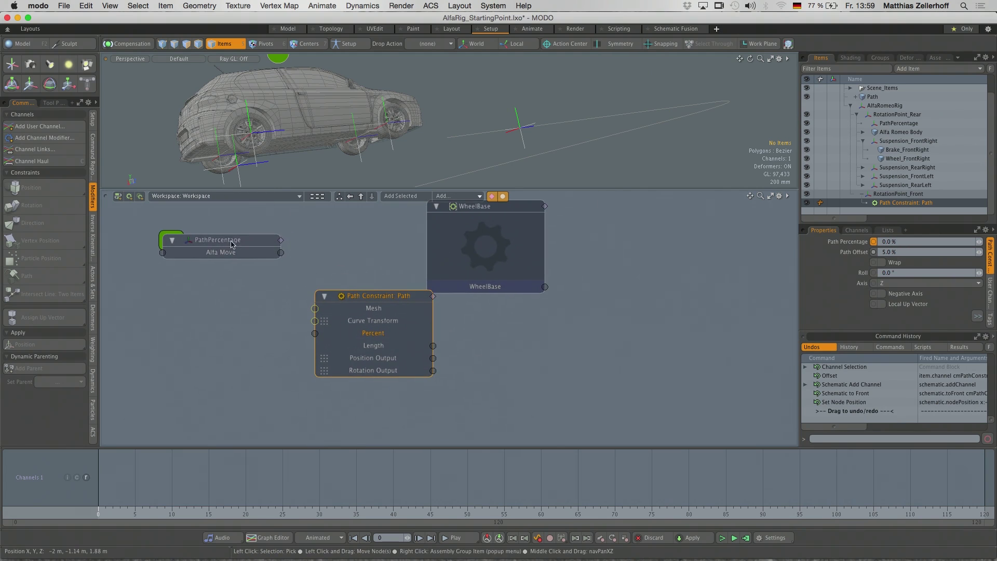
left_click_drag(229, 239, 315, 334)
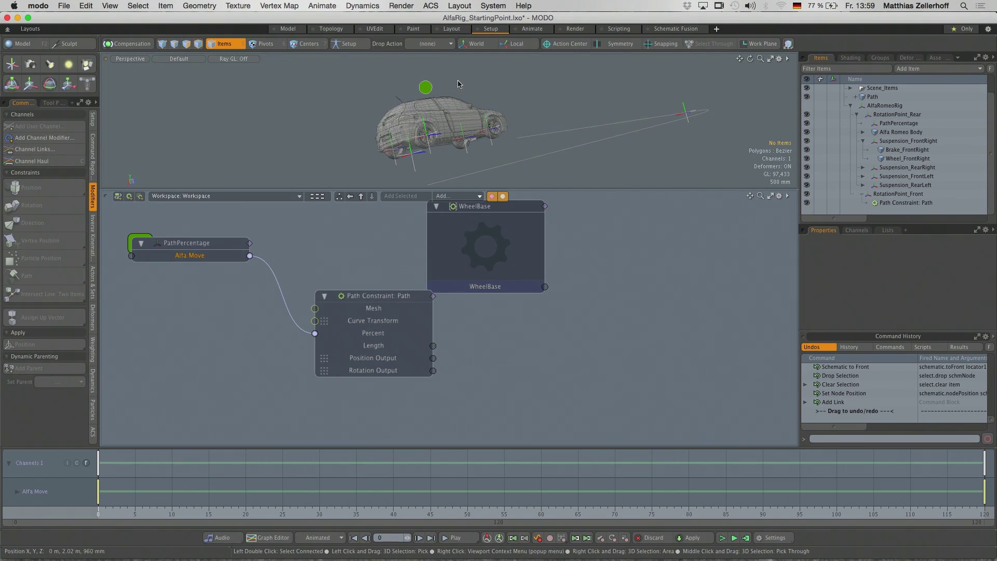
Test the front rotation point's travel by hauling PathPercentage's Alfa Move channel back and forth, leaving it at 21.5 %
left_click(426, 87)
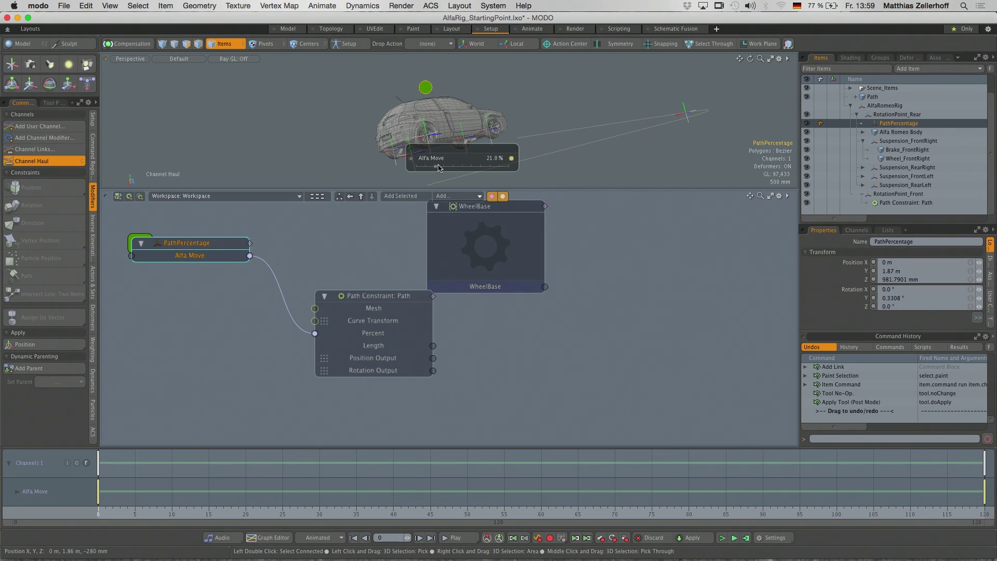
left_click_drag(438, 167, 441, 166)
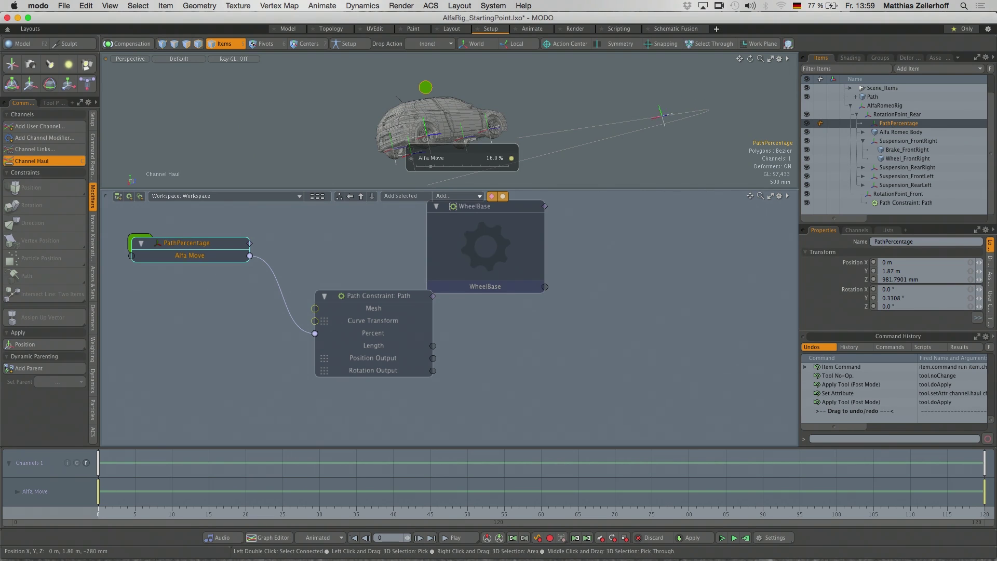
left_click_drag(497, 82, 499, 83)
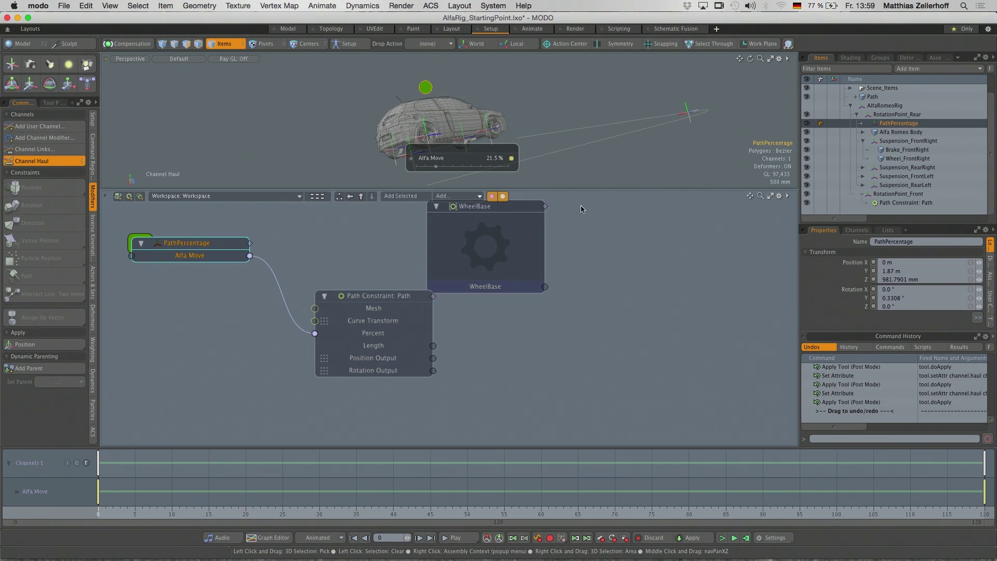
key("space")
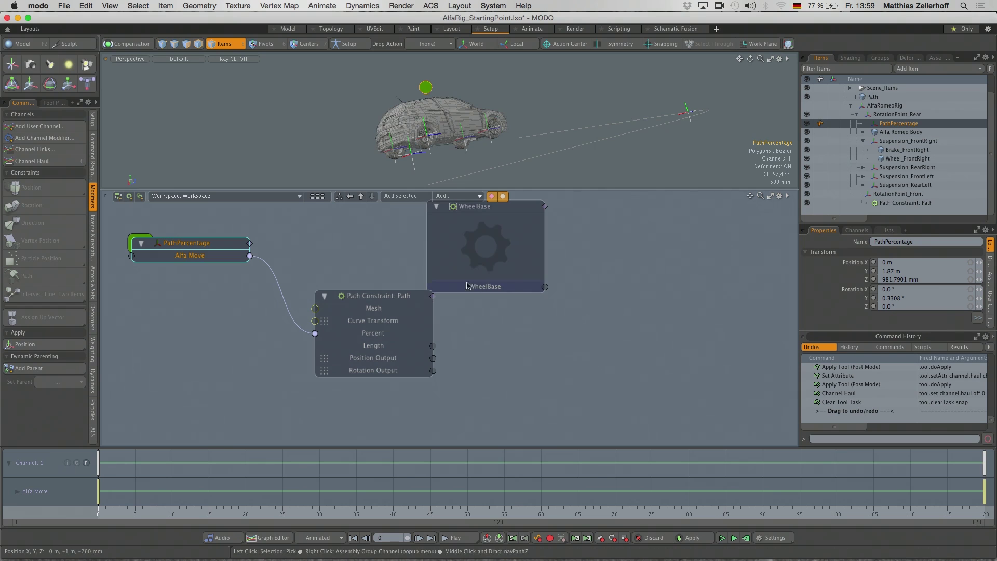
Attach RotationPoint_Rear to the Path curve with a Path Position constraint
scroll(540, 140, "up", 3)
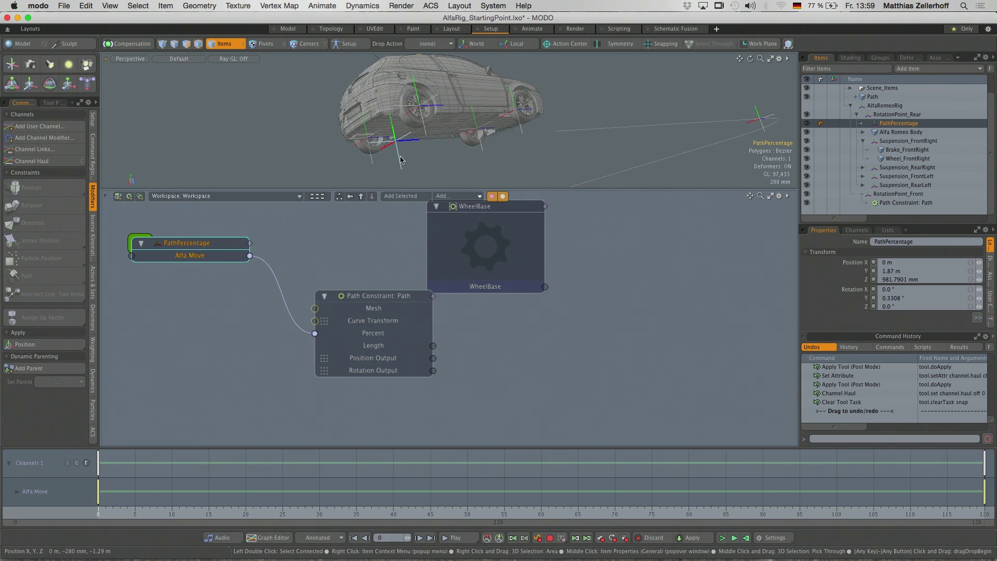
left_click(542, 141)
left_click(596, 129, "shift")
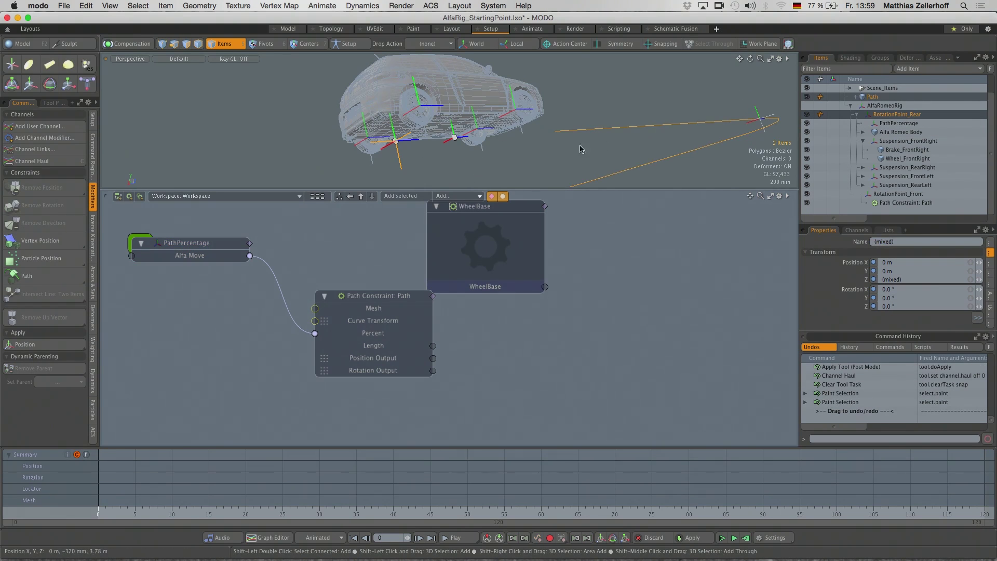
scroll(523, 166, "down", 2)
left_click(63, 277)
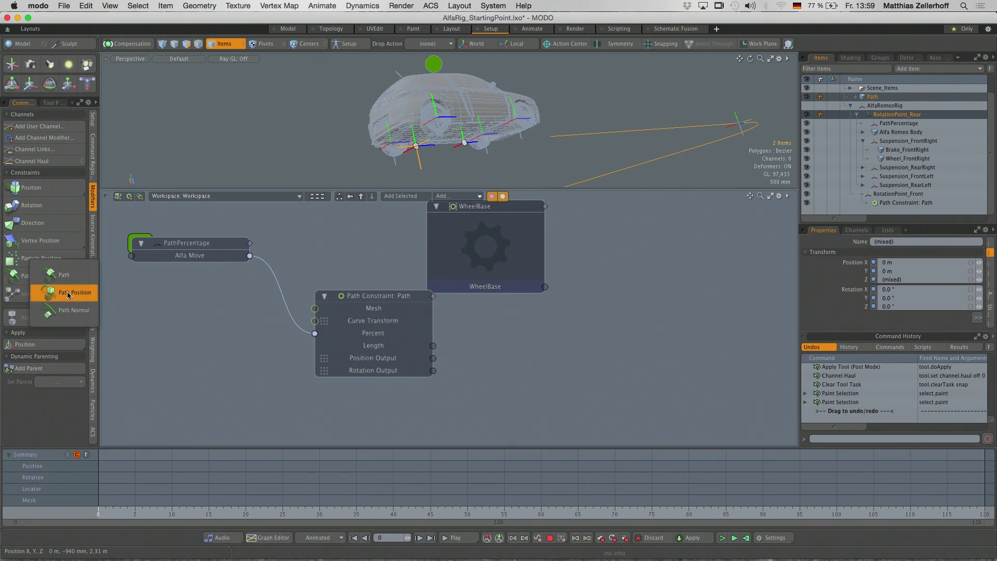
left_click(72, 294)
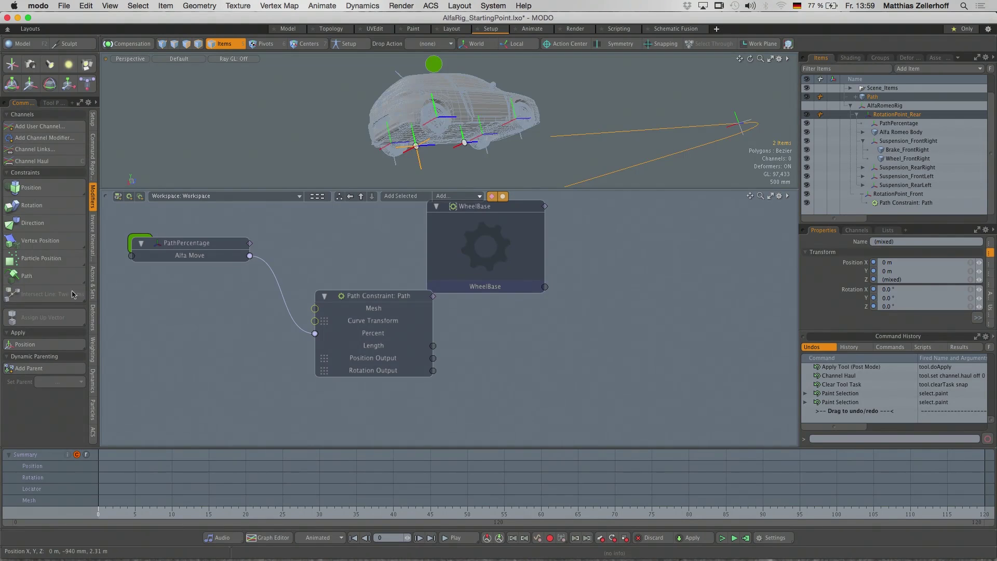
Add the rear Path Position Constraint's Path Percentage channel to the schematic below the front constraint and link Alfa Move to its Percent input
left_click_drag(616, 120, 576, 122, "alt+shift")
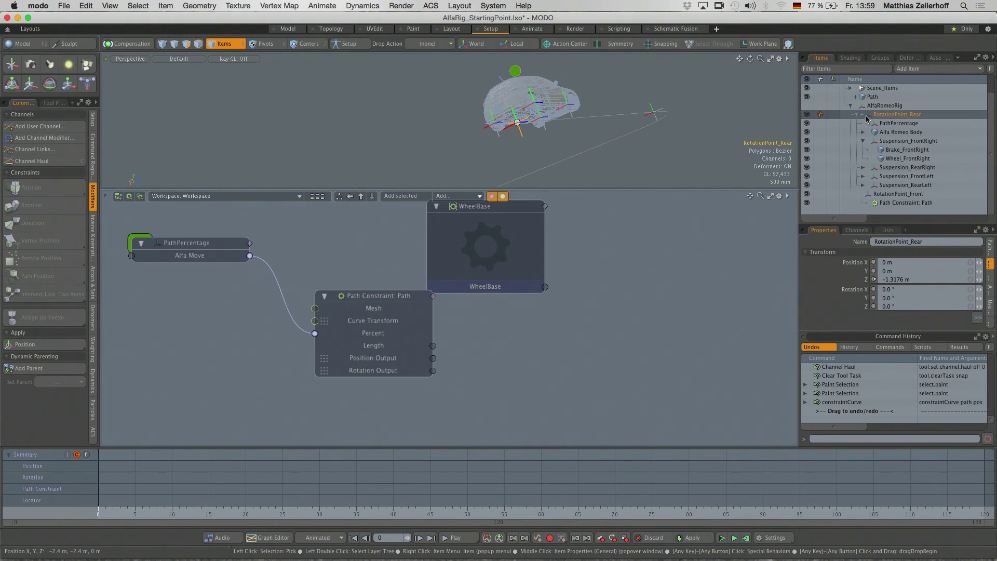
left_click(898, 126)
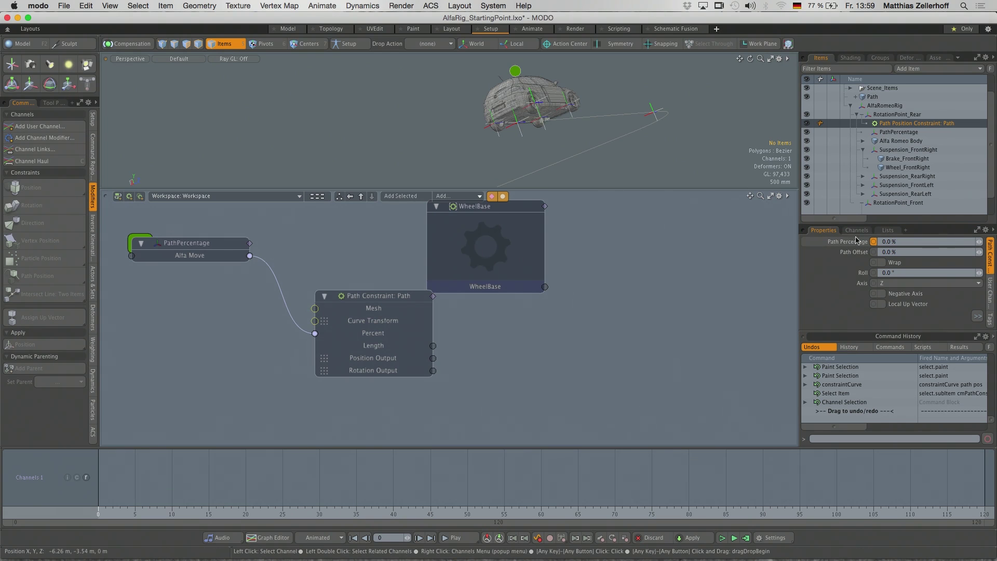
right_click(850, 245)
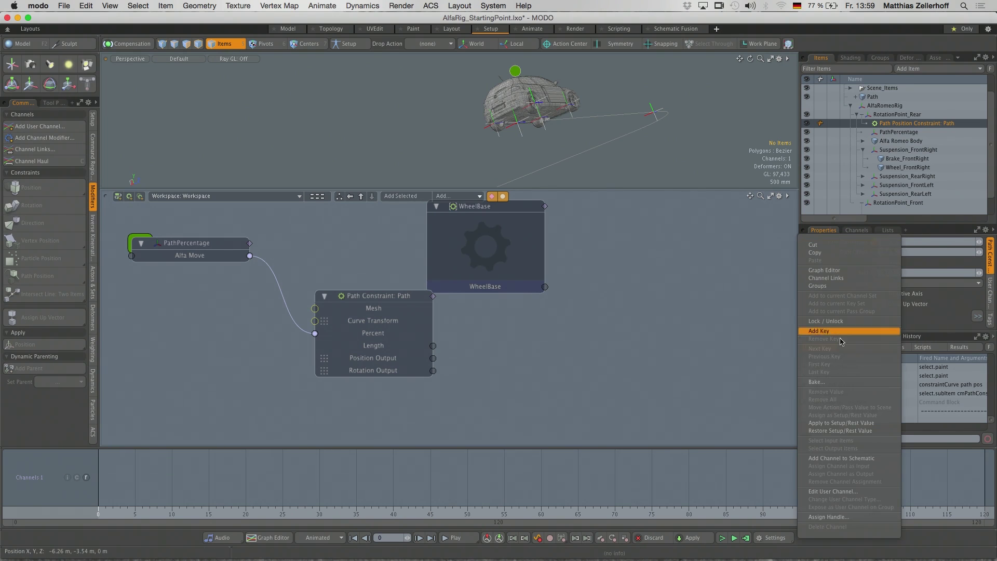
left_click(848, 458)
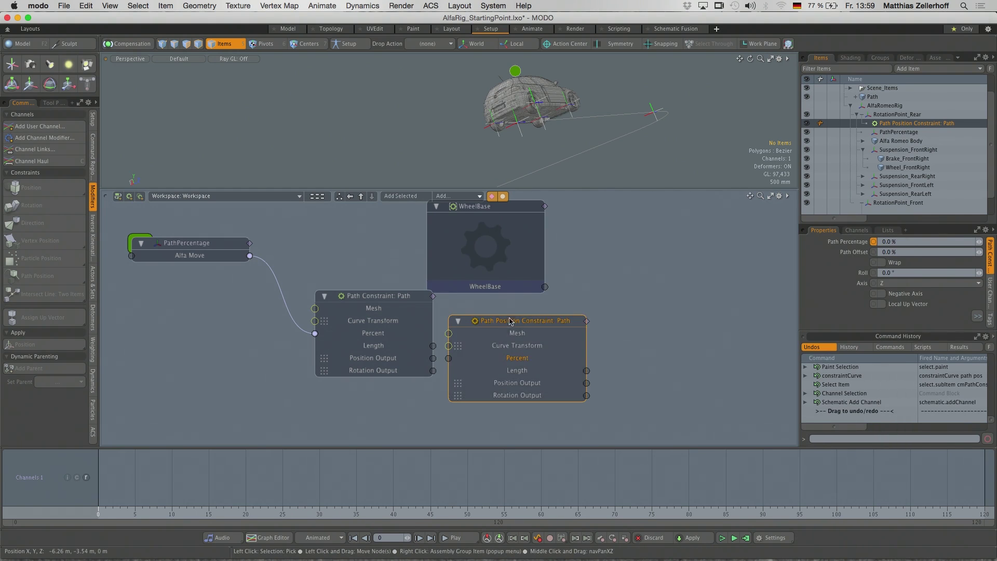
left_click_drag(519, 322, 396, 381)
left_click(250, 258)
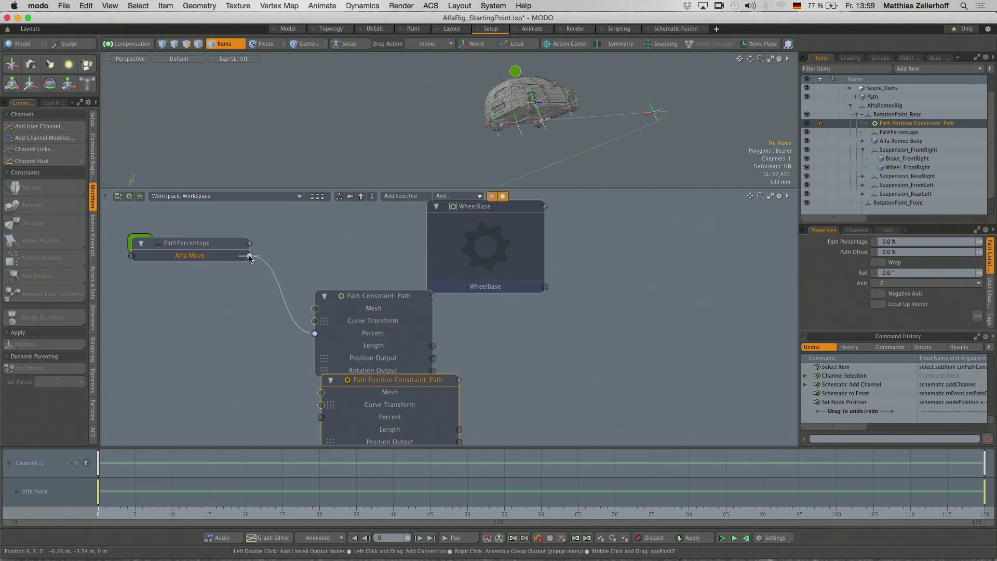
left_click_drag(322, 420, 321, 417)
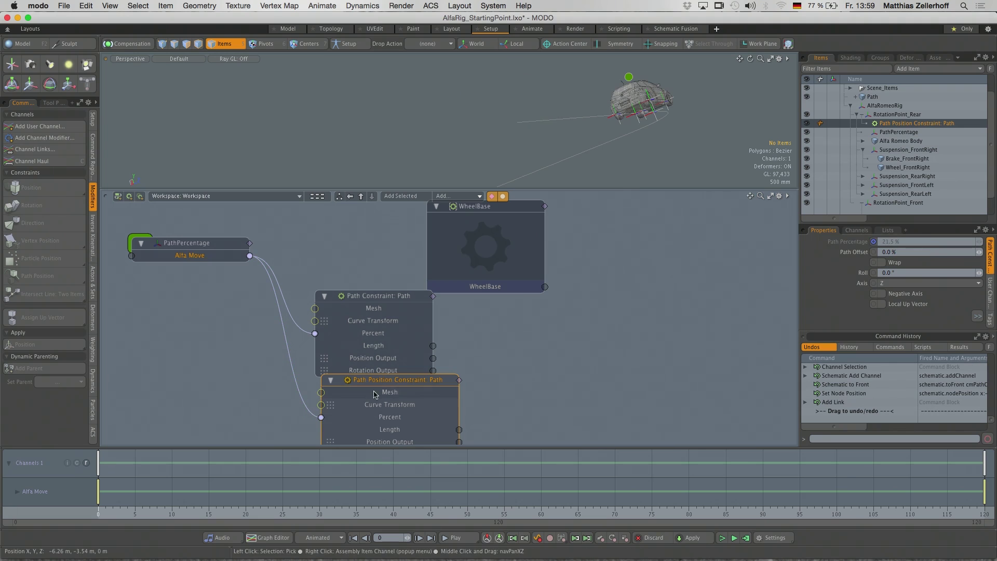
Scrub the timeline to frame 32 to check how the car travels along the path's curve
left_click(171, 514)
left_click_drag(171, 514, 275, 514)
left_click_drag(647, 145, 425, 156, "alt")
left_click_drag(275, 514, 268, 514)
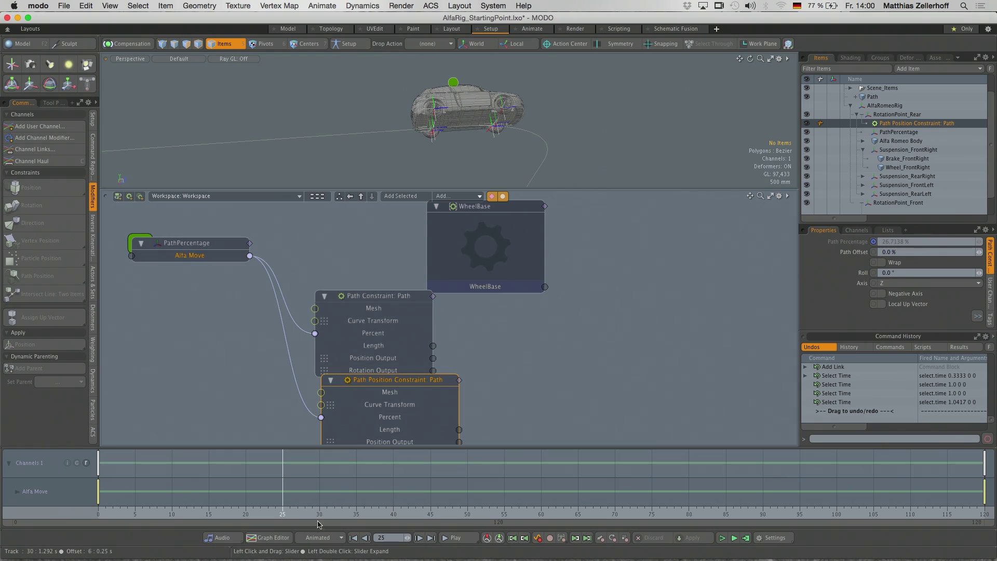
left_click_drag(284, 514, 335, 515)
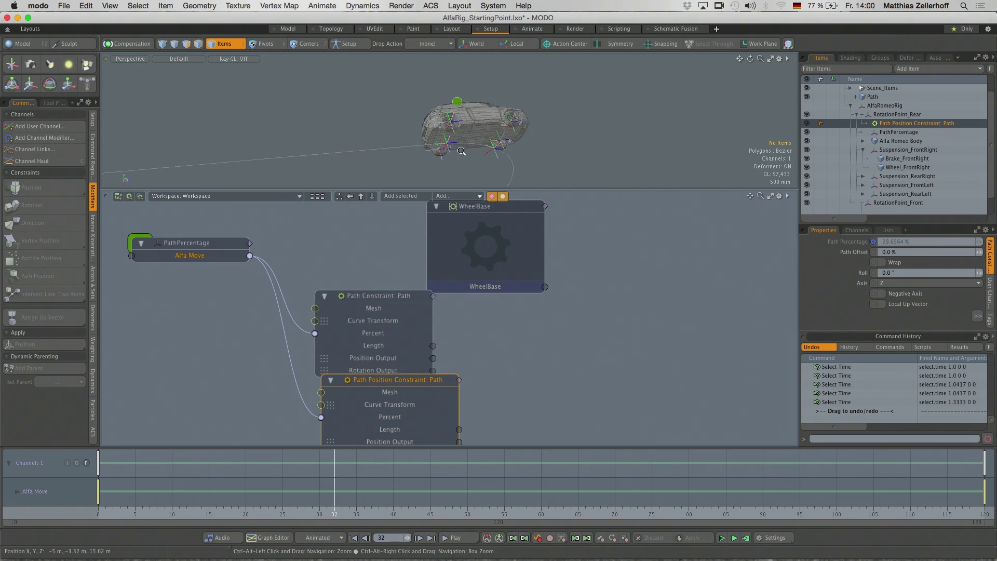
Aim RotationPoint_Rear at RotationPoint_Front with a Direction constraint
mouse_move(461, 151)
left_mouse_down("ctrl+alt")
mouse_move(504, 151)
mouse_move(506, 133)
mouse_move(466, 124)
left_mouse_up("ctrl+alt")
left_click(440, 113)
left_click(463, 127, "shift")
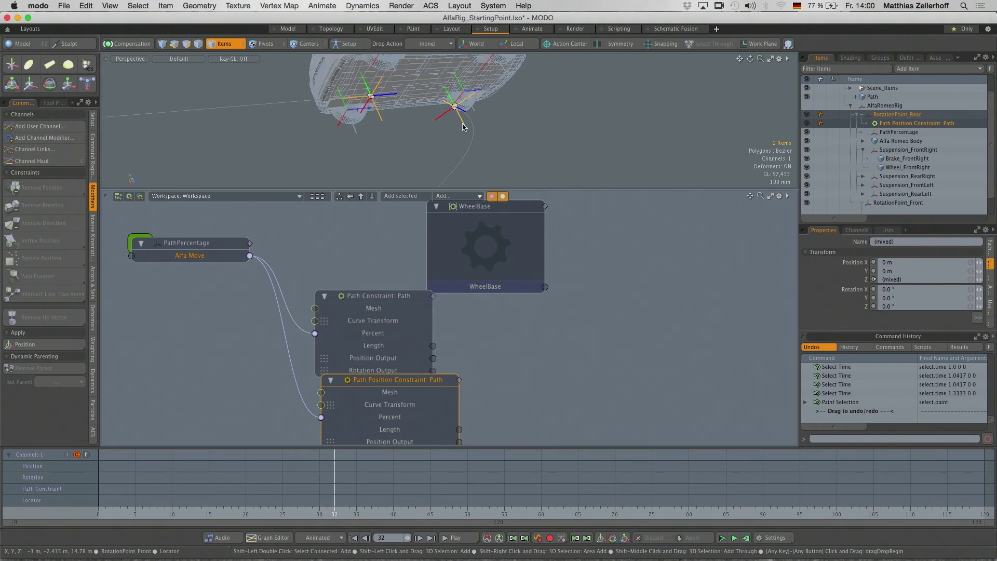
key("shift+a")
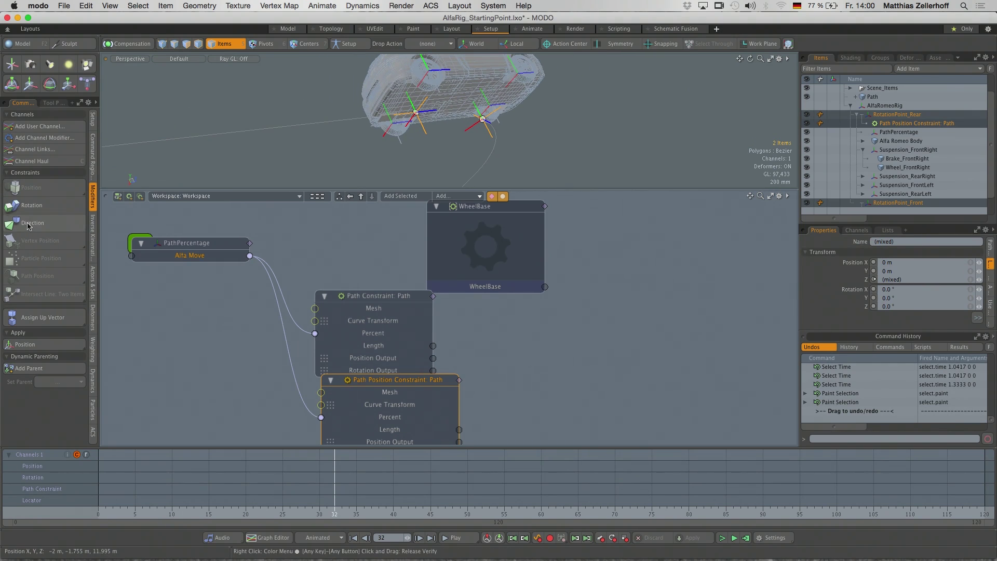
left_click(28, 224)
Scrub back to frame 23 and examine the car's alignment with the path around its rear and front rotation points
left_click_drag(519, 120, 332, 459, "alt")
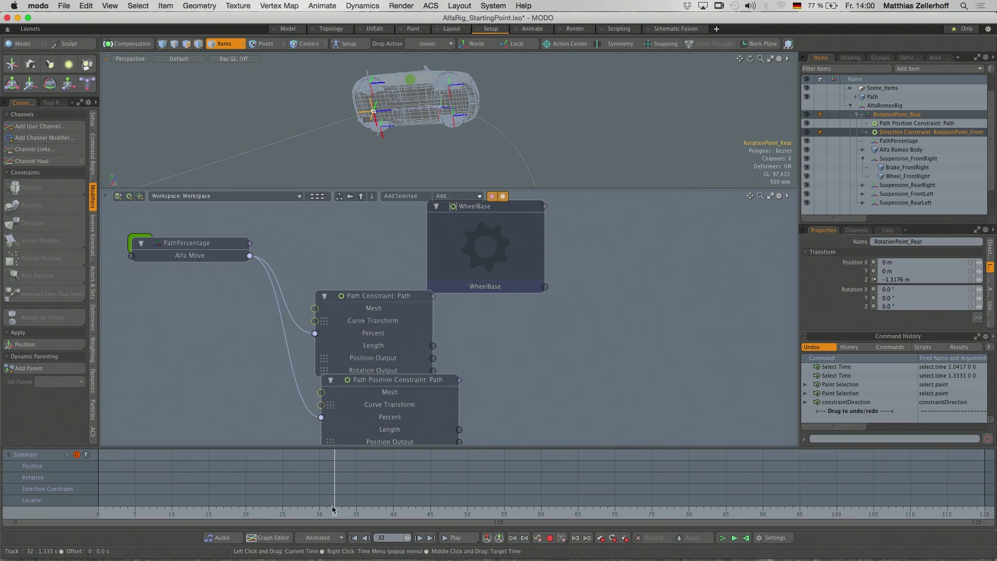
left_click_drag(334, 509, 268, 508)
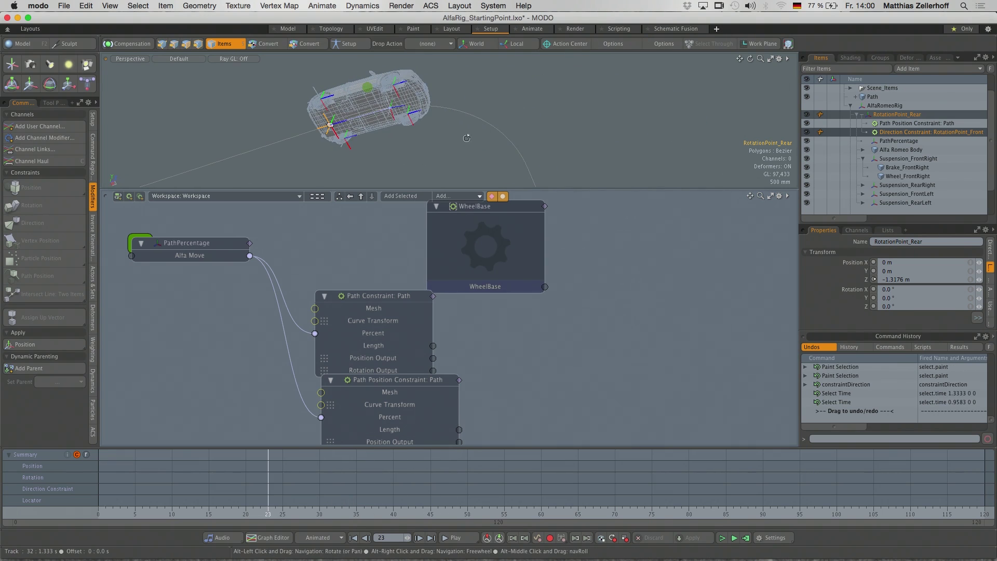
left_click_drag(467, 138, 491, 123, "alt")
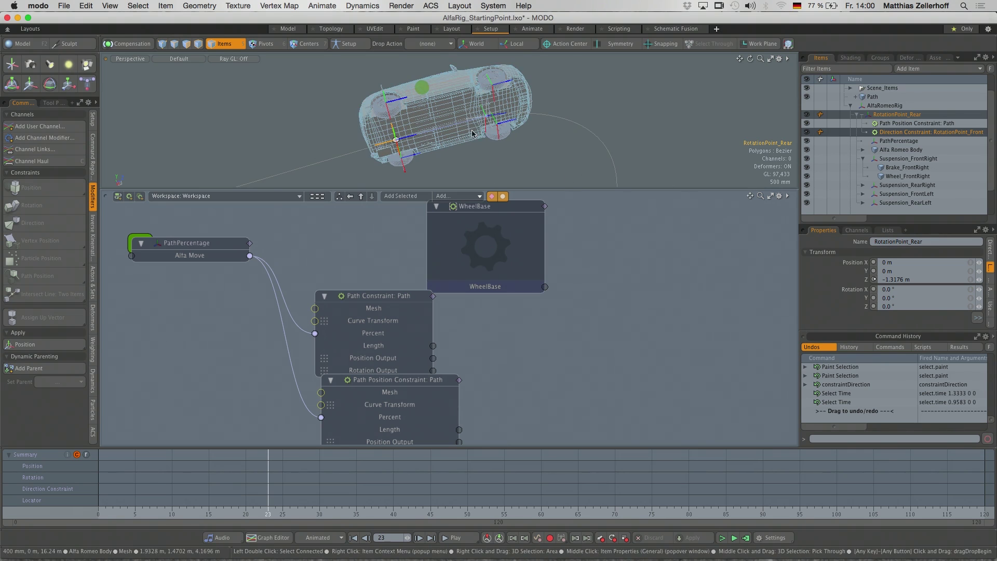
scroll(502, 133, "down", 3)
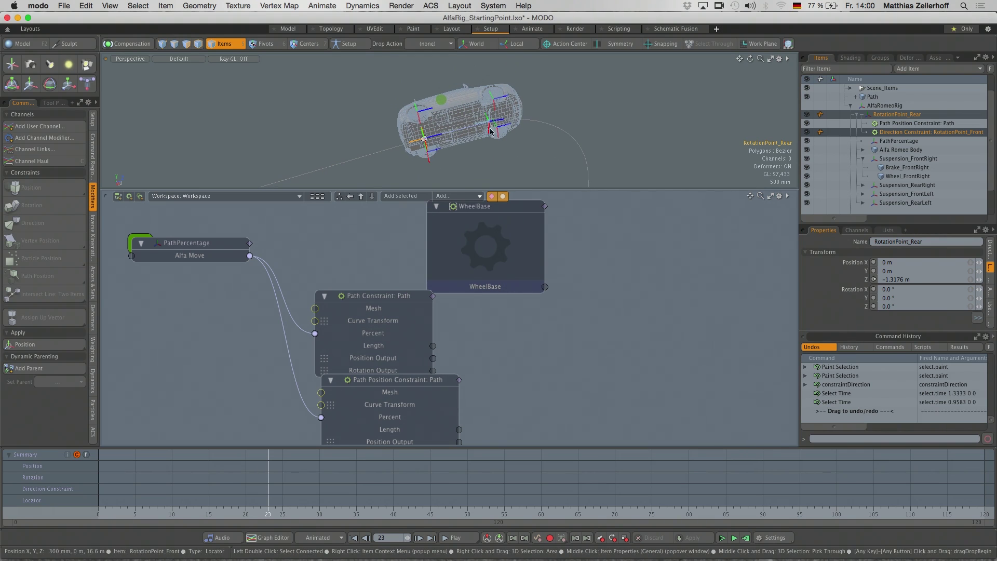
left_click(491, 126)
left_click_drag(492, 126, 462, 175, "alt")
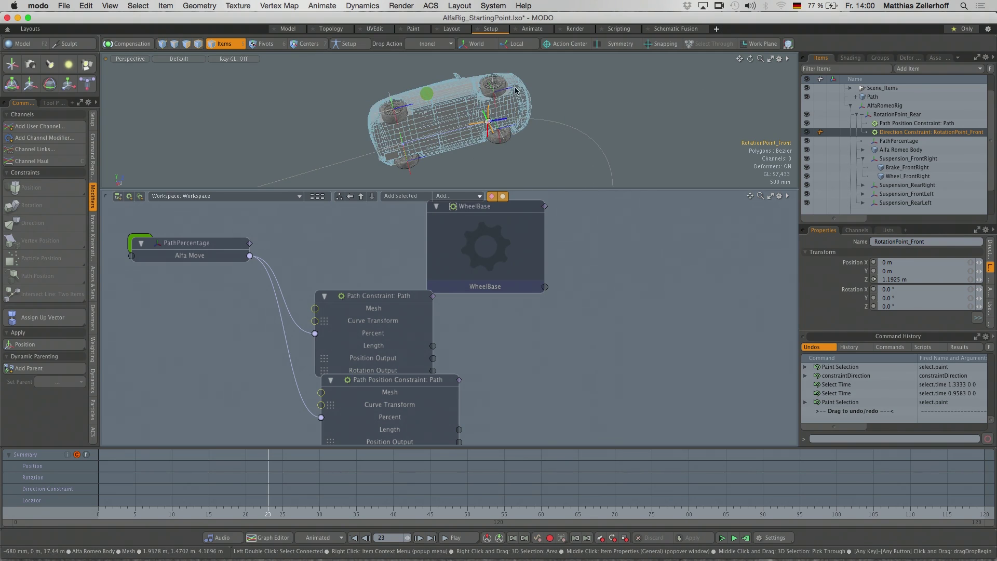
left_click_drag(558, 150, 515, 88, "ctrl+alt")
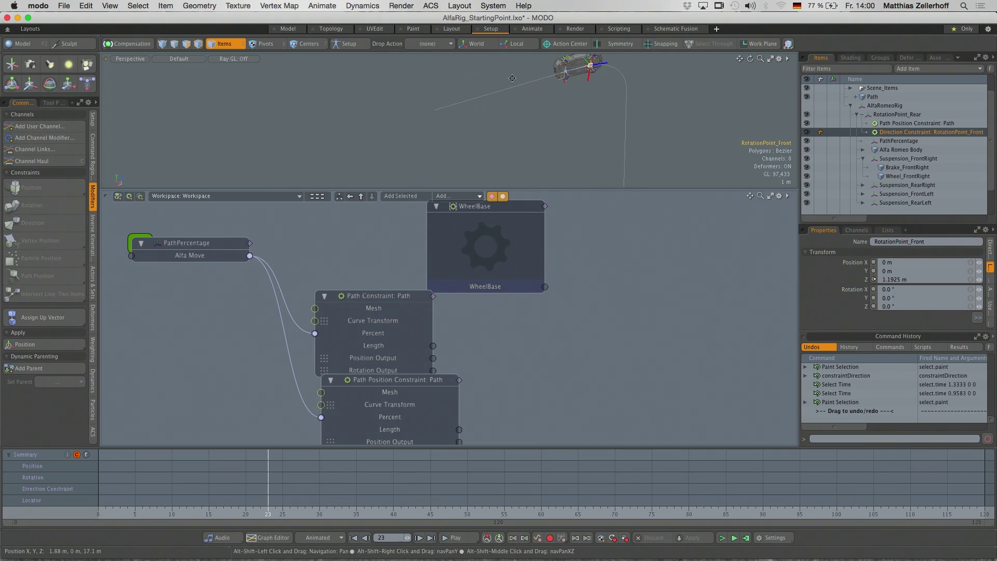
Move the Path curve's start vertex outward along Z to lengthen the straight stretch behind the car
left_click(433, 108)
key("1")
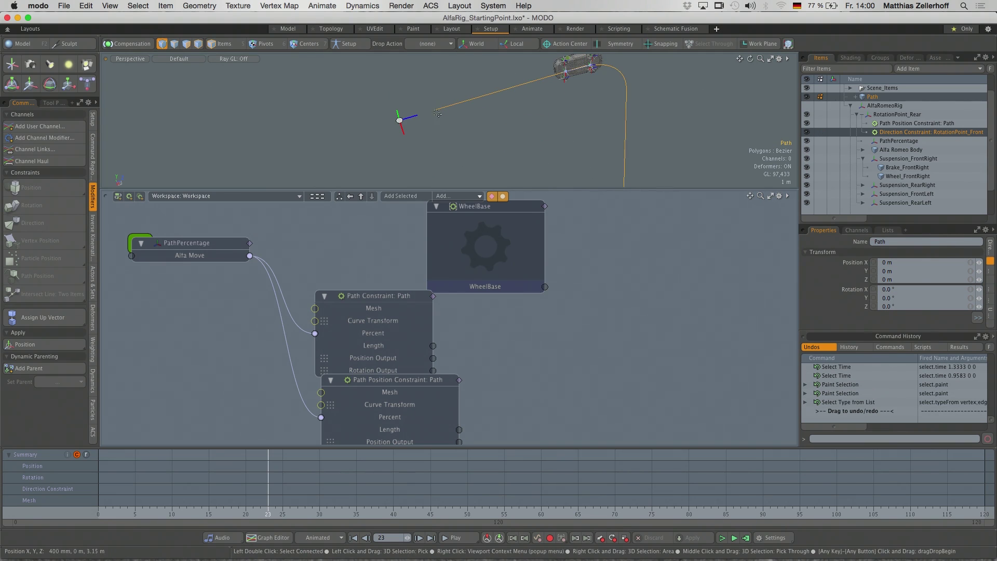
left_click(433, 109)
key("w")
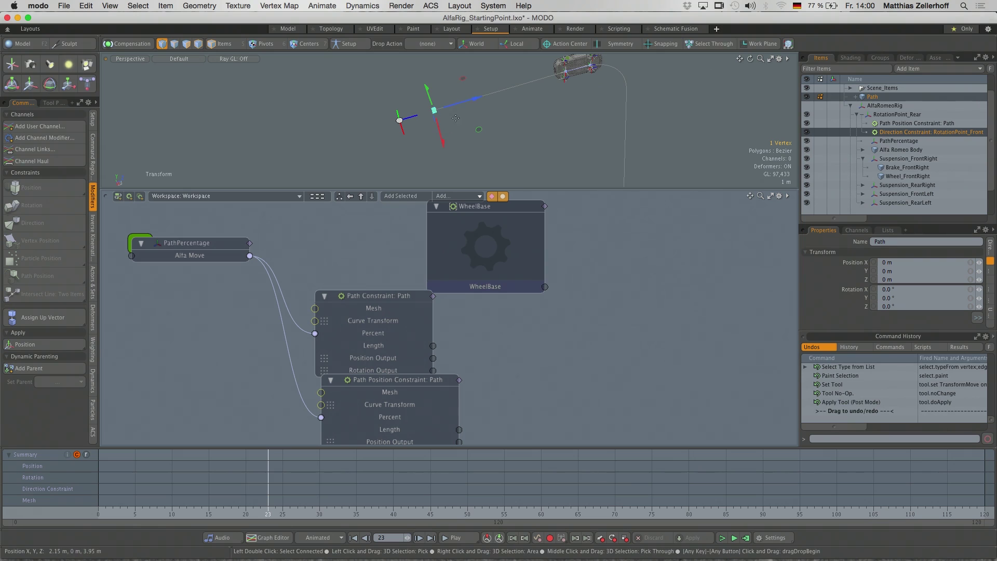
left_click_drag(460, 105, 247, 167)
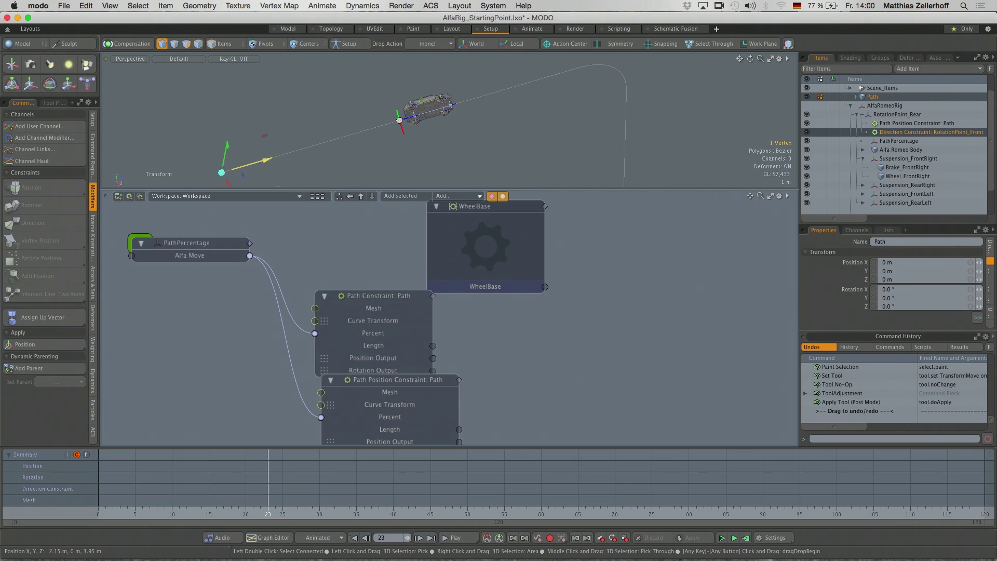
Spread out the schematic by moving the WheelBase node up and the Path Position Constraint node clear of the Path Constraint node
scroll(490, 87, "up", 5)
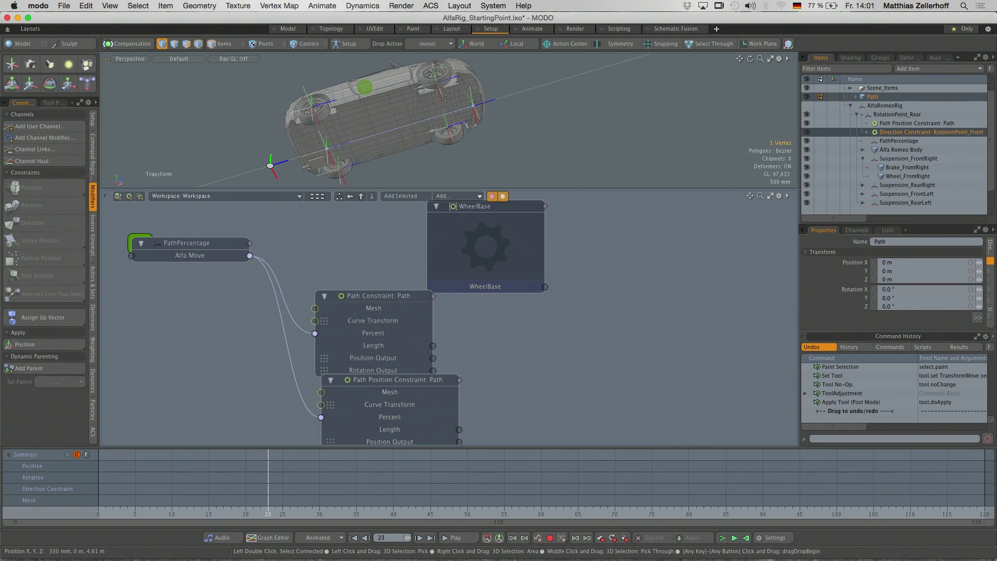
scroll(466, 130, "down", 6)
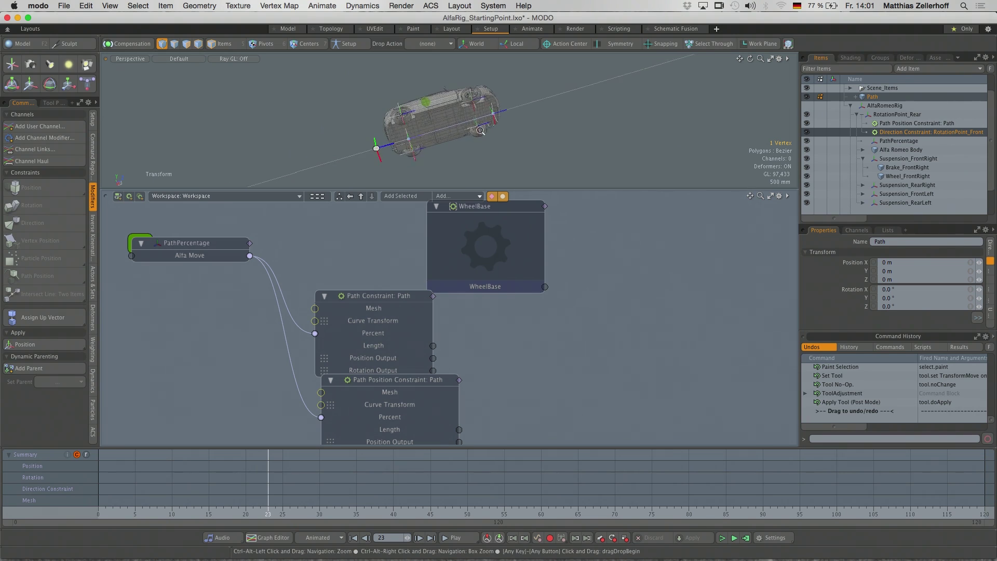
scroll(443, 269, "down", 4)
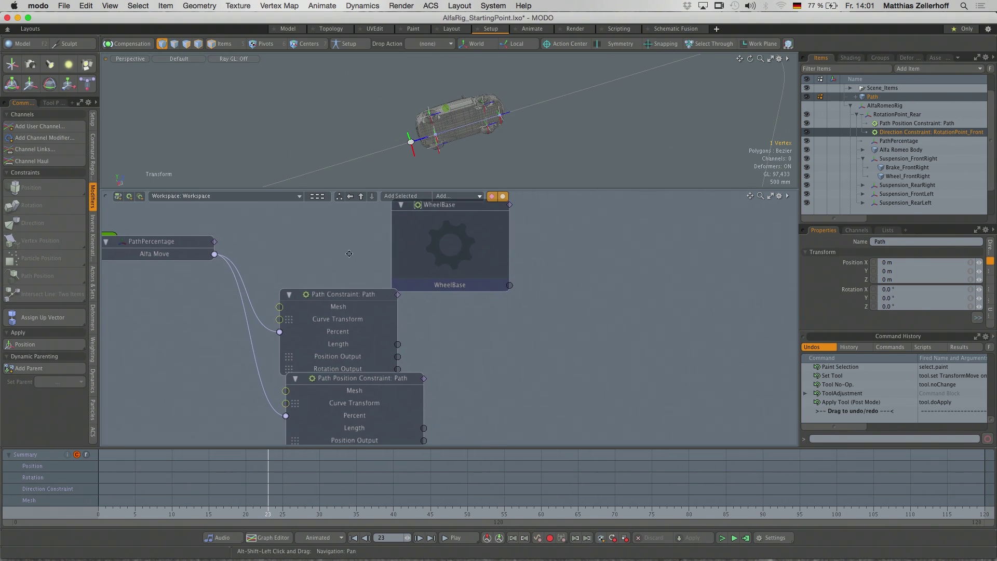
left_click_drag(491, 143, 513, 116, "alt+shift")
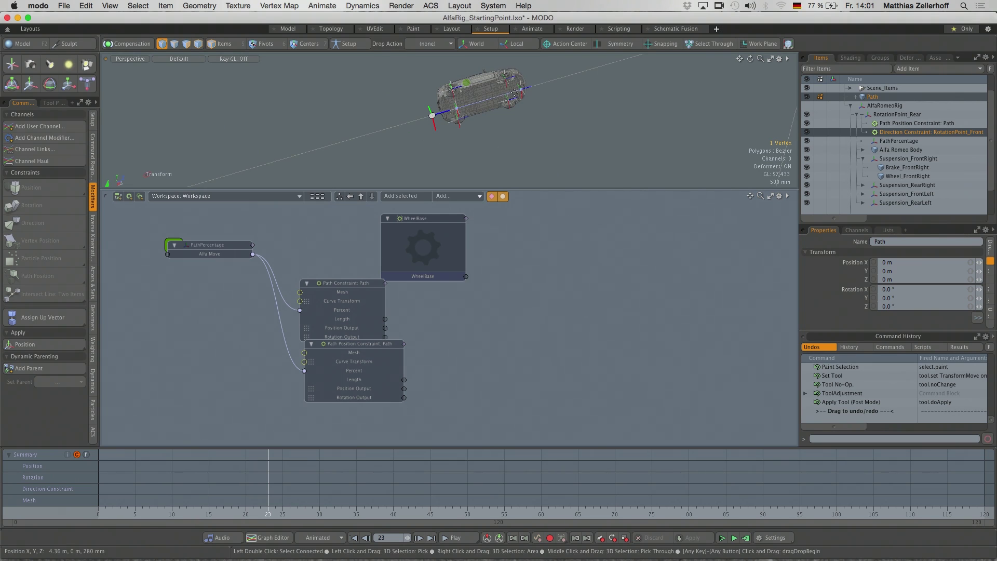
left_click_drag(433, 222, 474, 214)
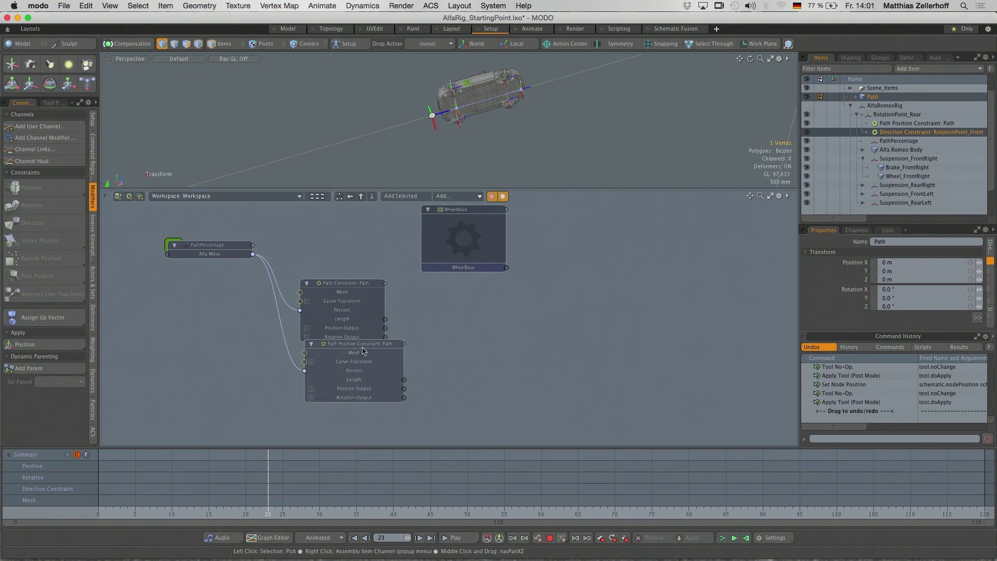
left_click_drag(363, 351, 346, 364)
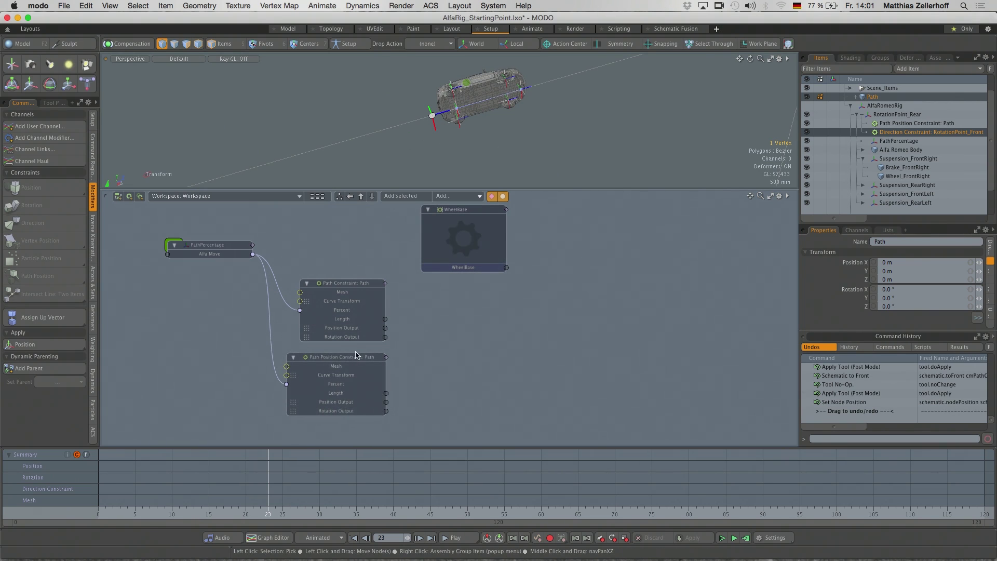
Add a Basic Math:Divide node that divides the WheelBase output by the Path Position Constraint's Length
left_click(461, 195)
mouse_move(463, 211)
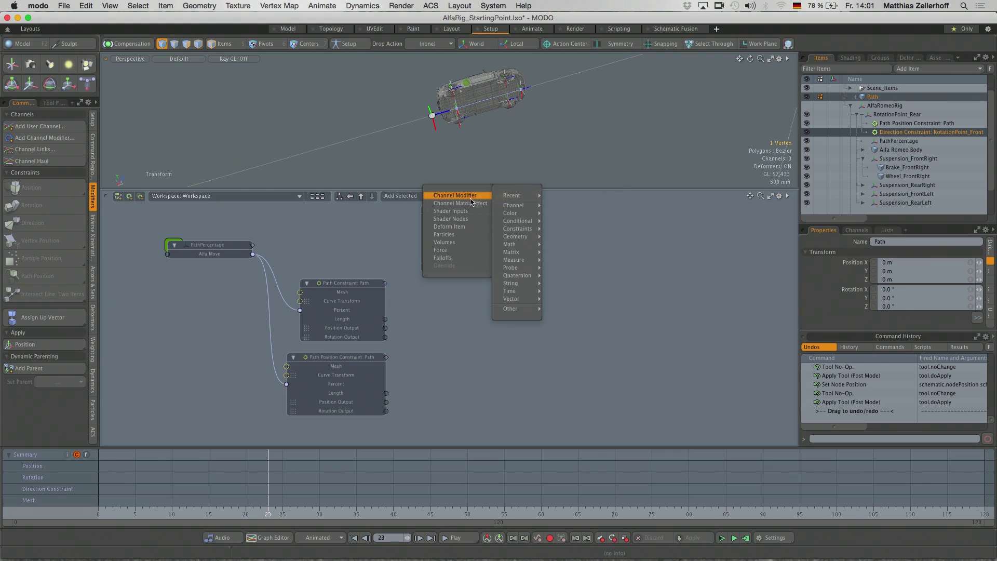
mouse_move(517, 247)
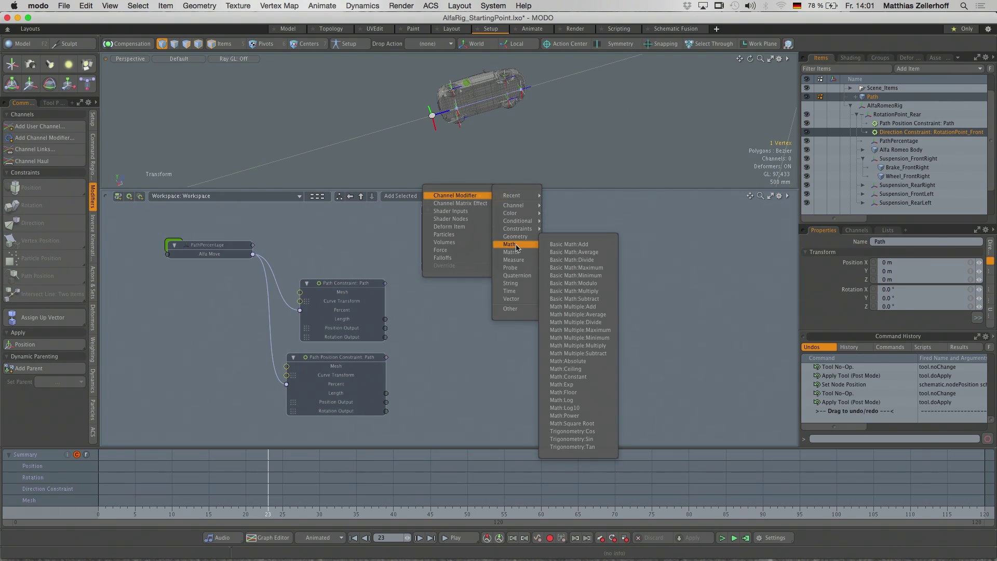
left_click(601, 259)
left_click_drag(492, 326, 510, 305)
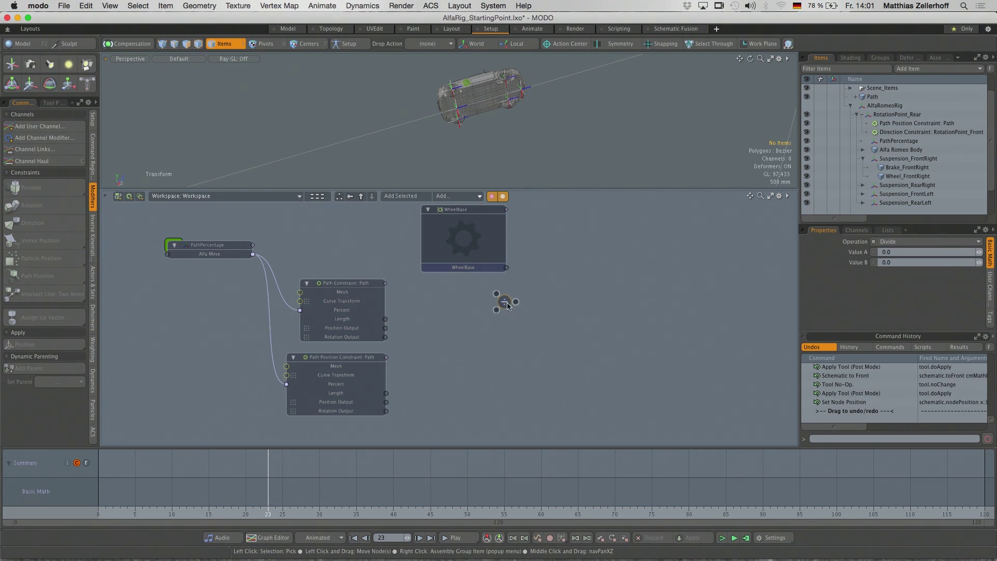
left_click_drag(506, 267, 499, 291)
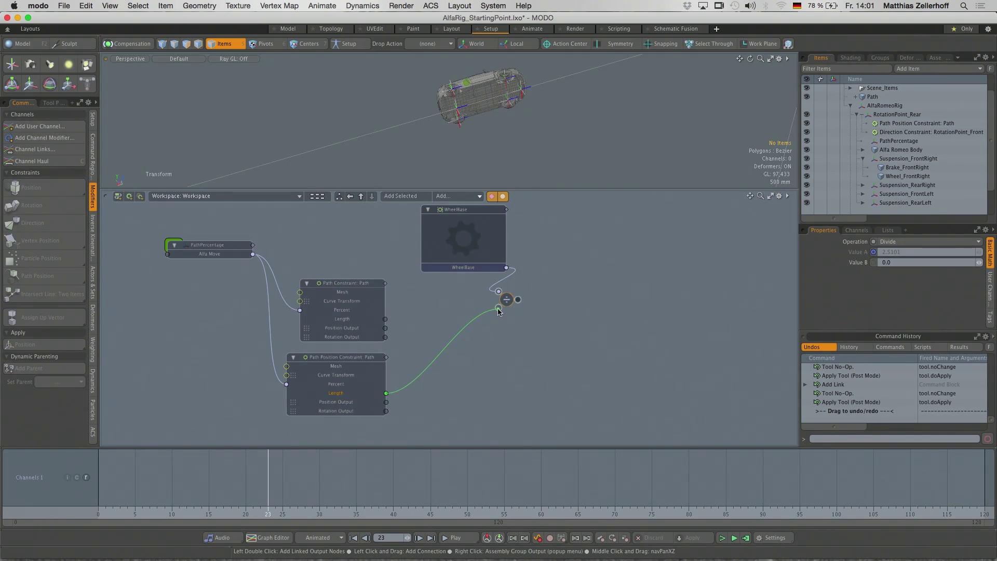
left_click_drag(499, 310, 526, 300)
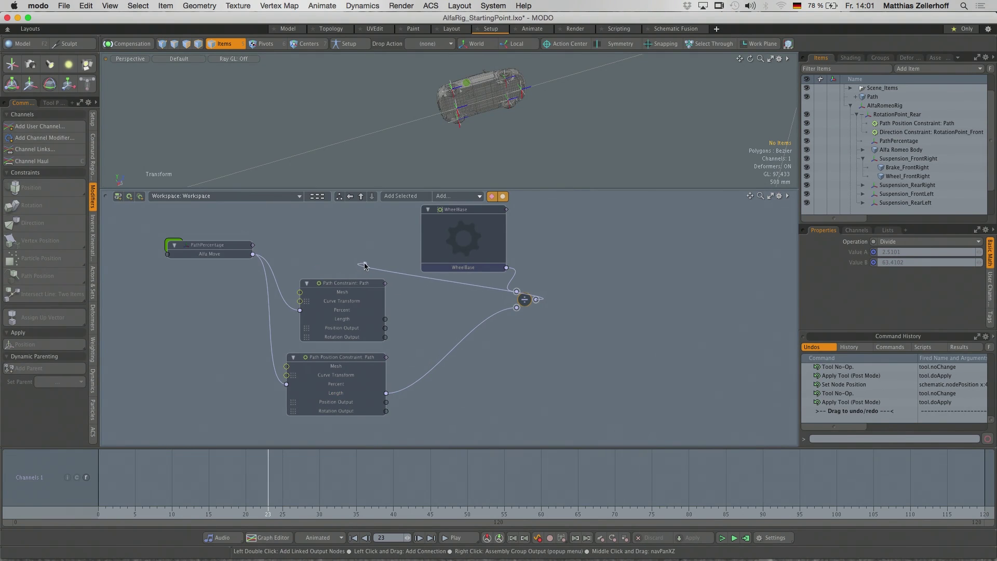
Add the Path Constraint's Path Offset channel to the schematic and link the Divide node's output to its Offset input
left_click_drag(365, 266, 352, 287)
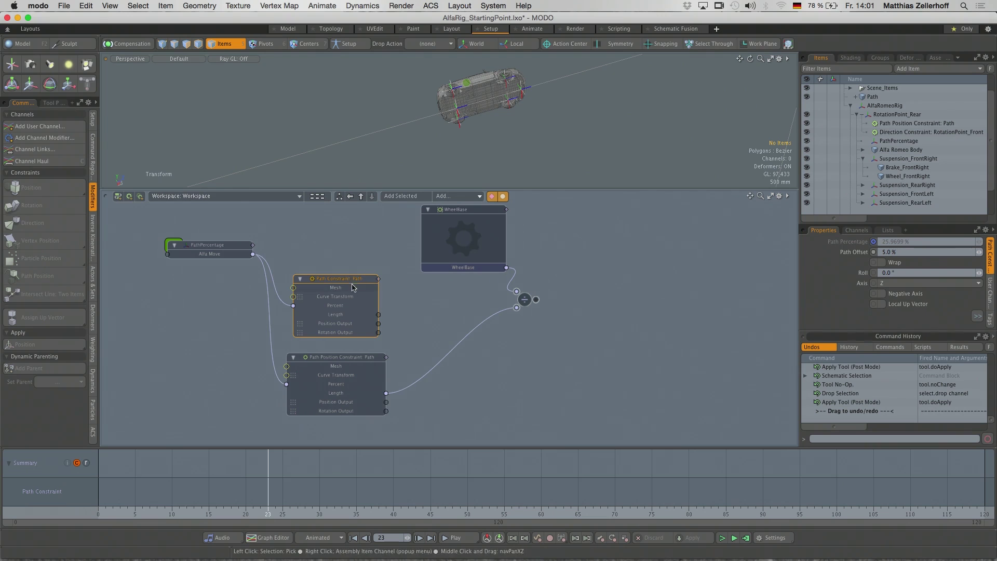
left_click(866, 242)
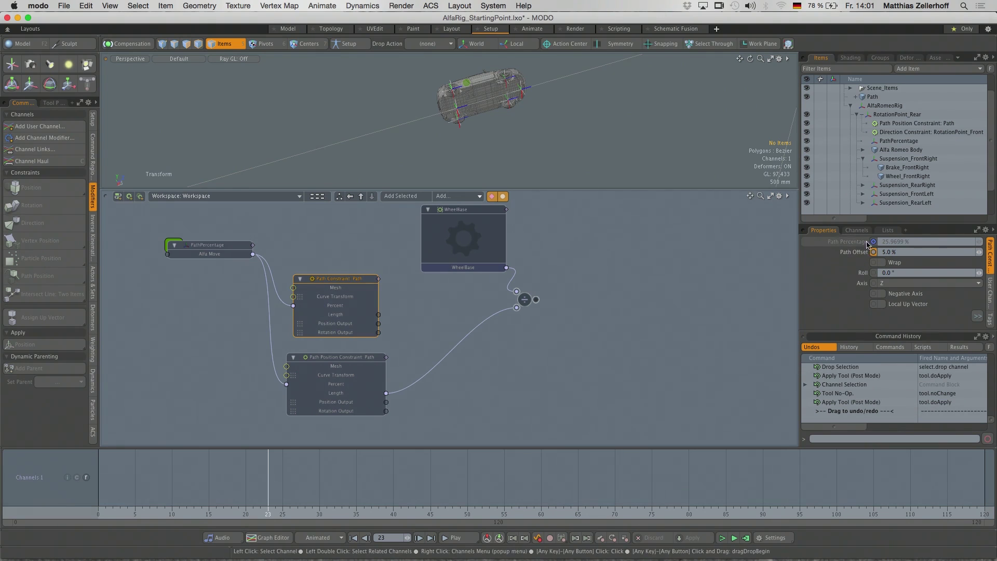
right_click(854, 252)
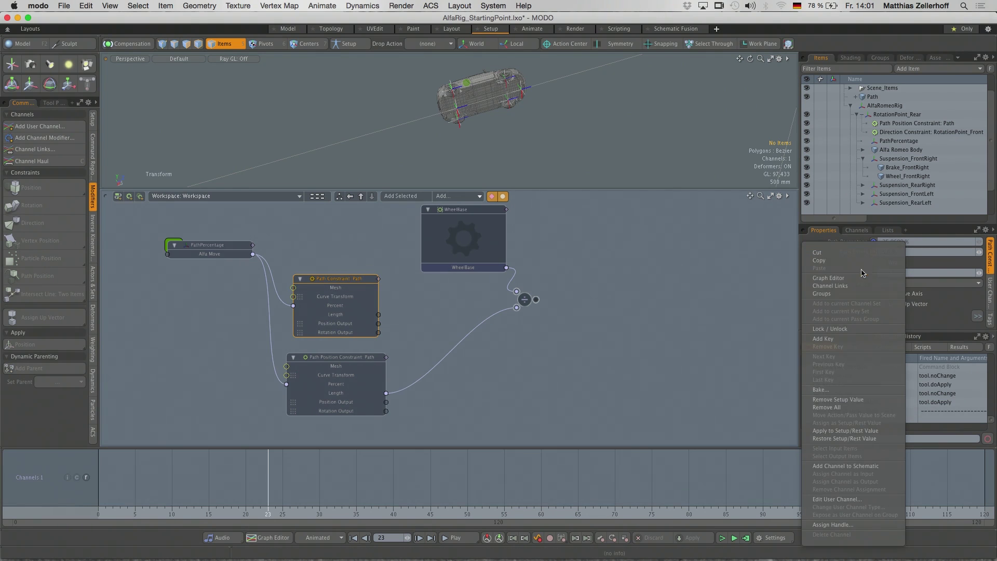
left_click(853, 466)
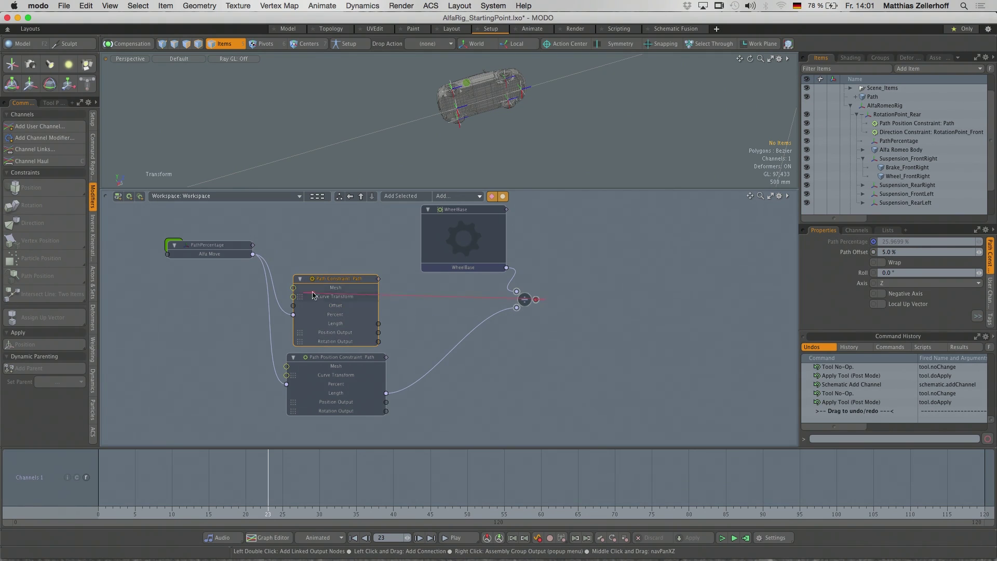
left_click_drag(292, 308, 293, 306)
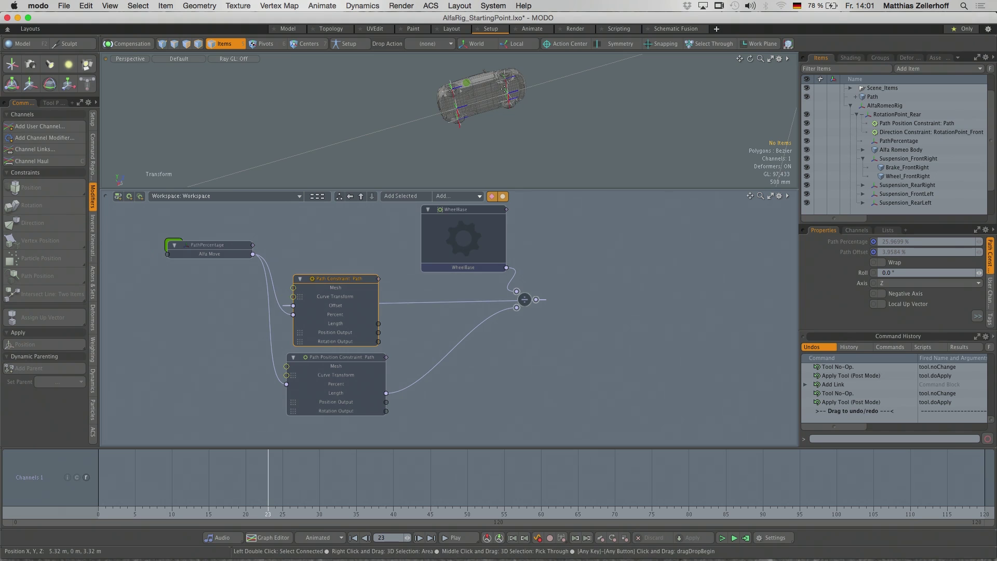
Enlarge the 3D viewport, scrub the timeline to frame 33, and examine how the car's front and rear rotation points sit on the path
left_click_drag(530, 189, 530, 242)
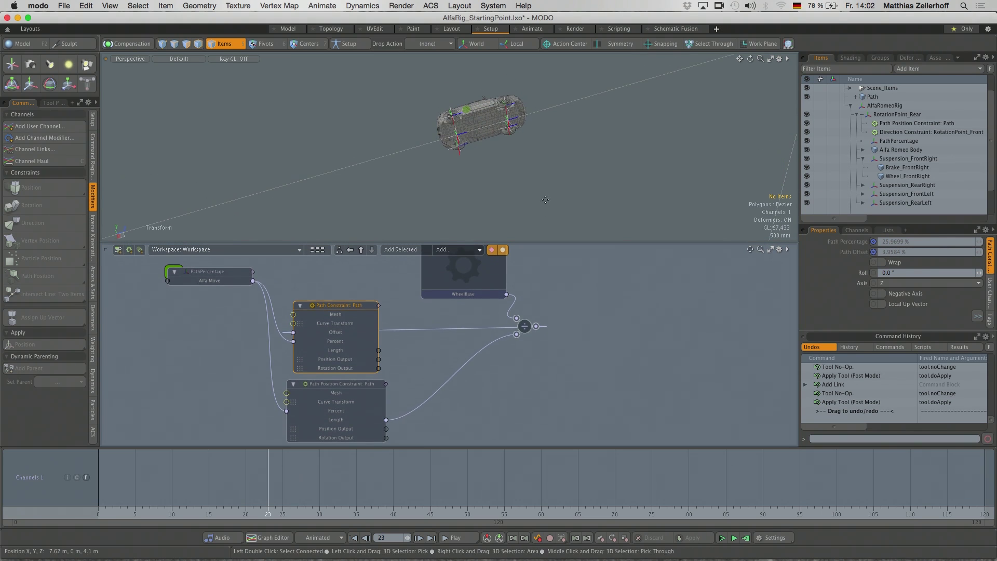
scroll(430, 193, "up", 3)
left_click_drag(430, 193, 446, 187, "alt")
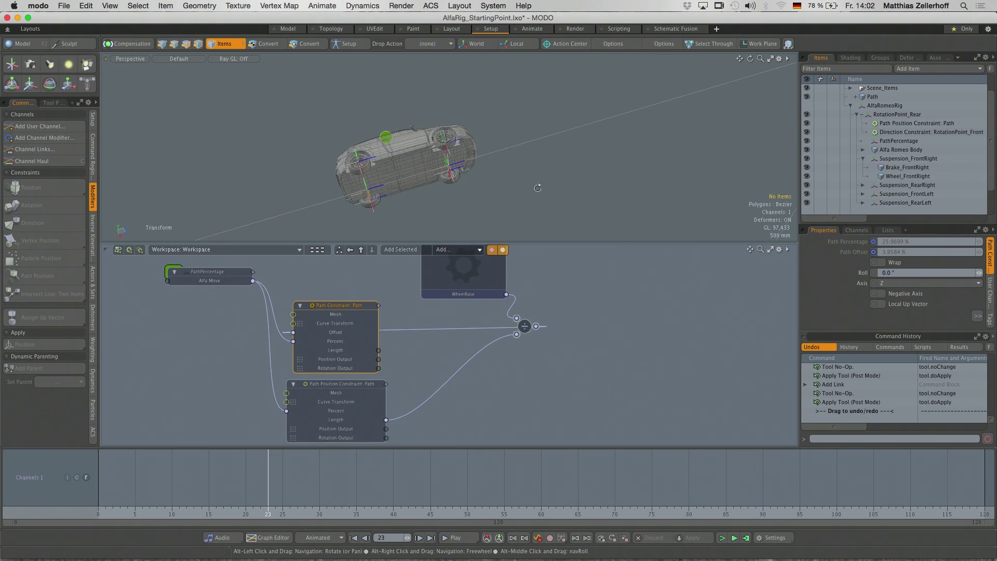
scroll(446, 186, "down", 4)
mouse_move(283, 496)
left_mouse_down()
mouse_move(688, 496)
mouse_move(341, 497)
left_mouse_up()
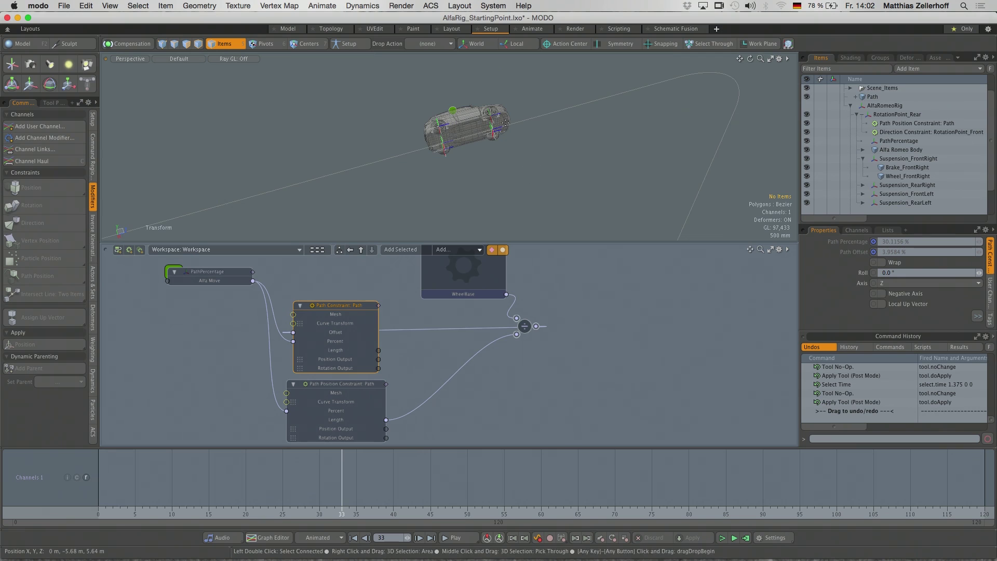
scroll(530, 155, "up", 3)
left_click_drag(535, 145, 493, 140, "alt")
scroll(546, 122, "up", 5)
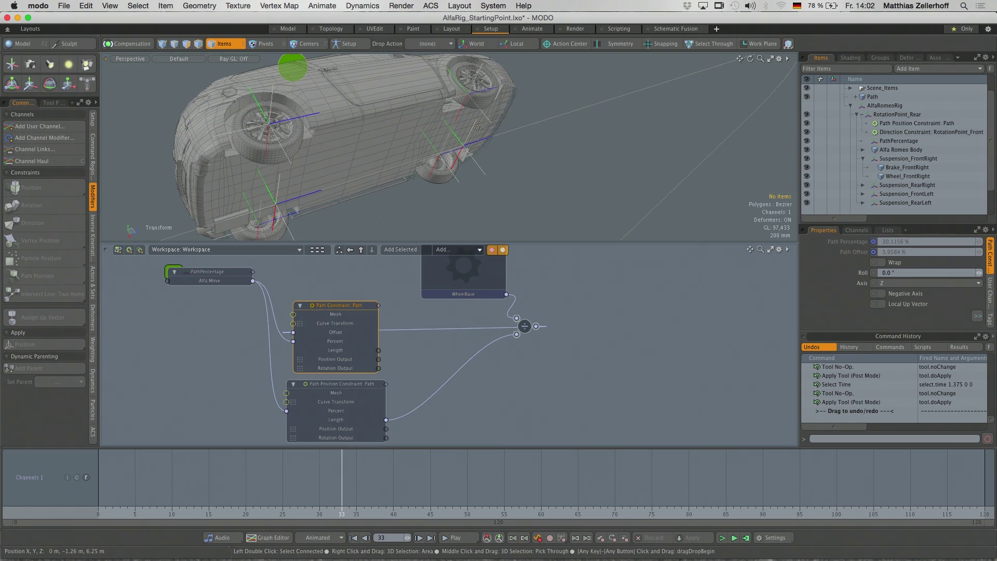
Add the Rotation Y channels of Suspension_FrontRight and Suspension_FrontLeft to the schematic and stack their nodes below the Divide node
left_click(457, 176)
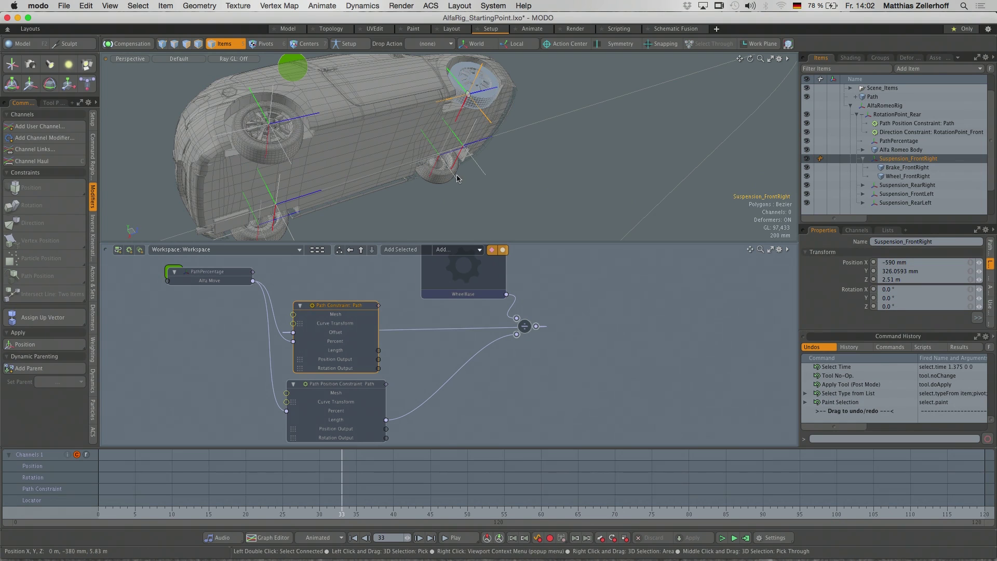
key("shift")
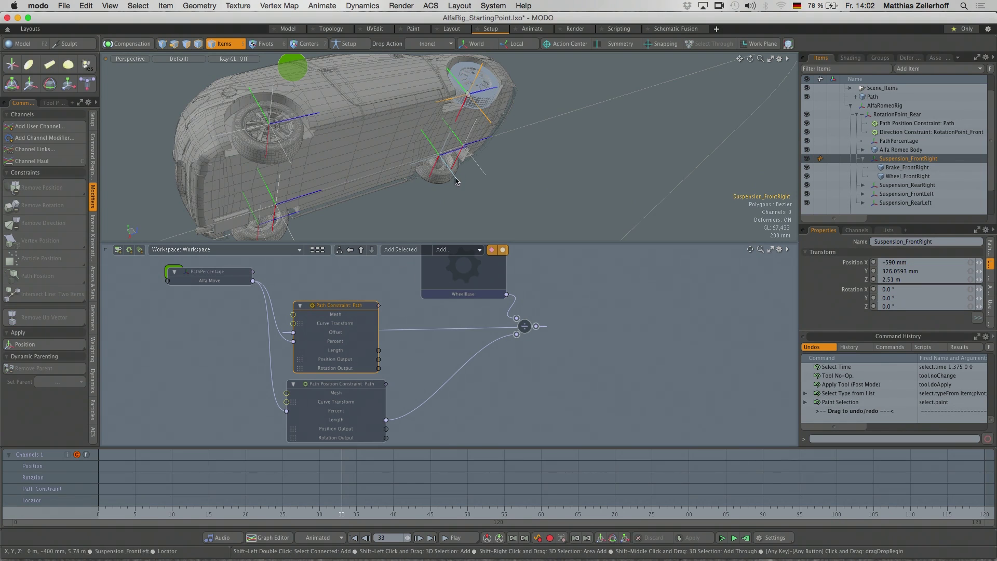
left_click(456, 180, "shift")
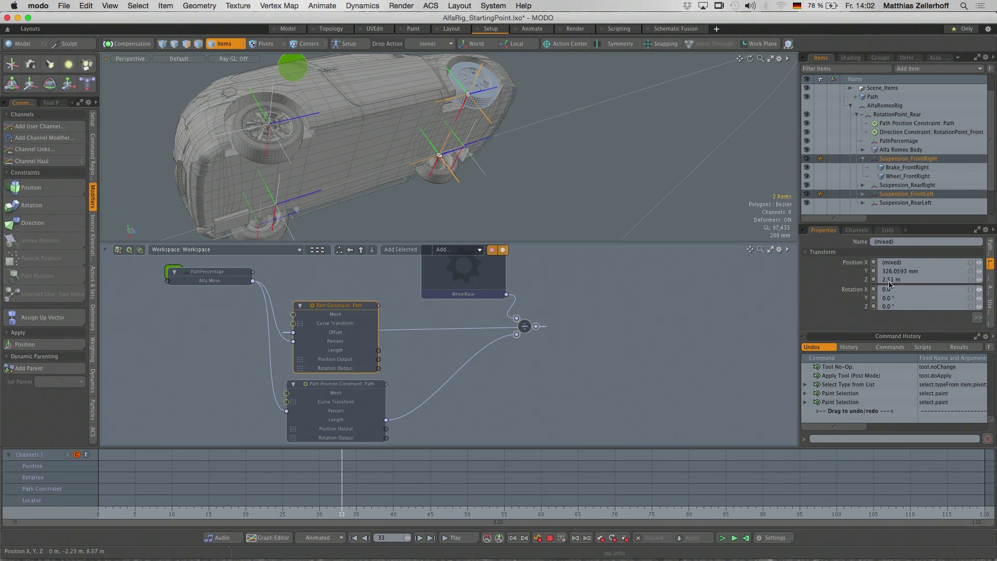
left_click(860, 299)
right_click(859, 300)
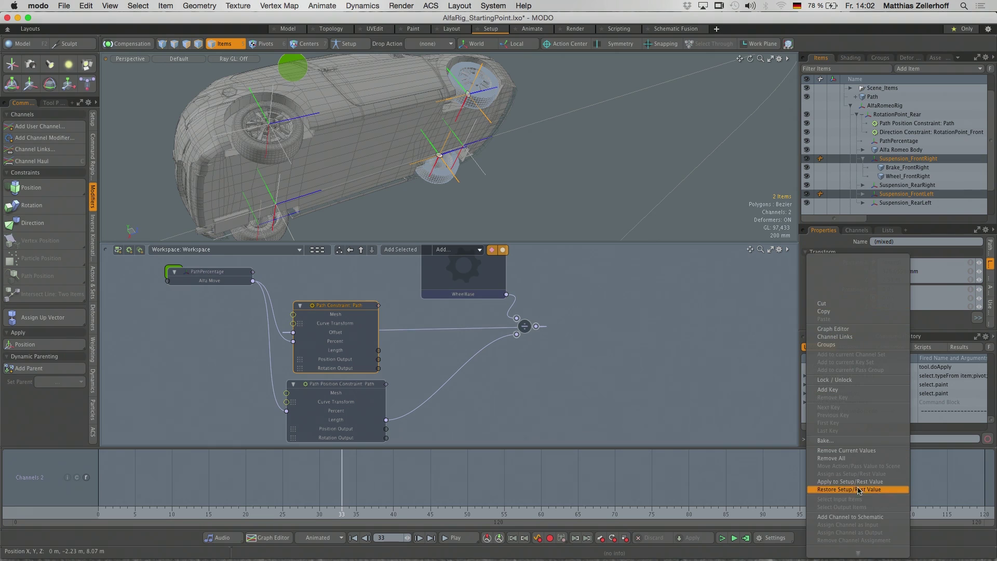
left_click(859, 517)
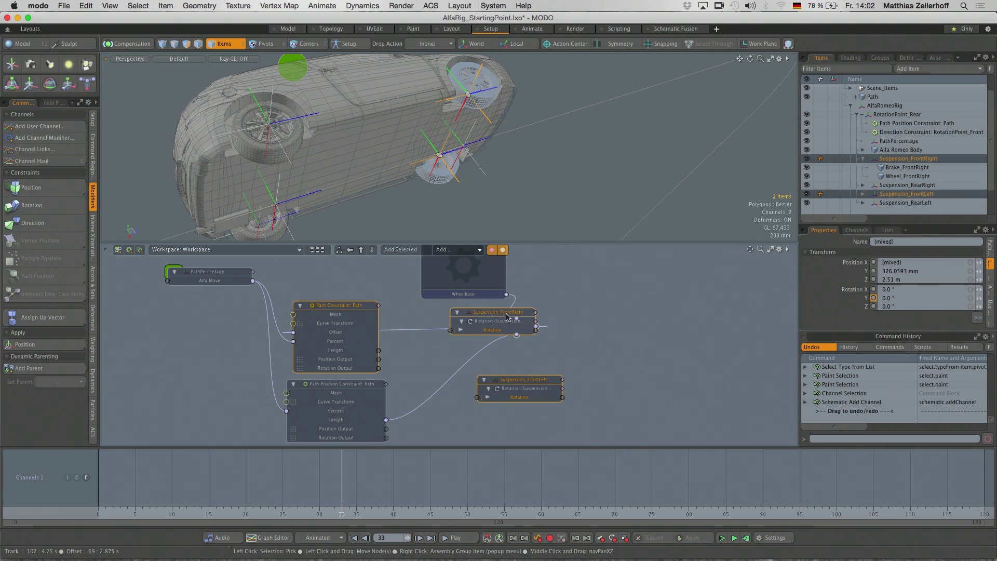
left_click_drag(501, 315, 533, 347)
left_click(591, 312)
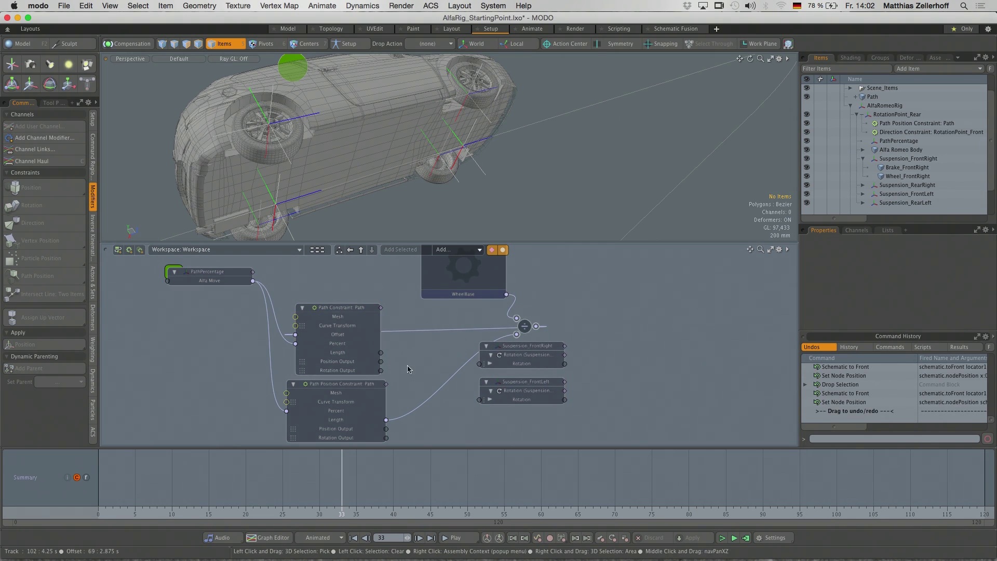
Try to link the Path Constraint's Rotation Output to Suspension_FrontRight's Rotation input
left_click(381, 372)
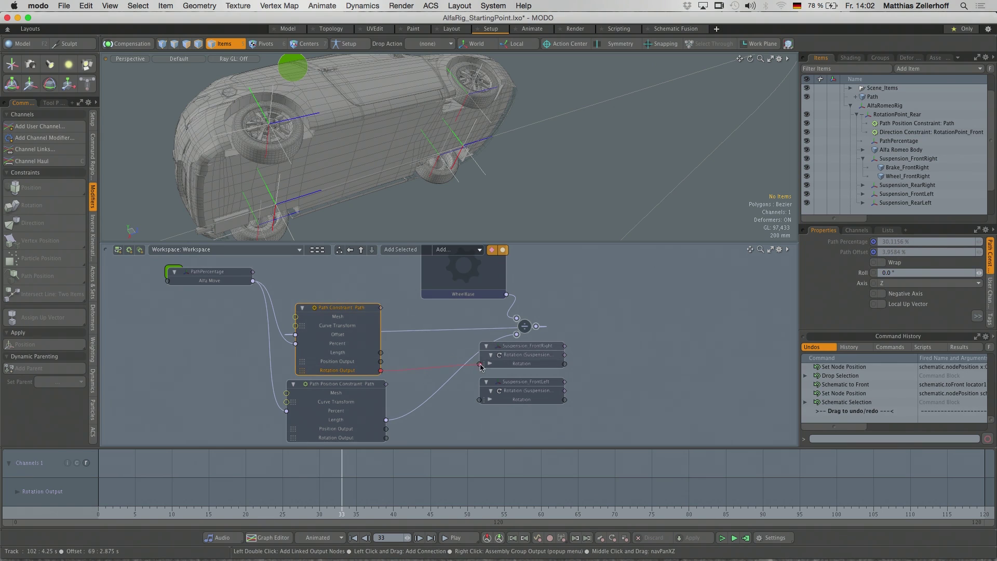
left_click_drag(481, 367, 384, 374)
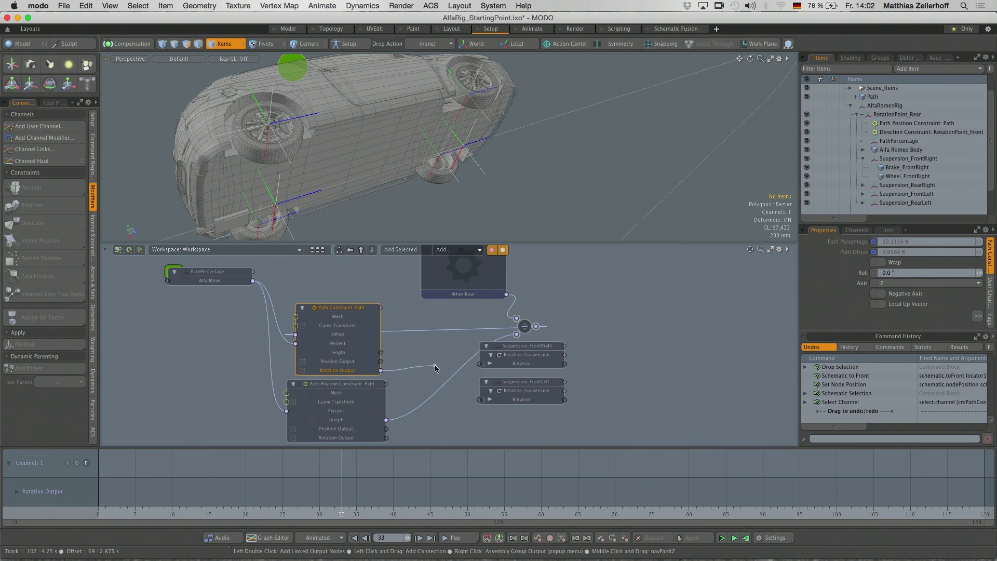
Show Suspension_FrontRight's full channel list in a taller view and locate the Locator's World Rotation channel
left_click(486, 363)
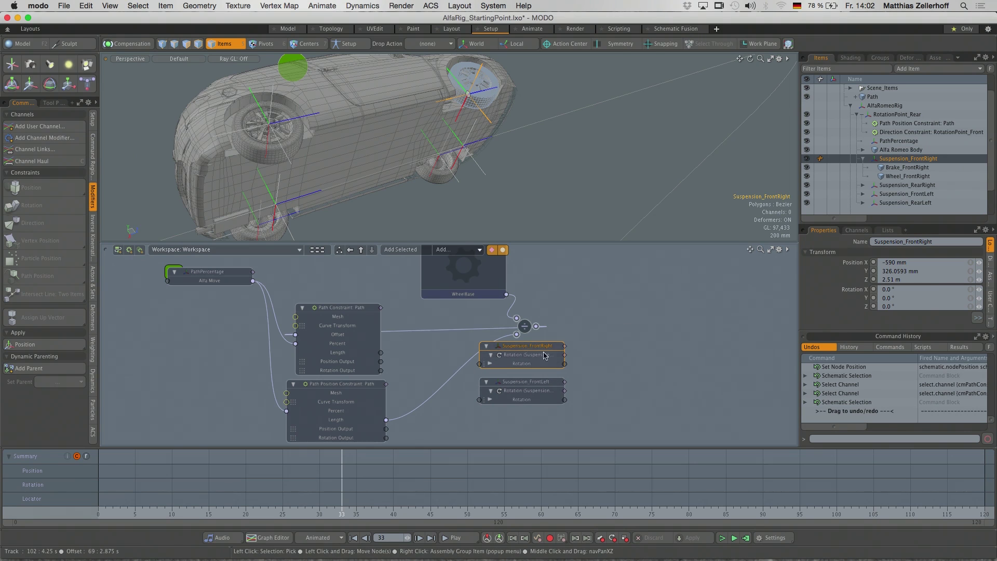
left_click(856, 230)
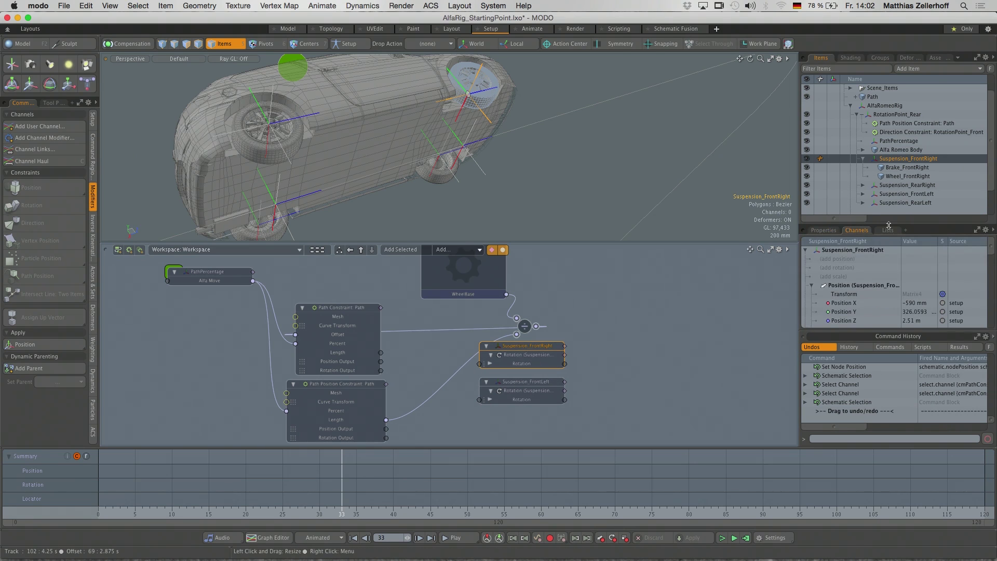
left_click_drag(888, 224, 888, 144)
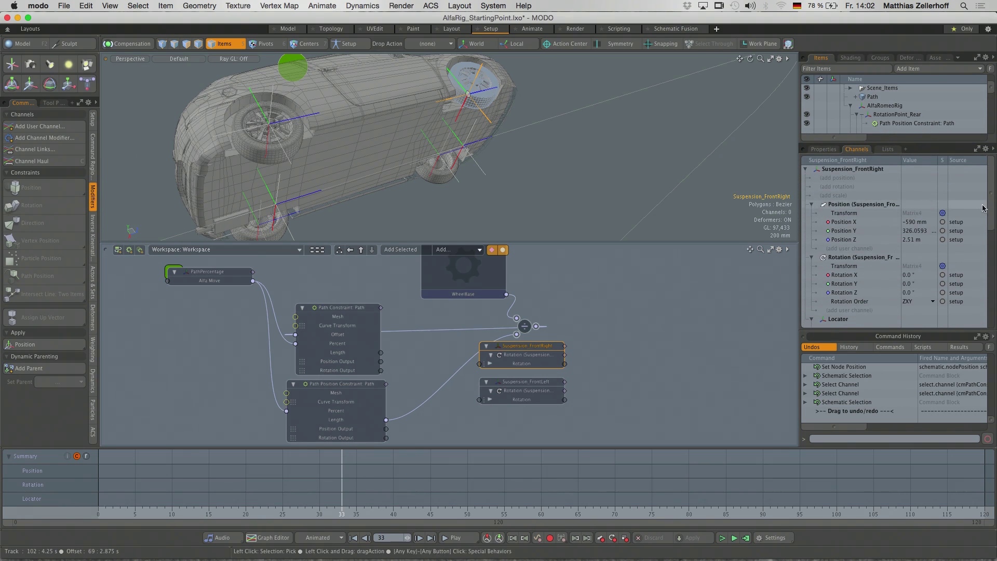
scroll(852, 277, "down", 5)
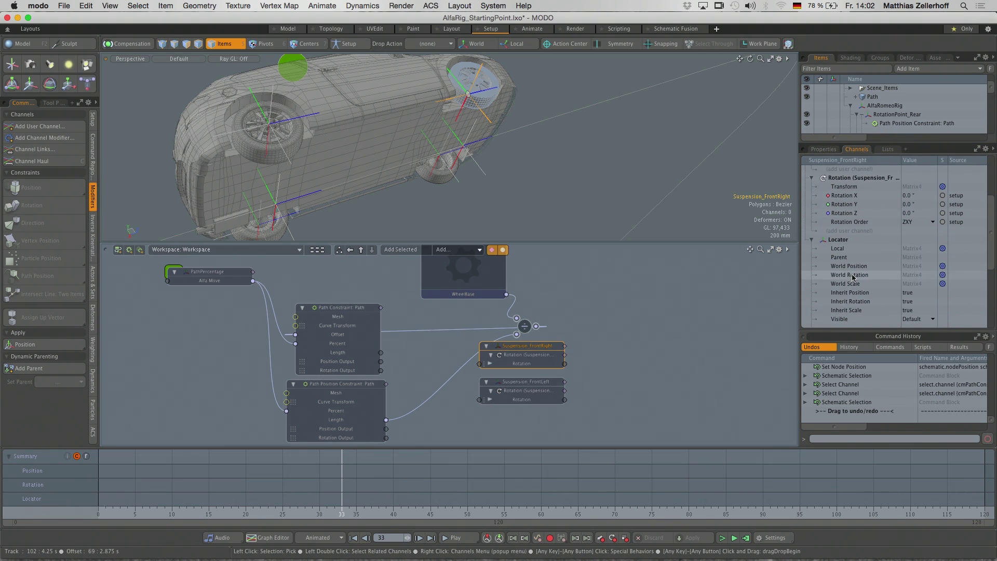
Add Suspension_FrontRight's World Rotation channel to the schematic
left_click(853, 276)
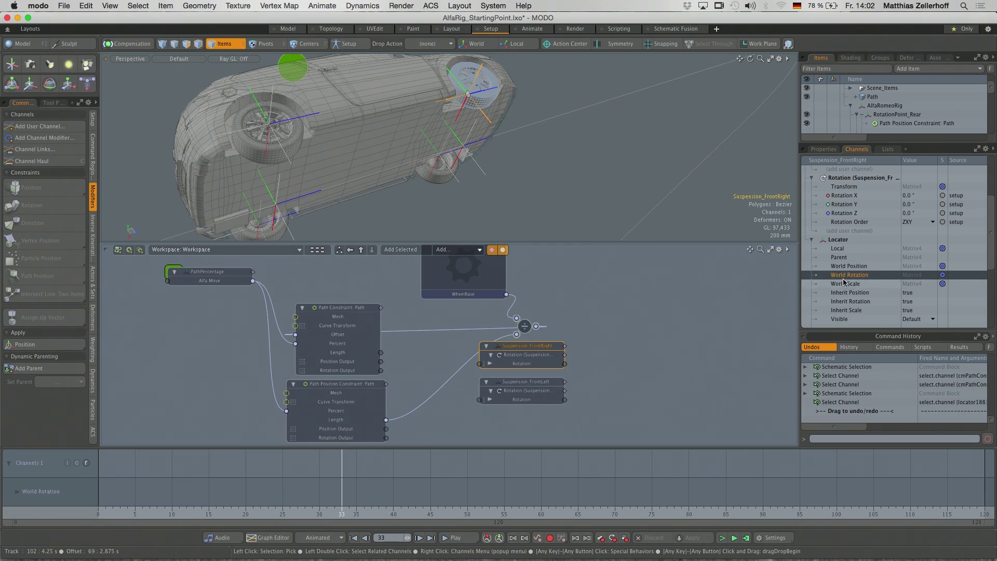
right_click(848, 278)
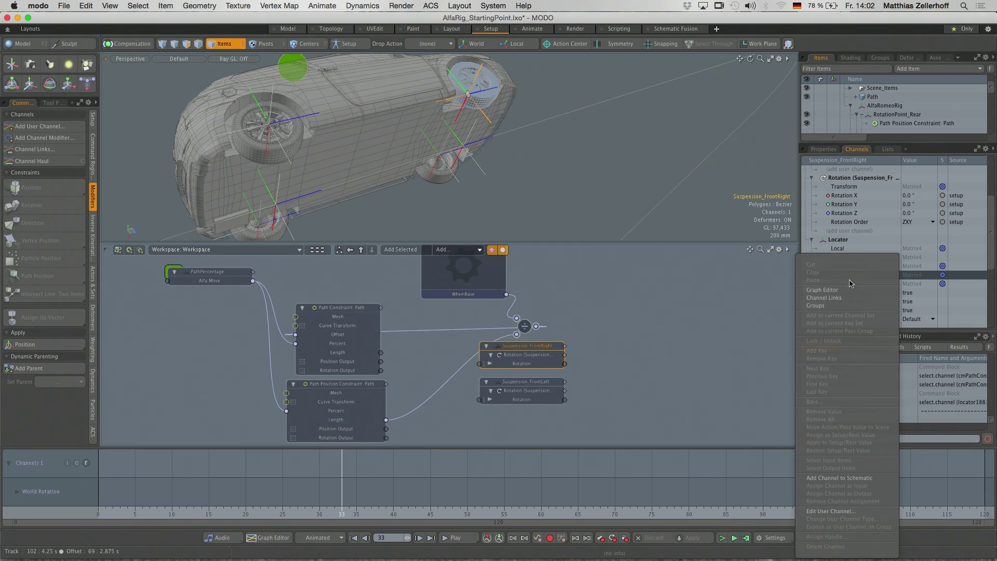
left_click(844, 478)
Add Suspension_FrontLeft's World Rotation channel to the schematic and move the two front suspension nodes apart
left_click_drag(991, 244, 986, 331)
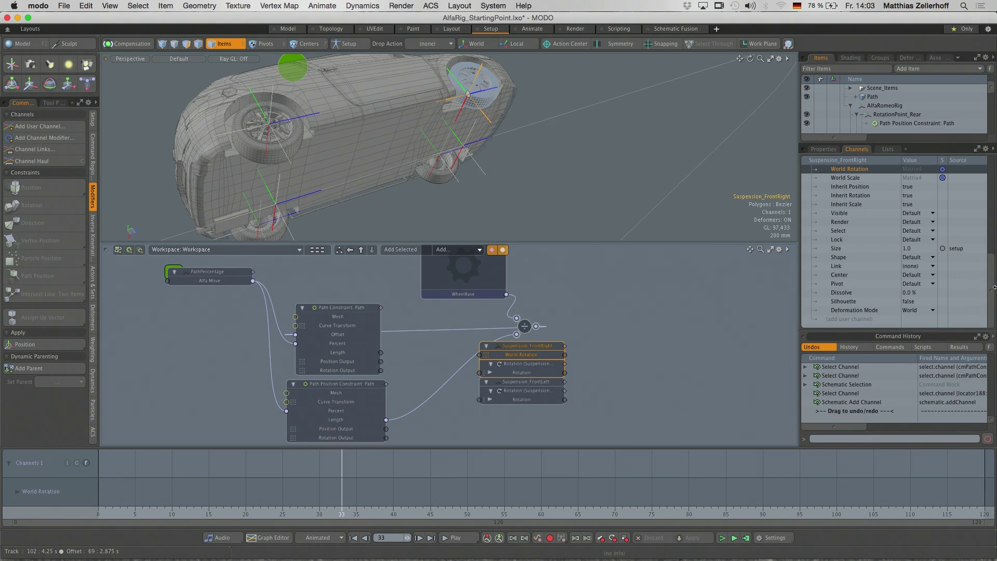
left_click_drag(992, 293, 992, 171)
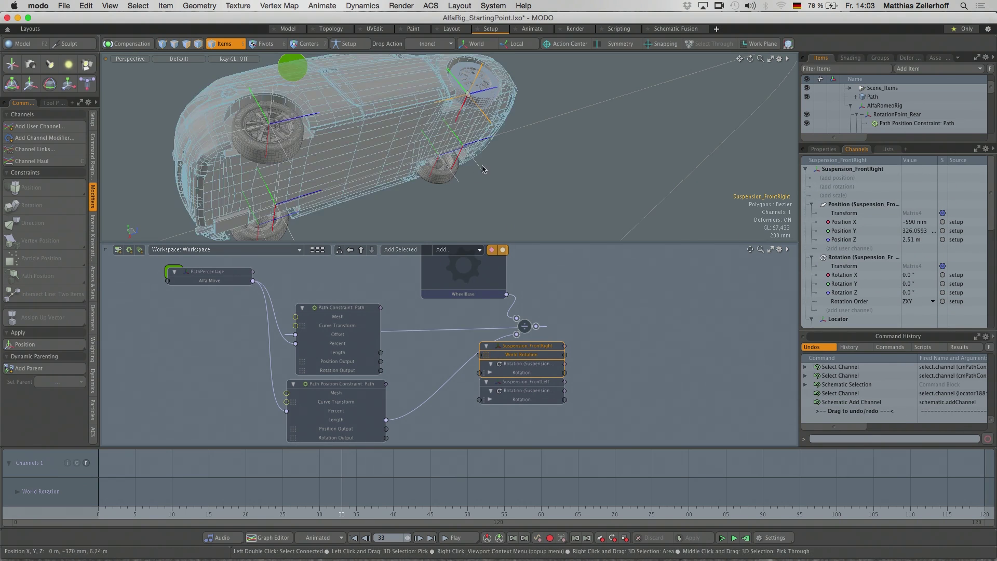
left_click(456, 181)
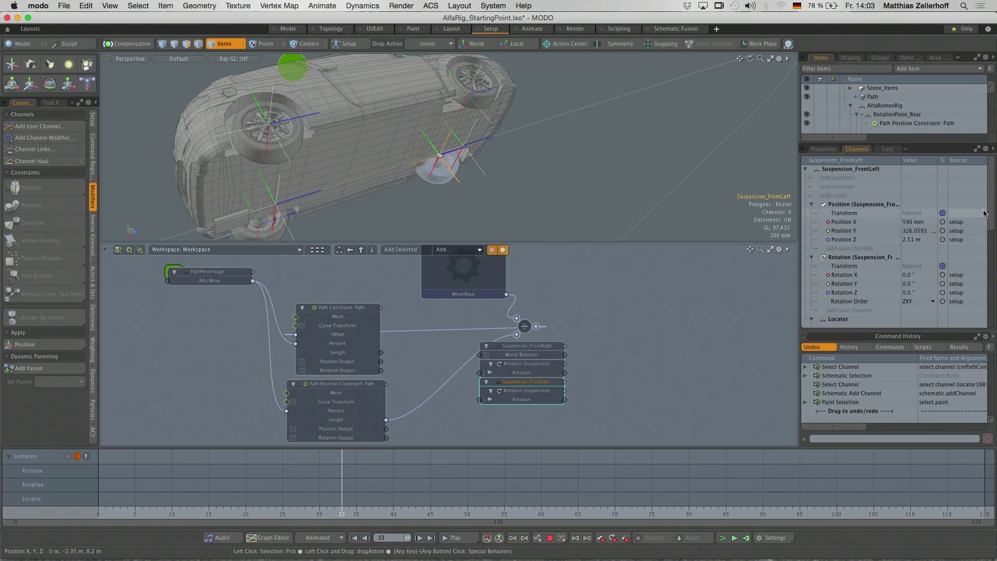
scroll(882, 233, "down", 5)
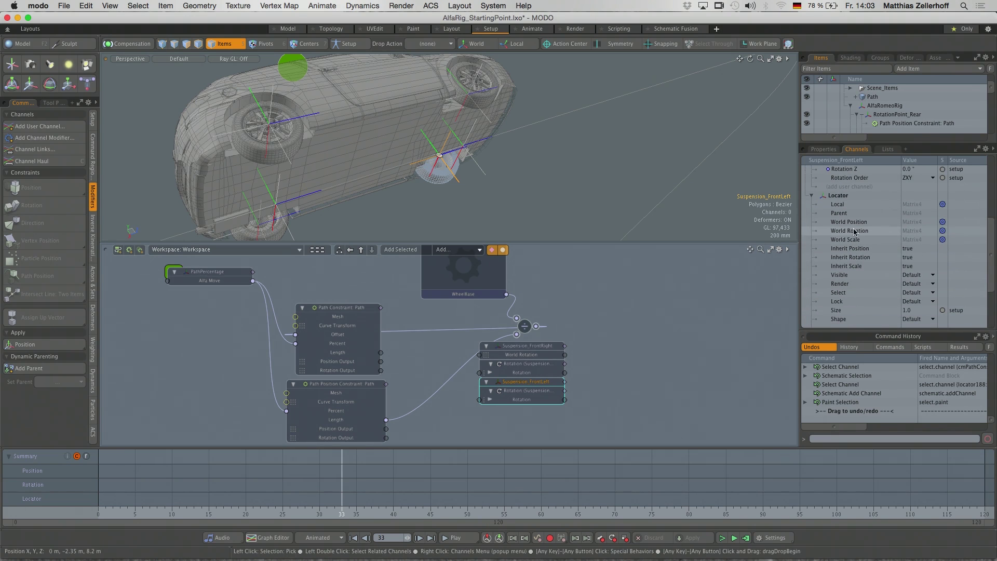
left_click(854, 231)
right_click(854, 232)
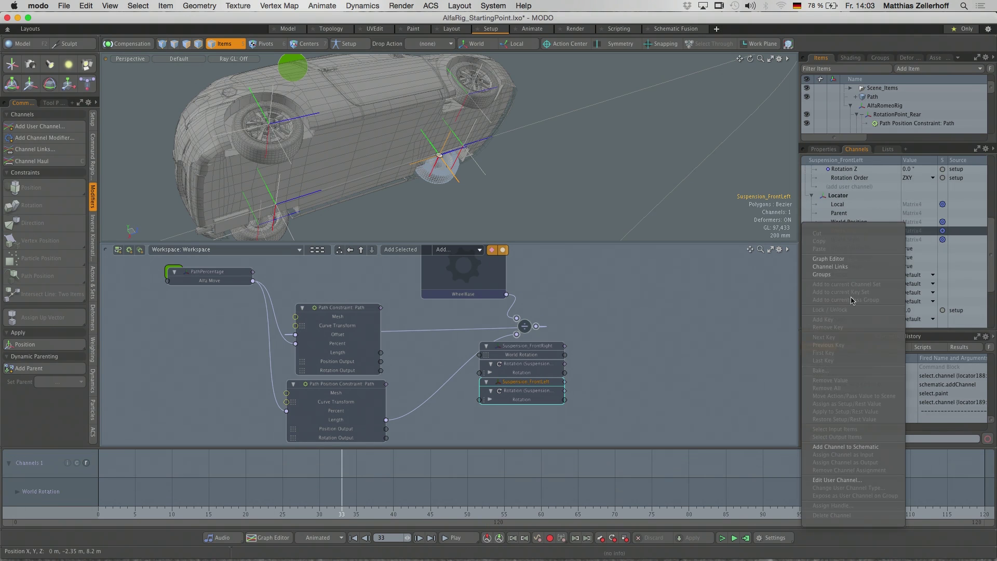
left_click(850, 446)
left_click_drag(528, 383, 525, 391)
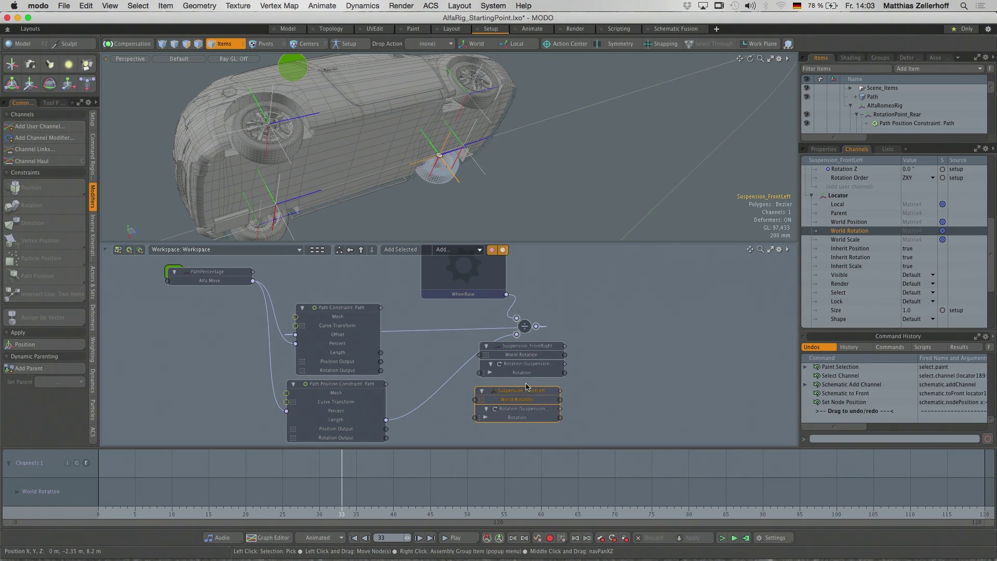
left_click_drag(527, 347, 554, 350)
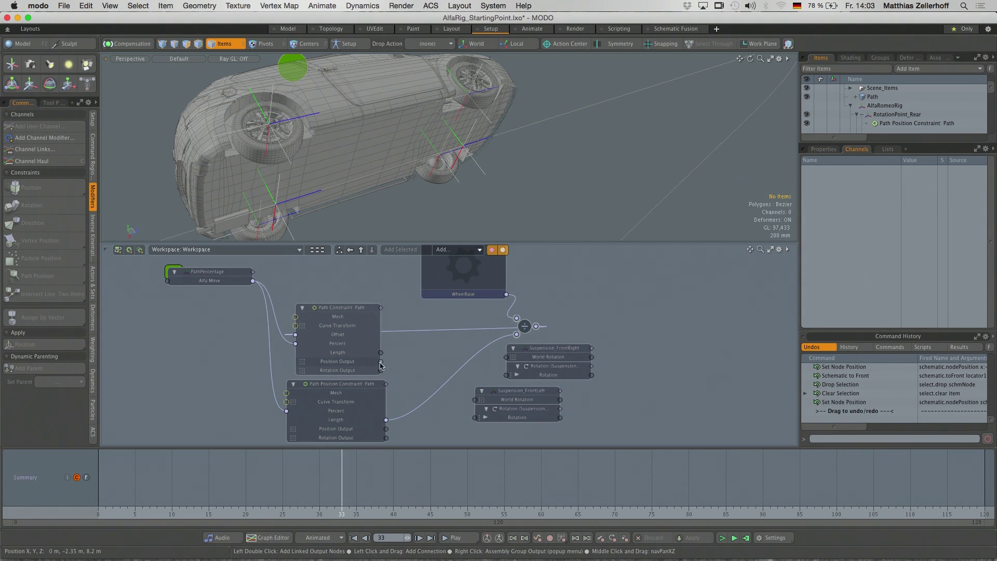
Link the Path Constraint's Rotation Output to the World Rotation inputs of Suspension_FrontRight and Suspension_FrontLeft
left_click(382, 371)
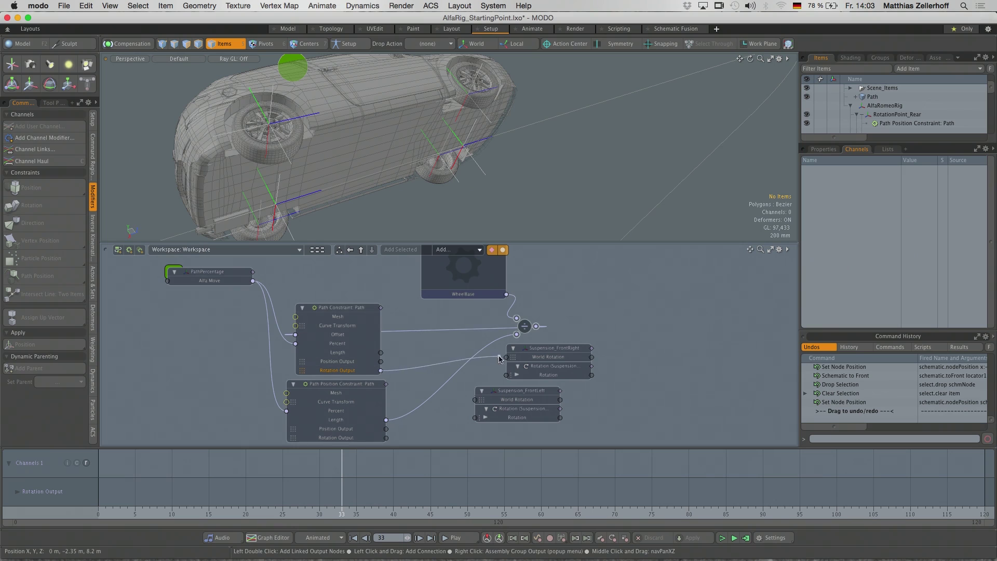
left_click_drag(507, 360, 506, 358)
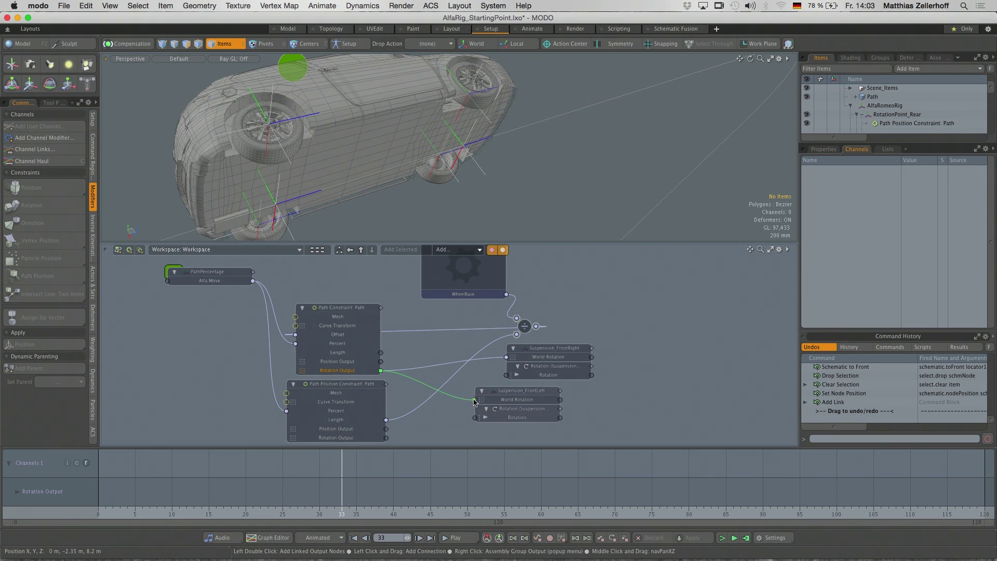
left_click_drag(475, 401, 475, 399)
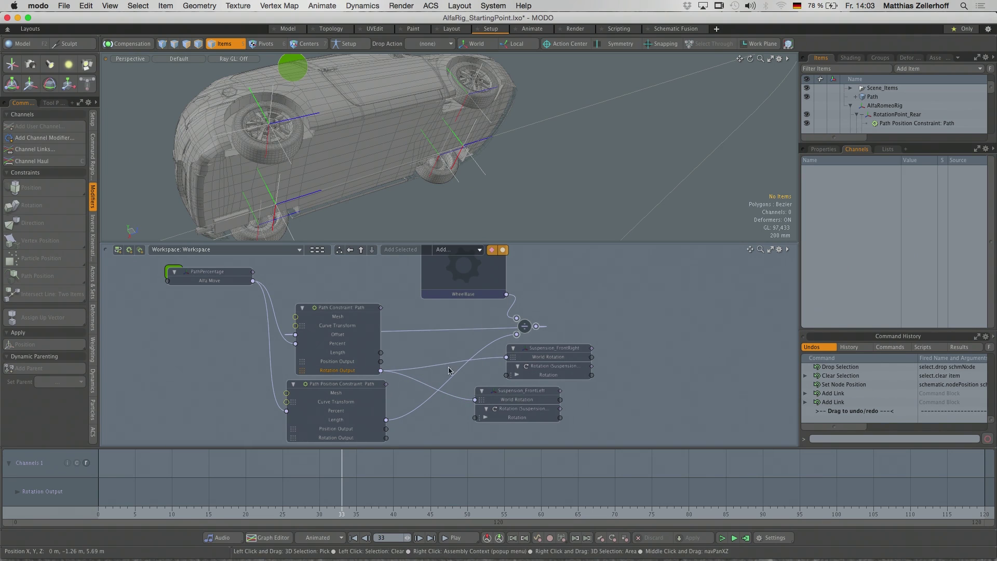
Scrub the timeline to frame 53 and examine how the car and its front wheels follow the path
left_click_drag(496, 176, 466, 134, "alt")
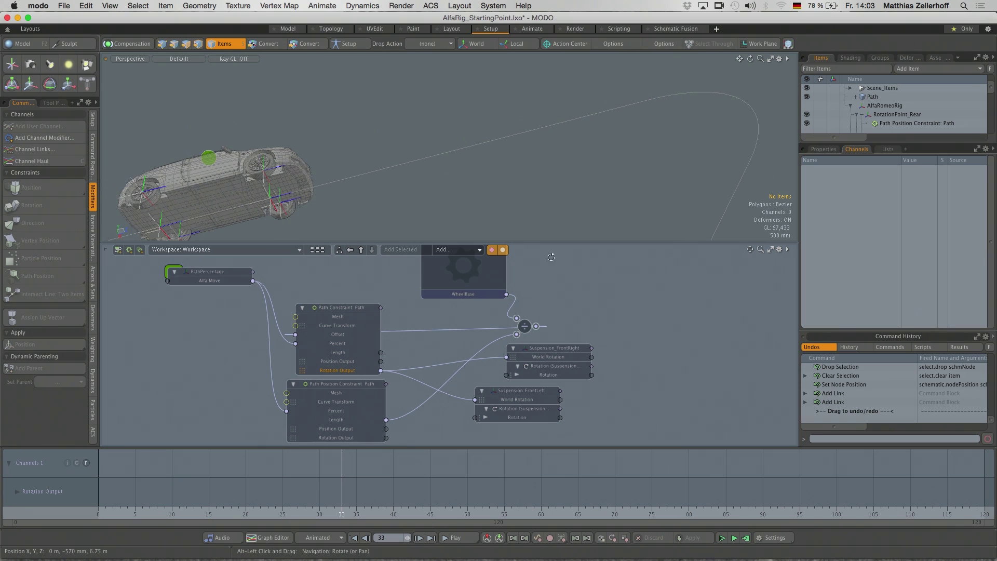
left_click_drag(341, 514, 489, 514)
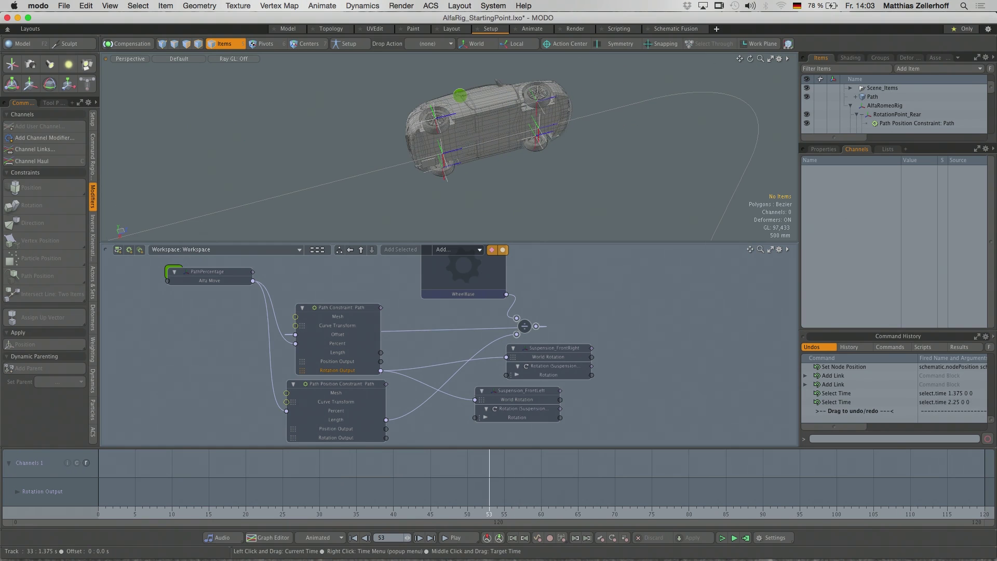
mouse_move(556, 378)
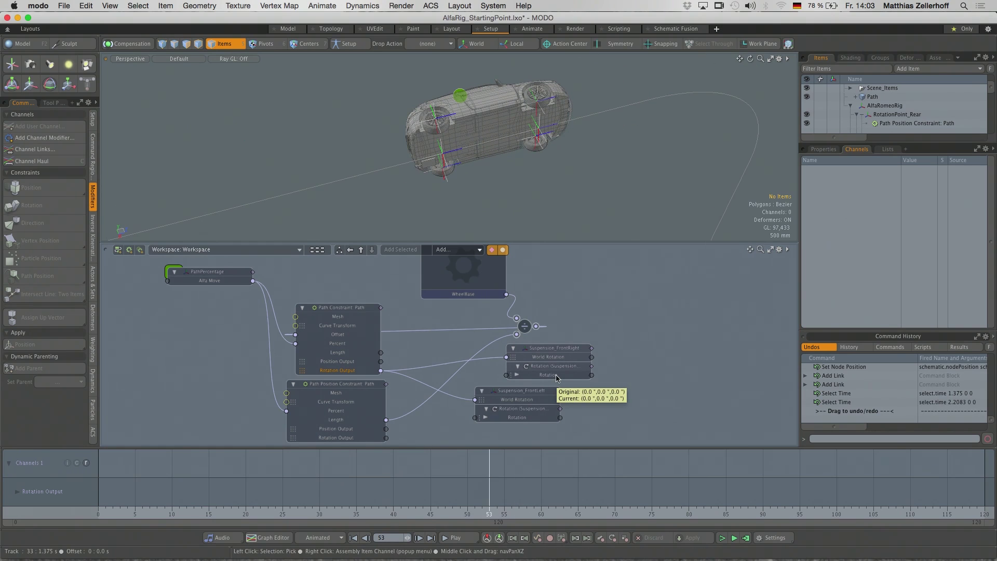
left_click_drag(521, 82, 493, 115, "alt")
scroll(525, 95, "up", 4)
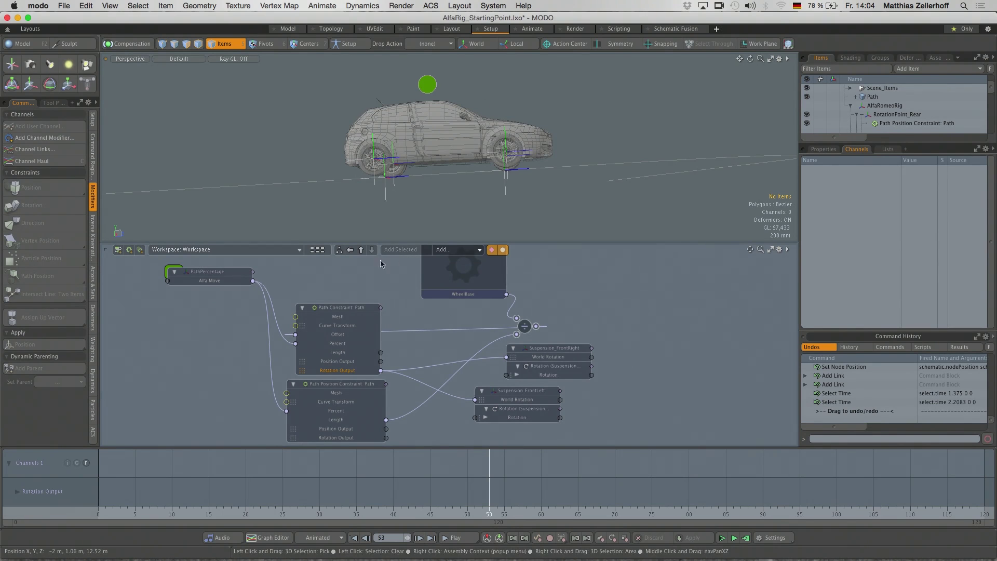
Create a schematic sub-assembly named WheelRotation and open it, placing its Assembly Inputs node apart from the outputs
left_click(319, 249)
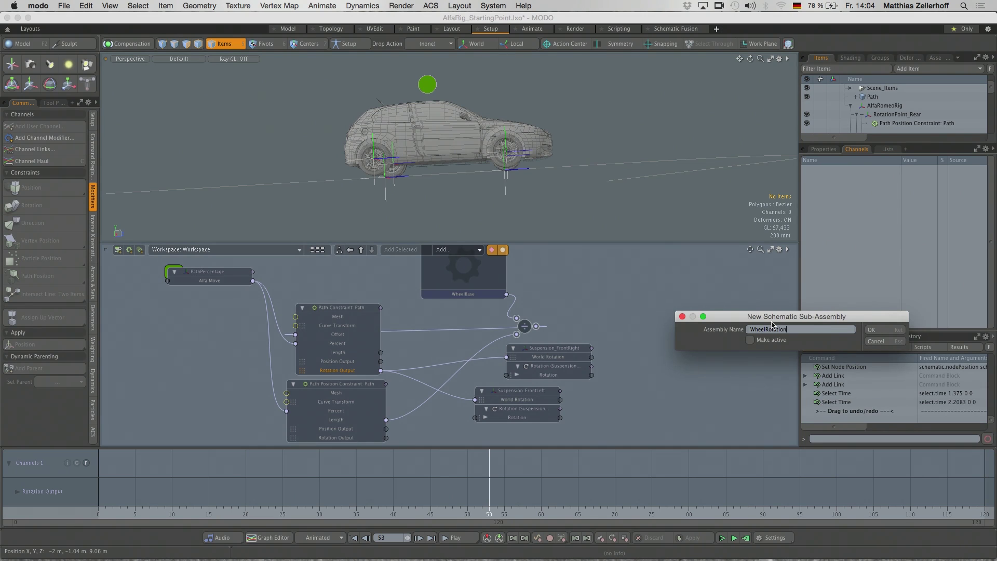
left_click(876, 329)
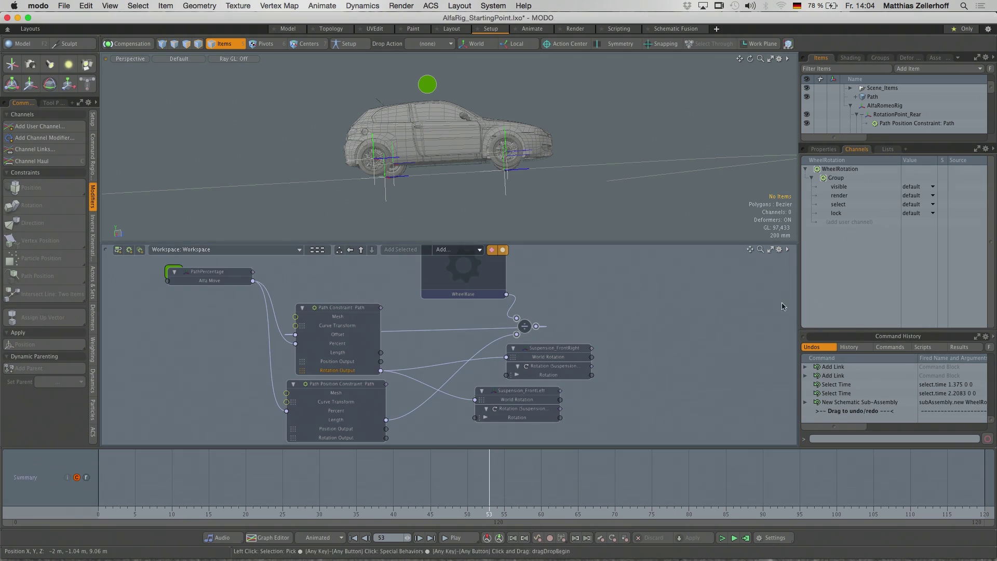
left_click_drag(363, 326, 201, 295)
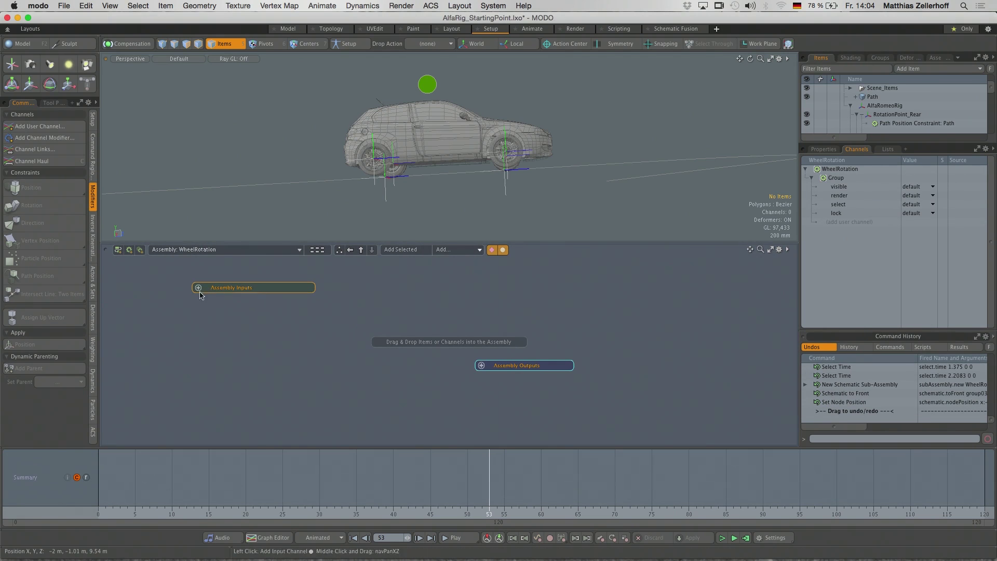
Add two float user channels, PathLength and Percentage, to the WheelRotation assembly's inputs
left_click(199, 288)
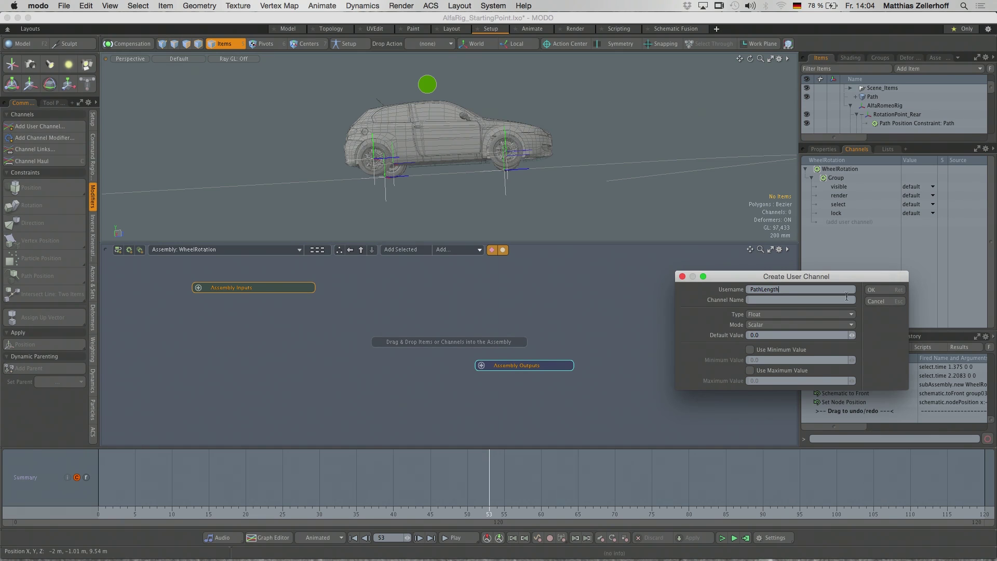
left_click(872, 290)
double_click(223, 288)
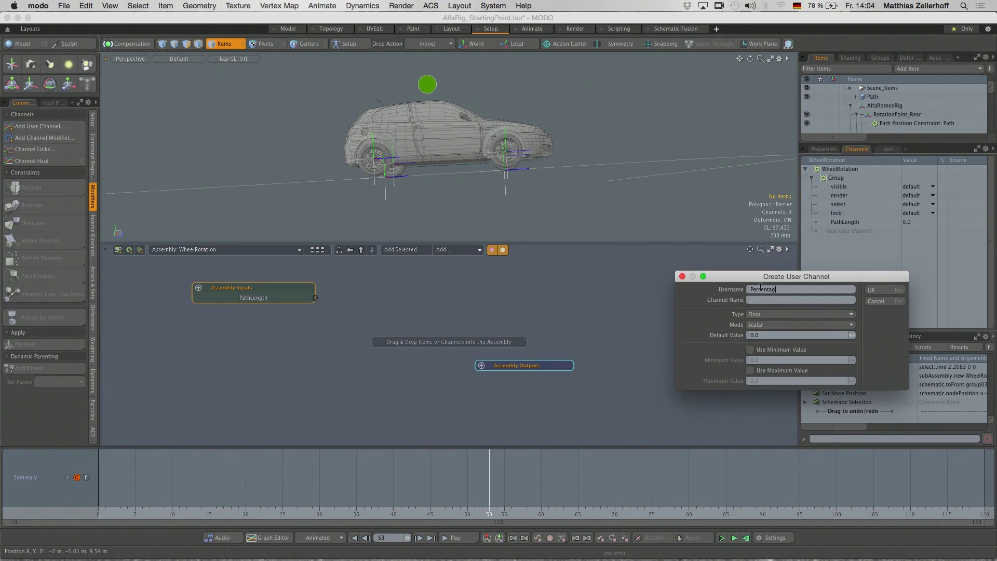
key("Return")
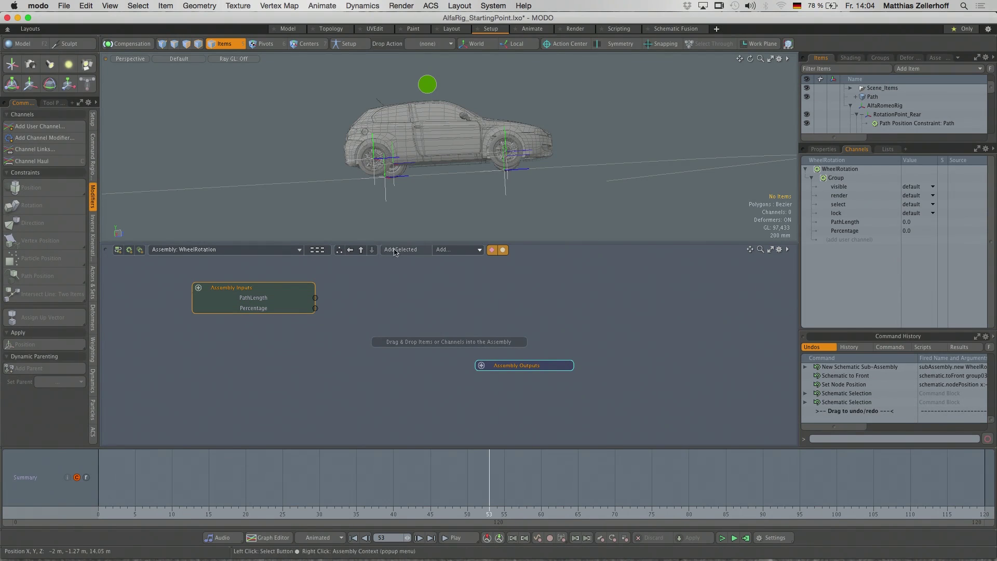
Back in the workspace, set the WheelRotation node aside and feed its PathLength from the Path Position Constraint's Length and its Percentage from Alfa Move
left_click(361, 250)
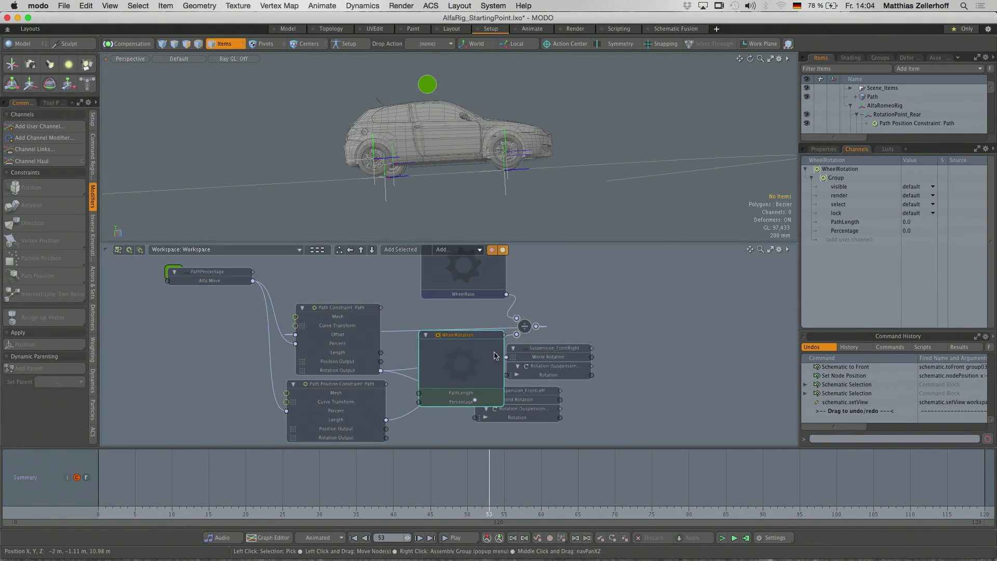
left_click_drag(459, 338, 660, 273)
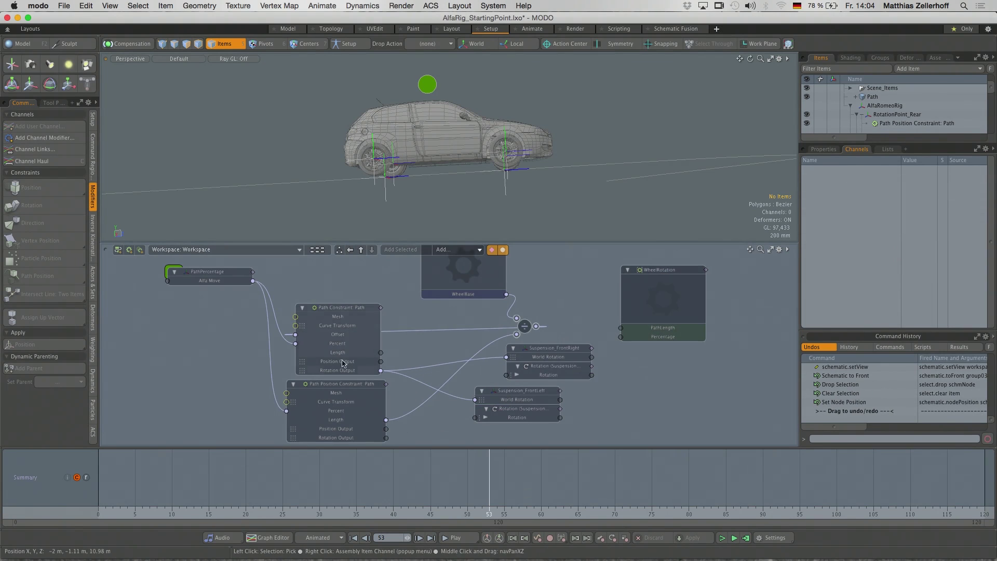
left_click_drag(387, 421, 620, 327)
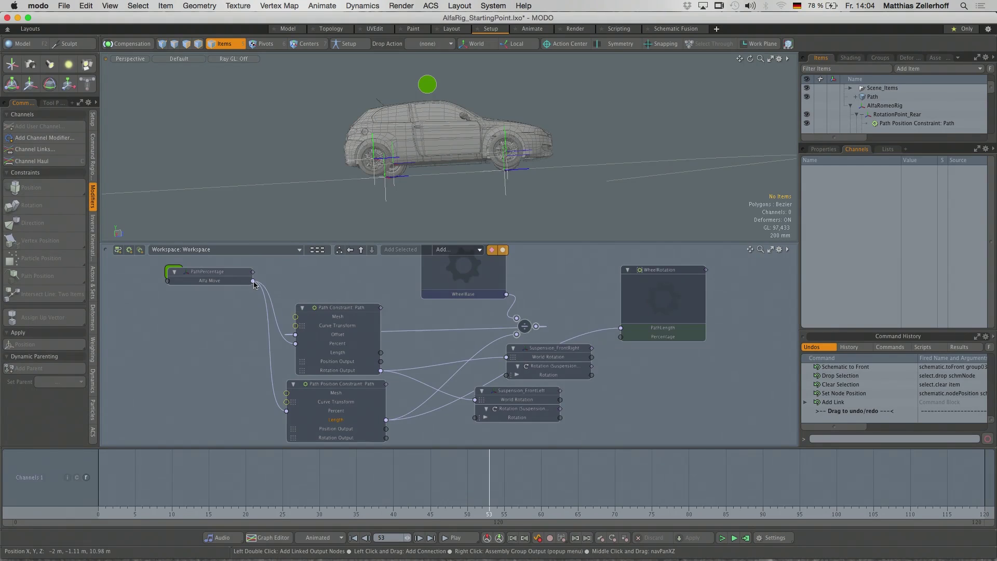
left_click_drag(253, 281, 621, 338)
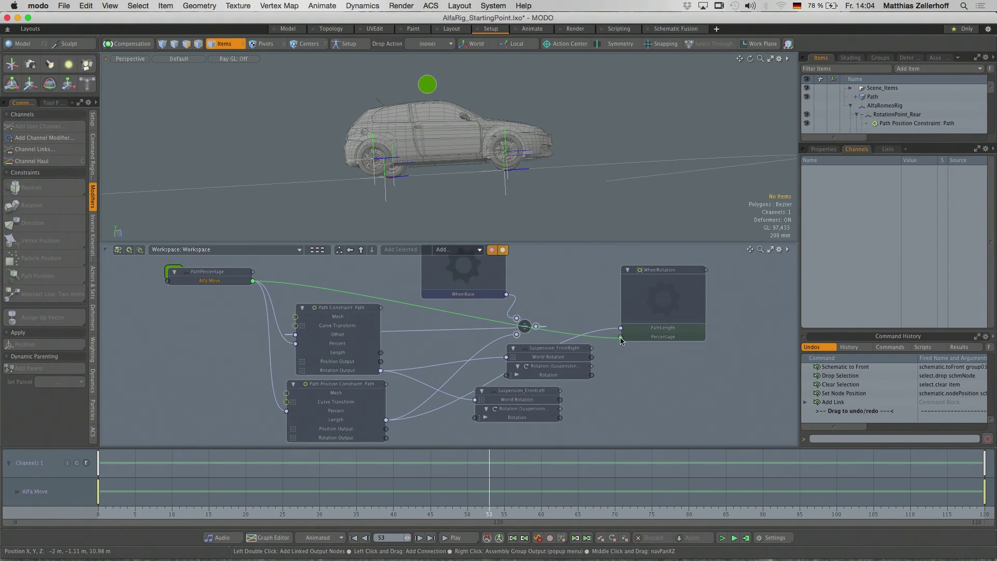
Open the WheelRotation assembly, bring the car's wheels into close view, and shift the Assembly Inputs node slightly outward
double_click(659, 307)
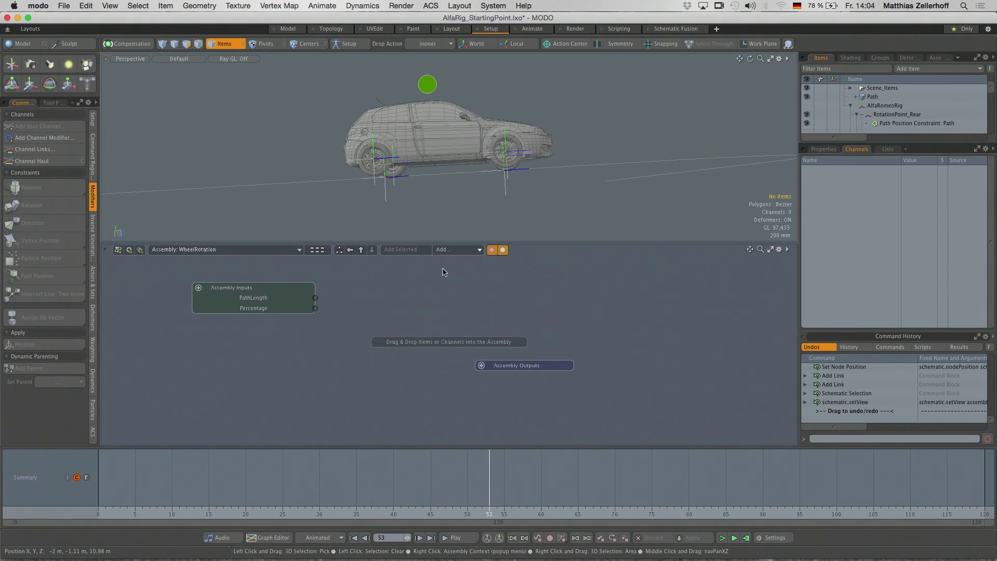
key("alt")
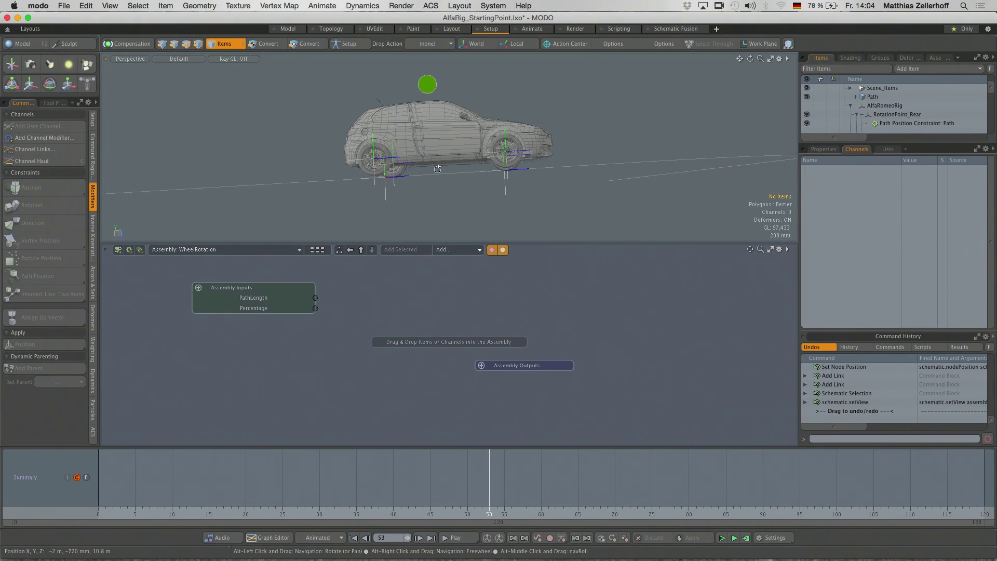
left_click_drag(437, 169, 458, 164, "alt")
scroll(458, 164, "up", 5)
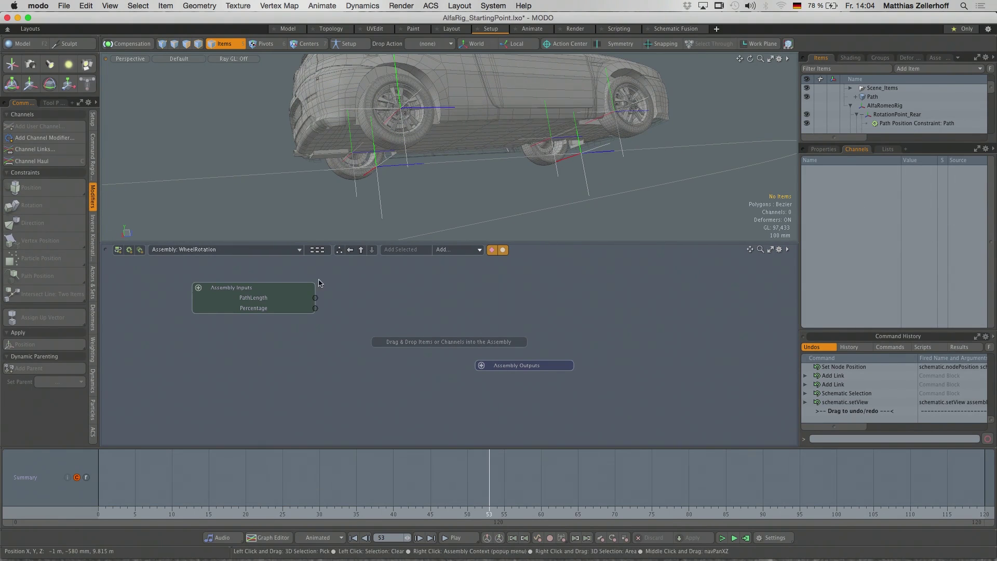
left_click_drag(287, 289, 276, 281)
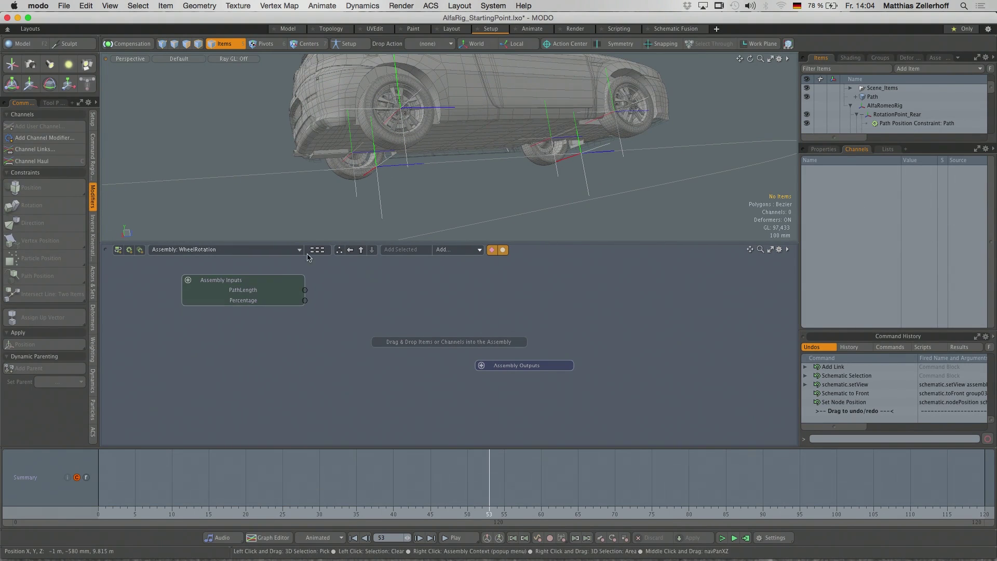
Add Suspension_RearRight's Position Y channel to the WheelRotation assembly and place its node below Assembly Inputs
left_click(407, 159)
left_click_drag(410, 158, 446, 156, "alt")
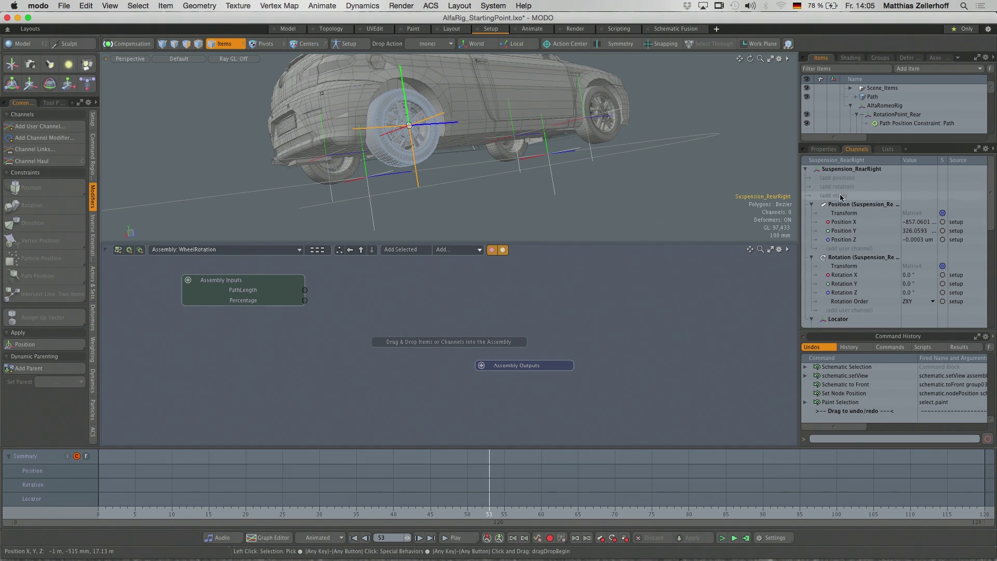
left_click(839, 234)
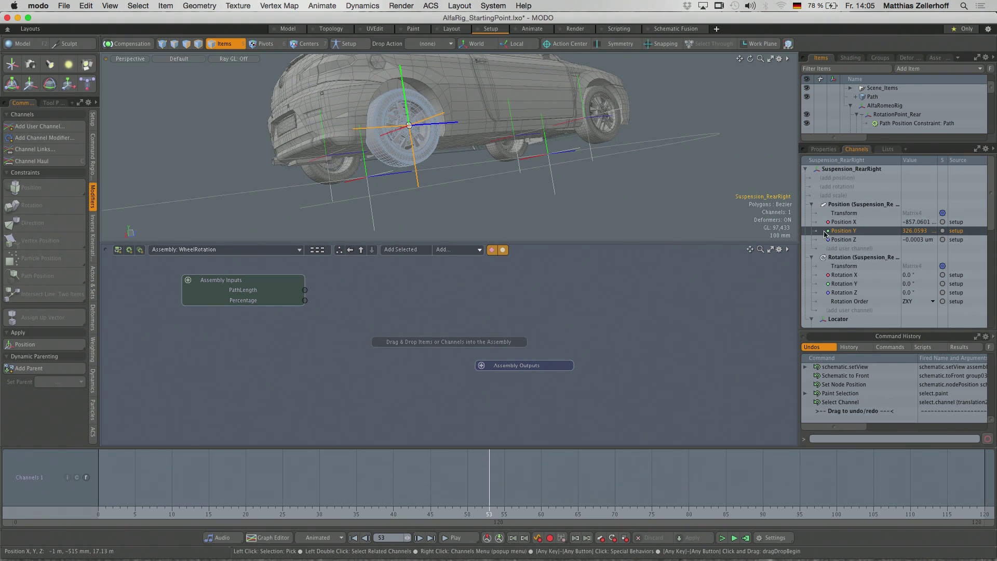
right_click(836, 234)
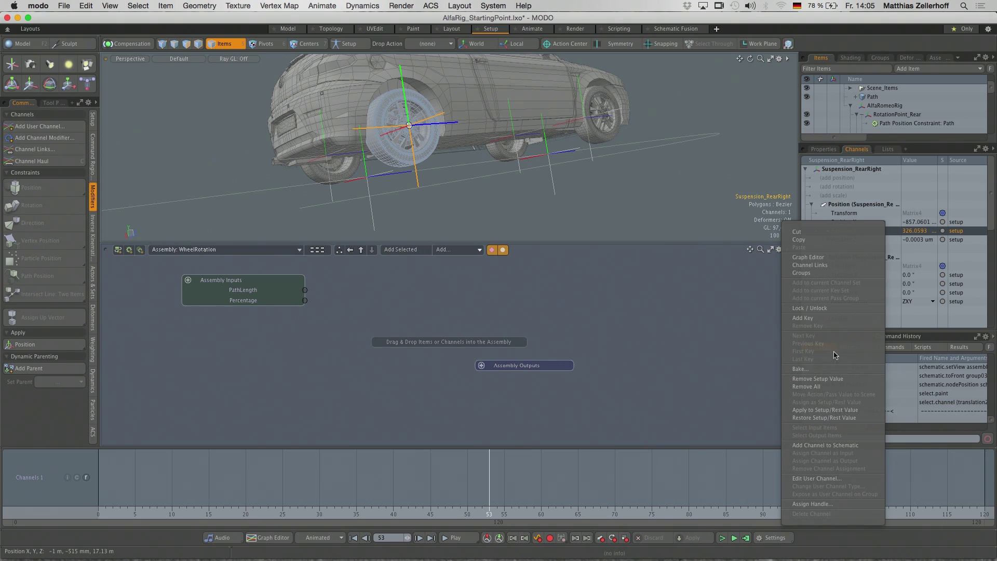
left_click(819, 445)
left_click_drag(457, 307, 322, 358)
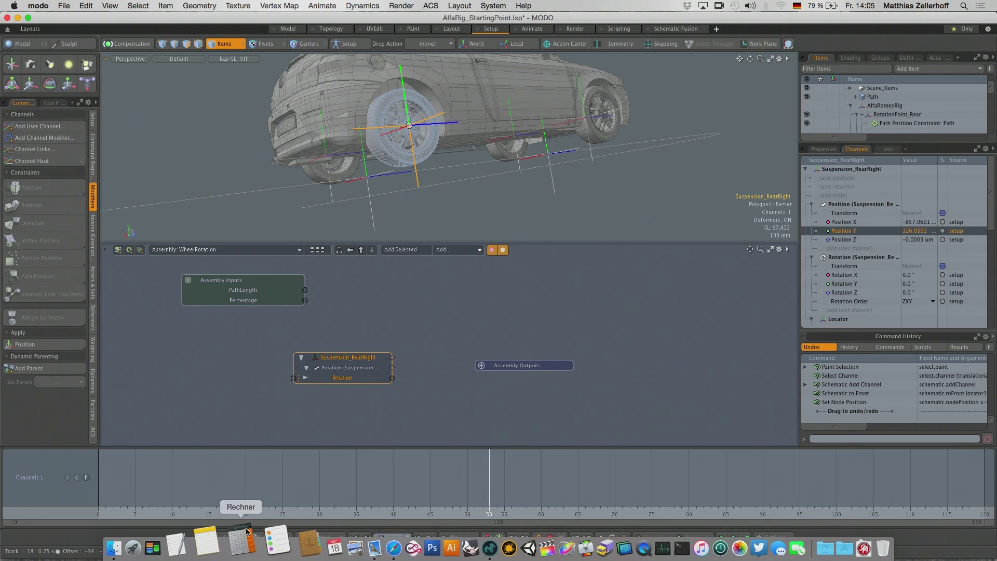
Switch to the Calculator (Rechner) and compute 2 × π for the wheel circumference factor
left_click(247, 530)
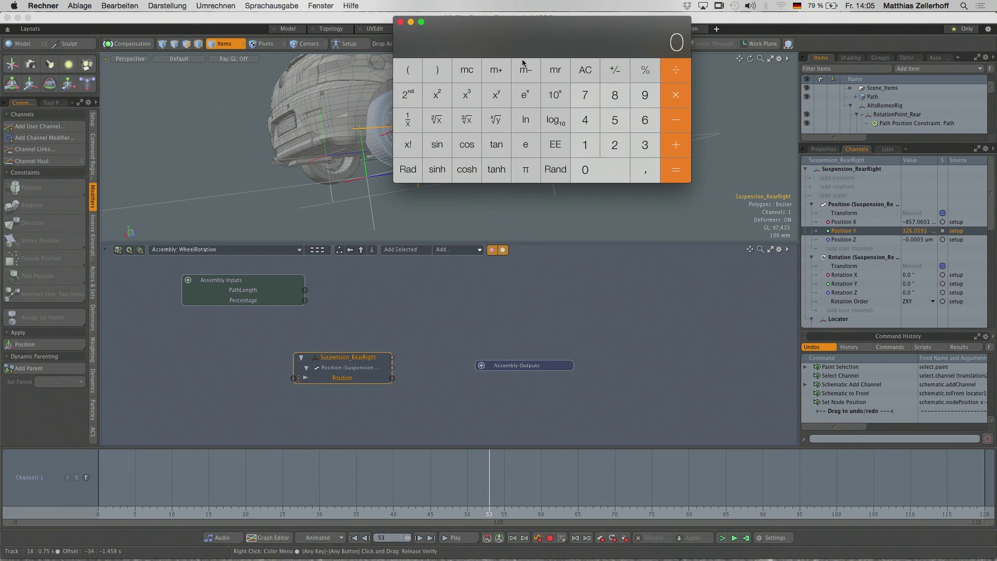
left_click_drag(522, 60, 616, 117)
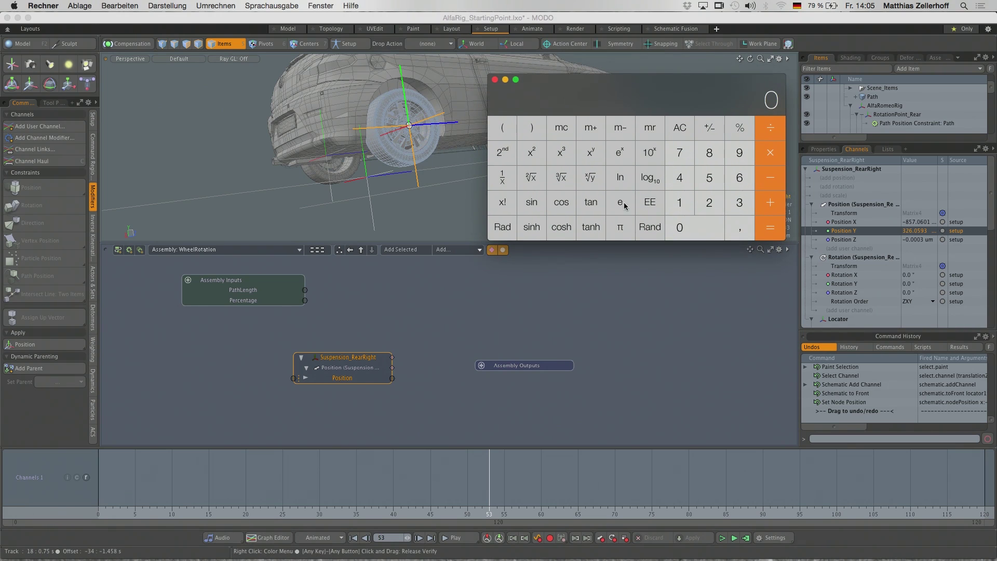
left_click(708, 205)
left_click(770, 153)
left_click(621, 227)
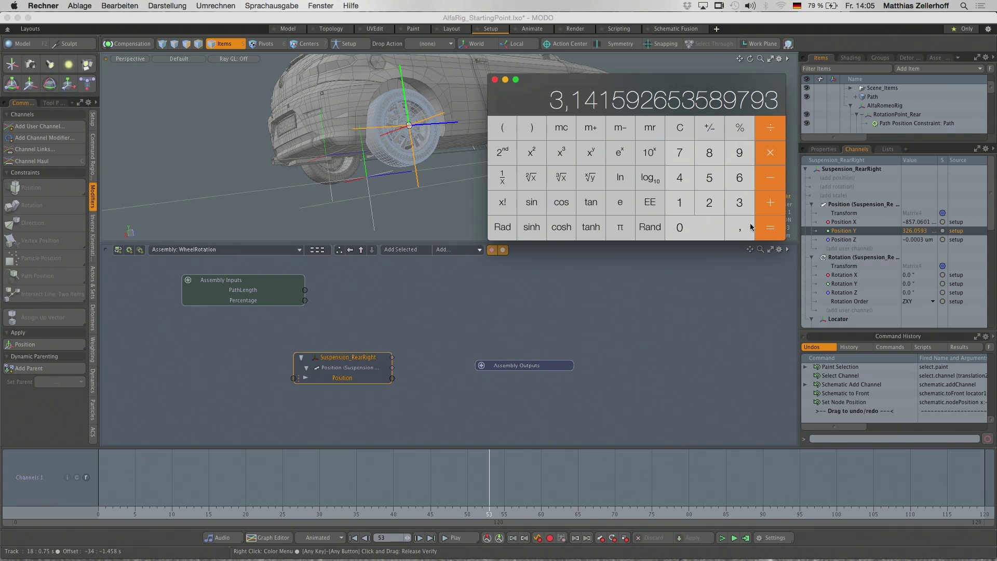
left_click(770, 230)
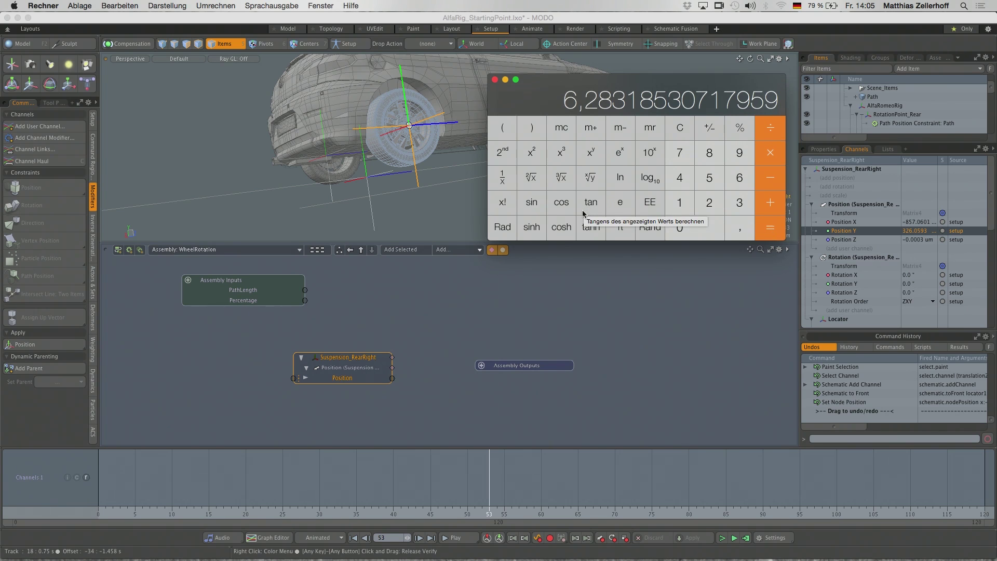
Back in MODO, add a Basic Math: Multiply modifier beside the Assembly Inputs node and set its Value B to 6.2832
left_click(444, 332)
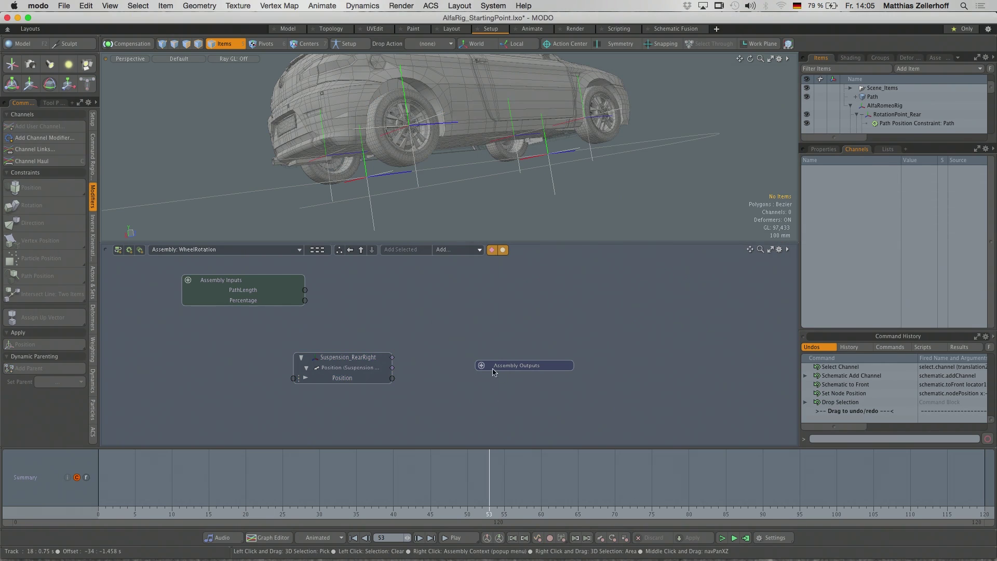
left_click(459, 251)
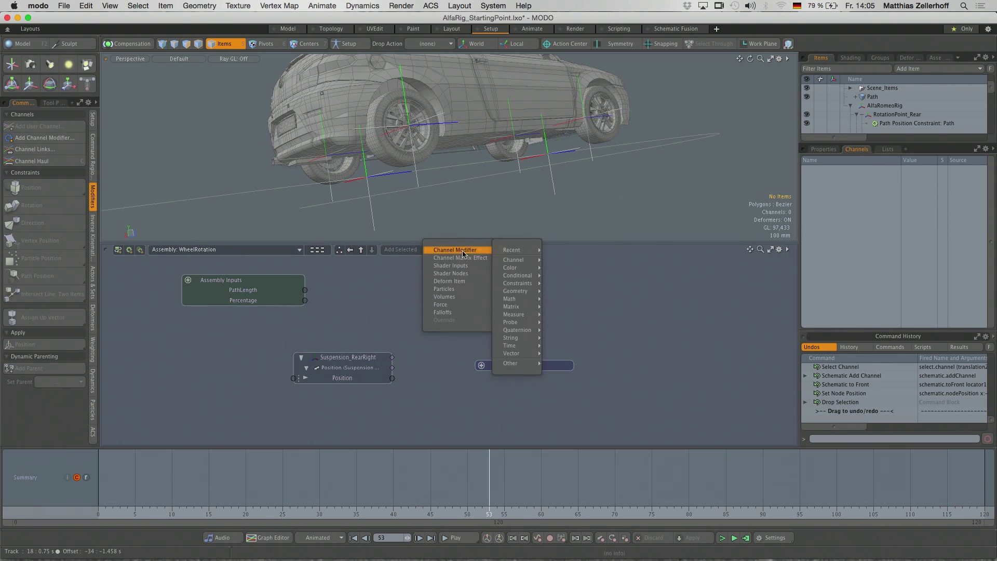
mouse_move(520, 298)
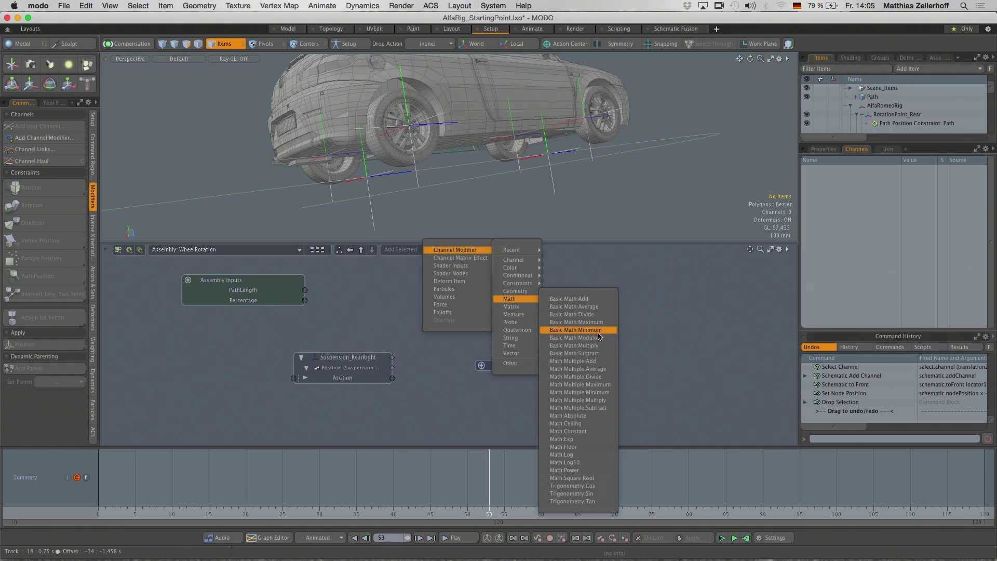
left_click(597, 346)
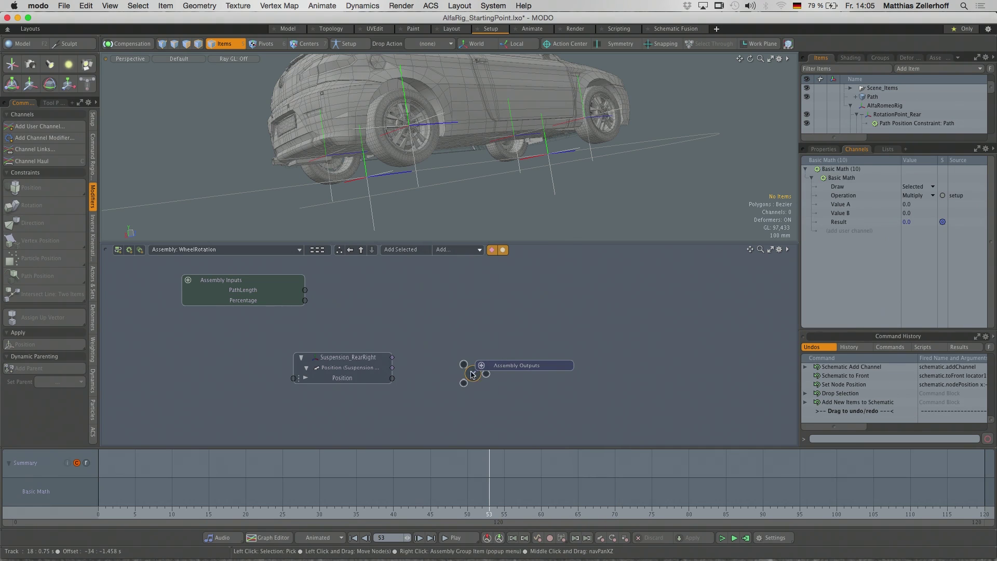
left_click_drag(464, 367, 429, 306)
left_click(908, 213)
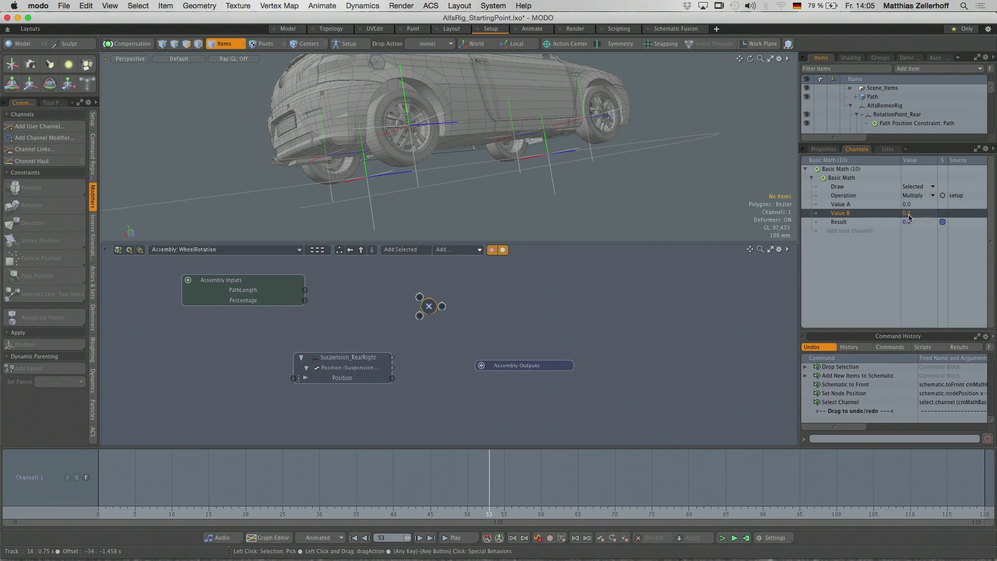
left_click(908, 213)
key("Return")
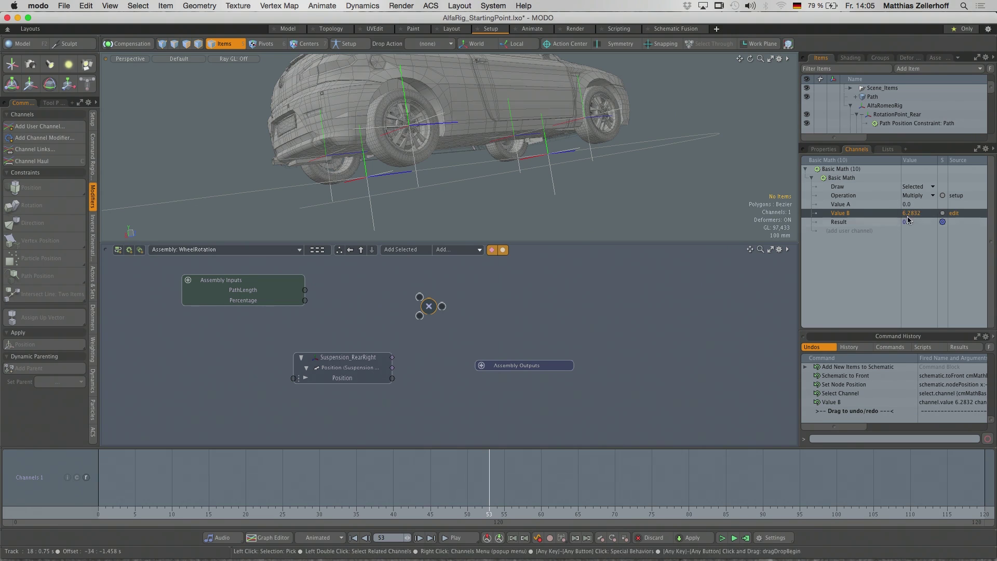
Feed Suspension_RearRight's Position channel into the Multiply node's Value A and set the node slightly above the suspension node
left_click(912, 204)
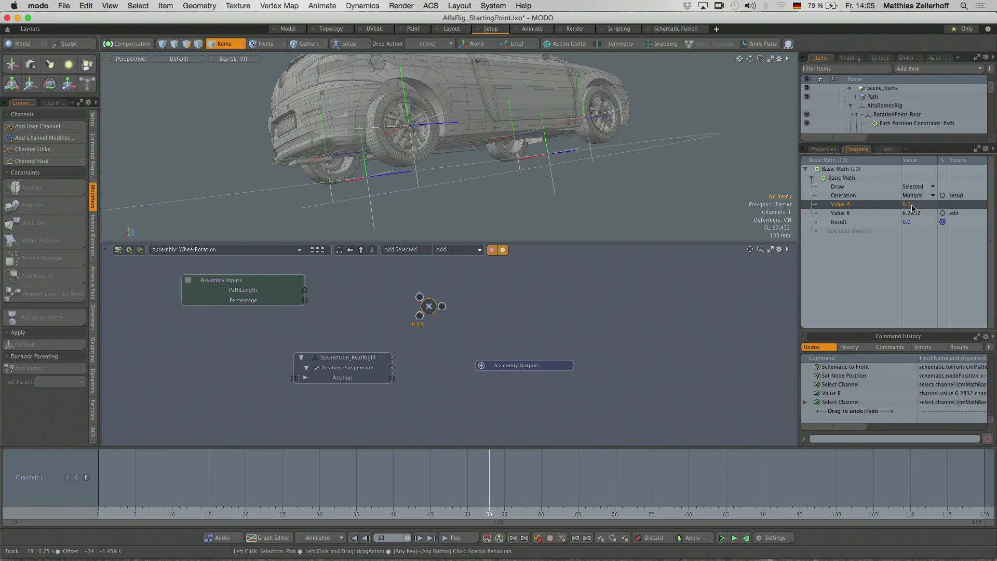
left_click_drag(364, 367, 419, 317)
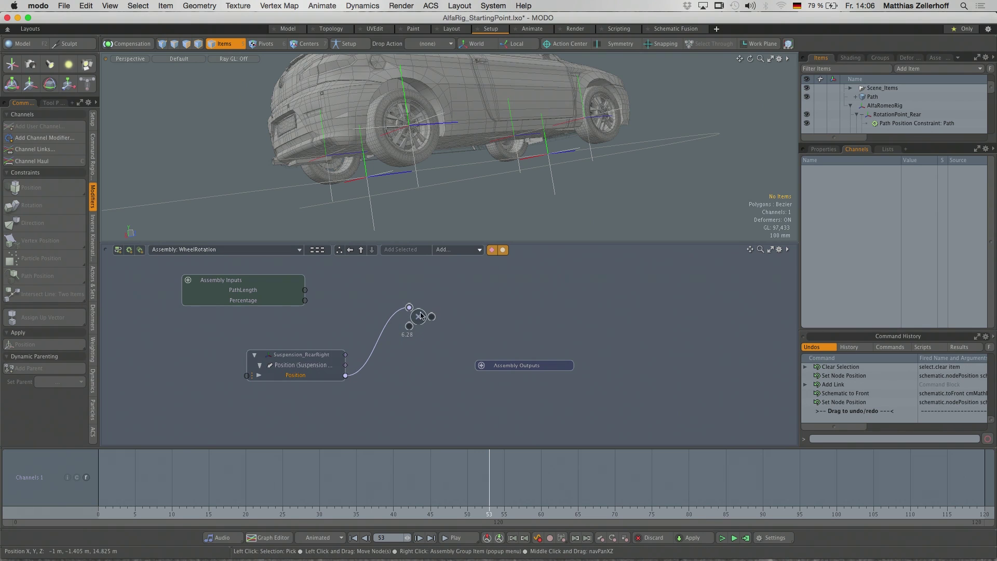
left_click_drag(420, 315, 413, 328)
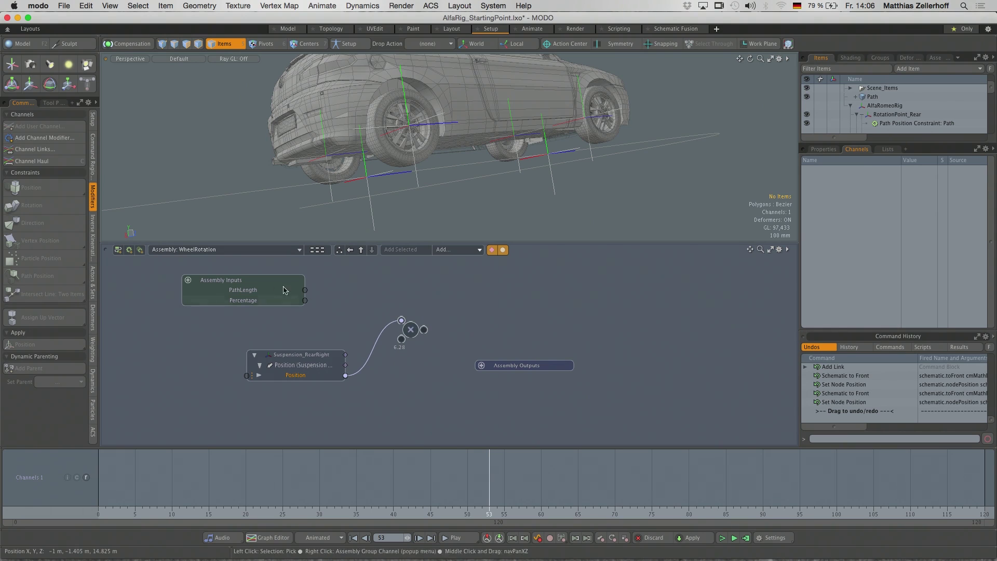
Add a Basic Math: Divide modifier that divides PathLength (Value A) by the Multiply node's result (Value B)
left_click(459, 251)
mouse_move(471, 251)
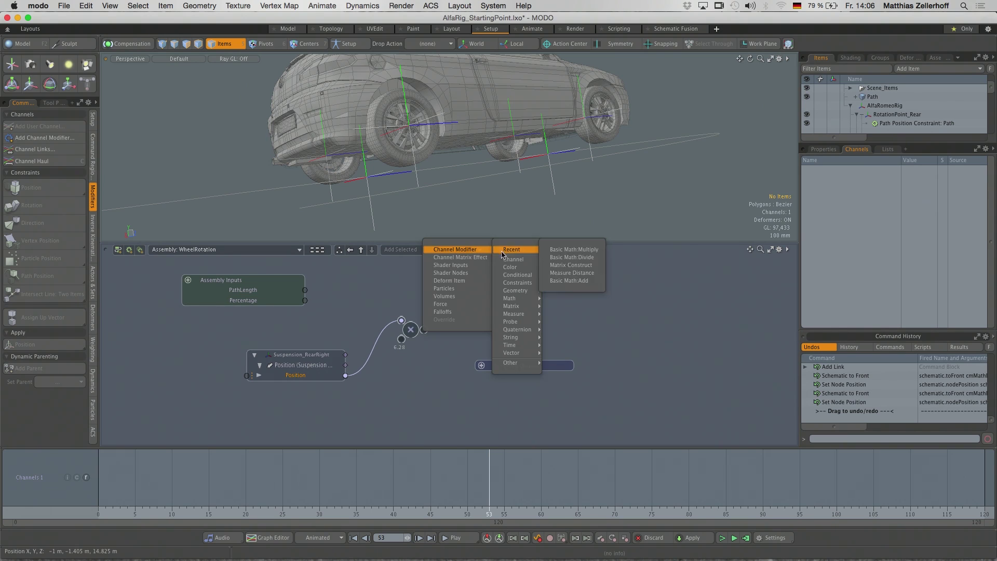
mouse_move(519, 283)
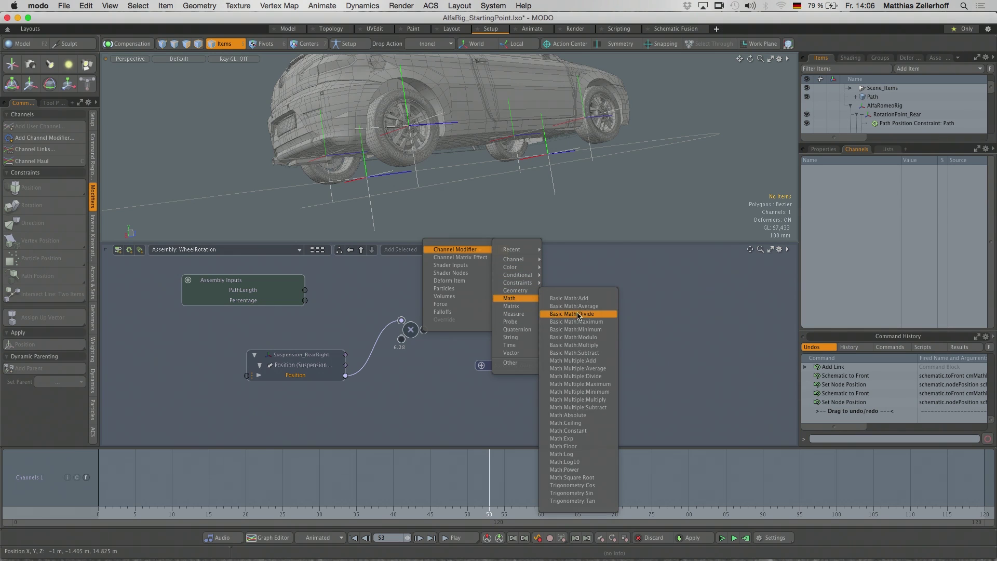
left_click(572, 313)
left_click_drag(511, 390, 455, 294)
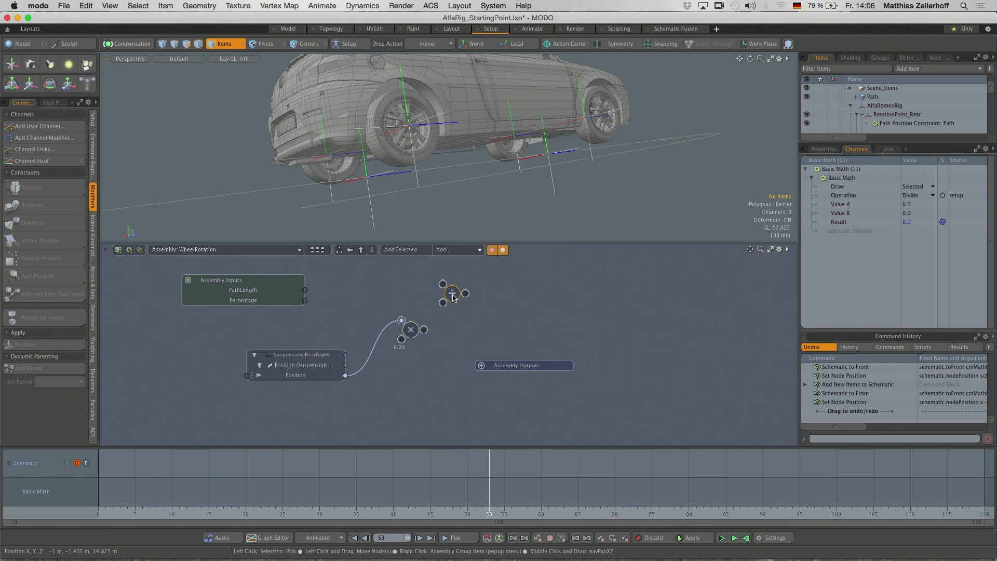
left_click_drag(304, 290, 442, 284)
left_click_drag(422, 331, 442, 303)
Add a second Basic Math: Multiply modifier and place its node just beyond the Divide node
left_click(460, 249)
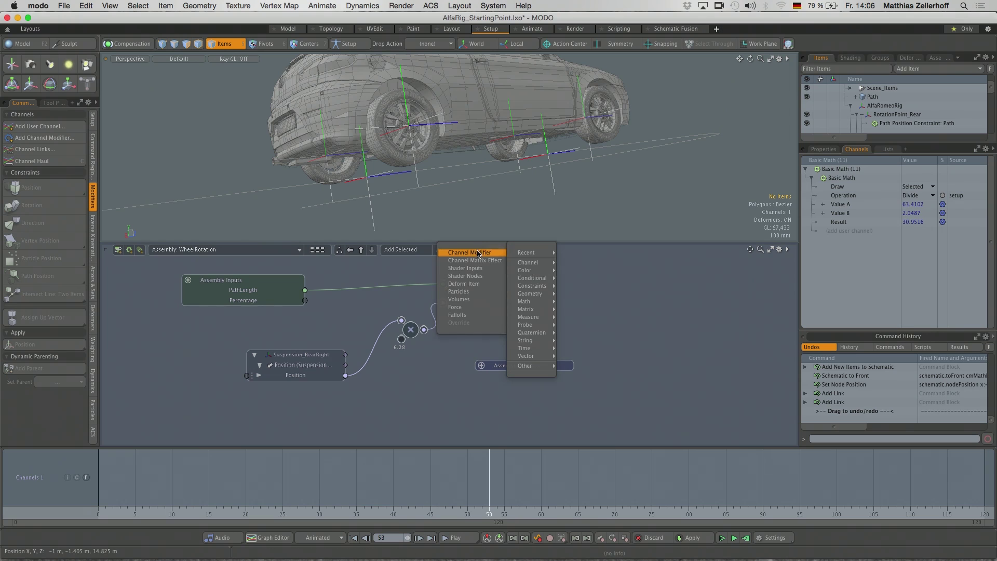
mouse_move(530, 262)
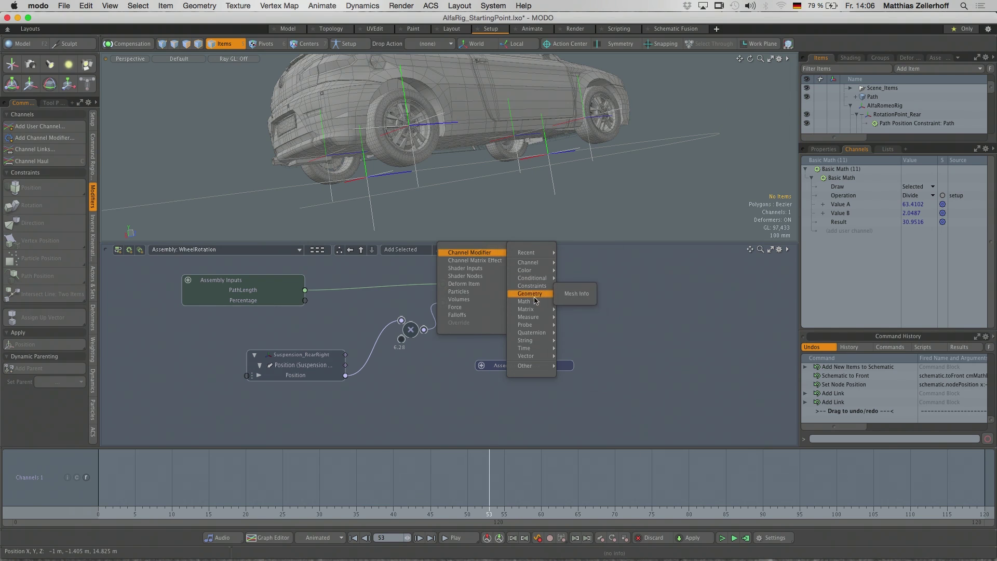
mouse_move(535, 311)
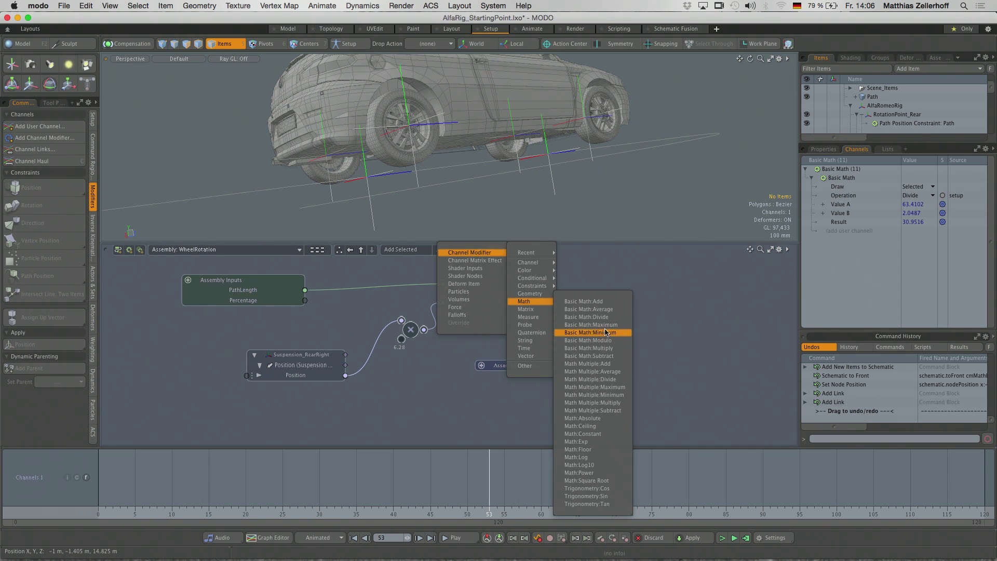
left_click(611, 348)
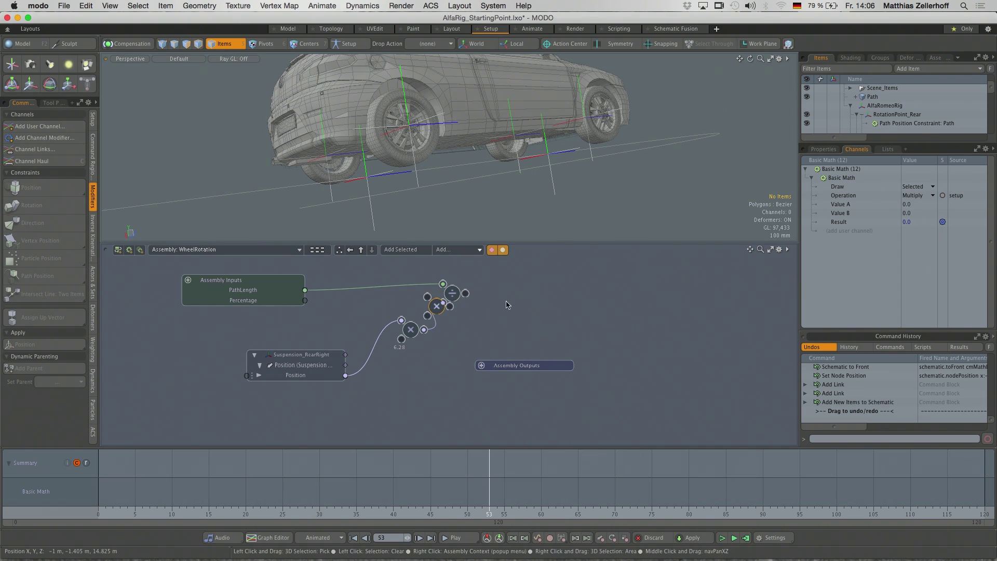
left_click_drag(430, 309, 444, 288)
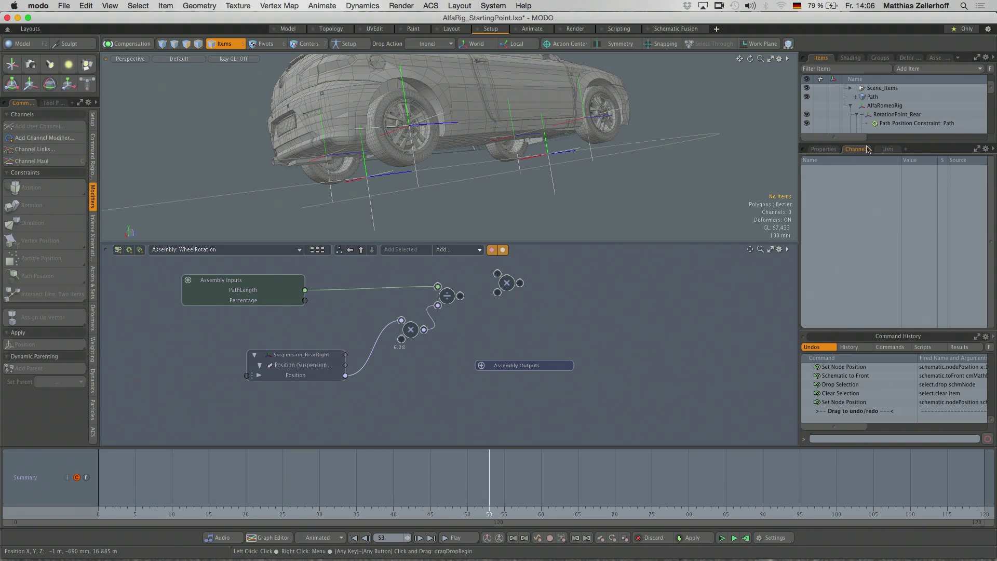
Set the second Multiply node's Value B to 360 and feed the Divide node's result into its Value A
left_click(506, 283)
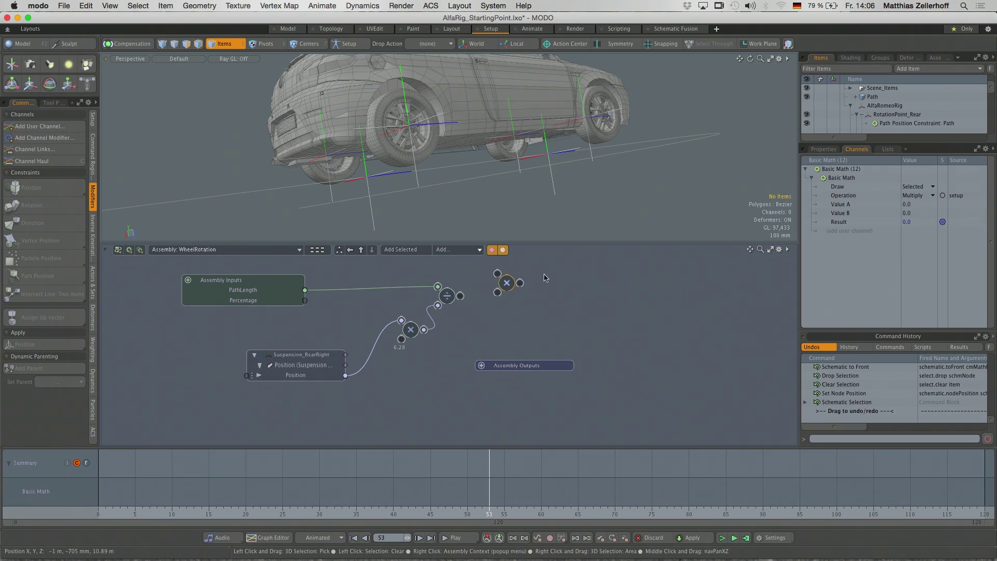
left_click(909, 213)
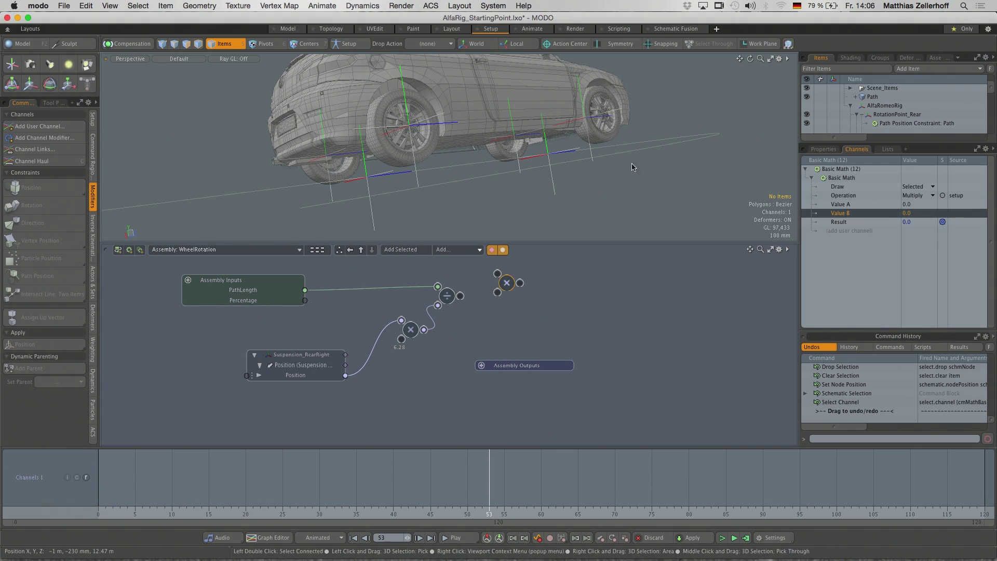
double_click(911, 212)
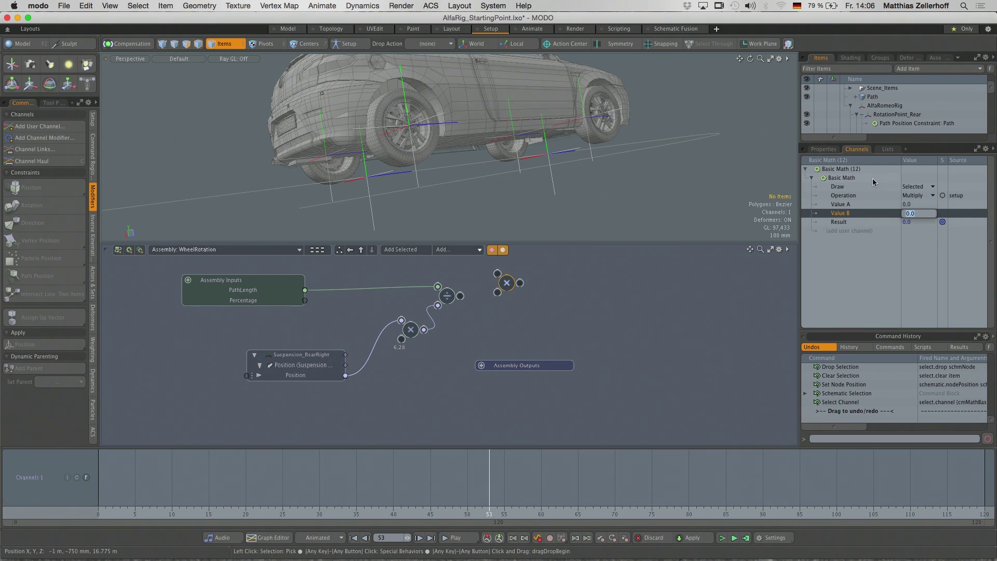
type("360")
key("Return")
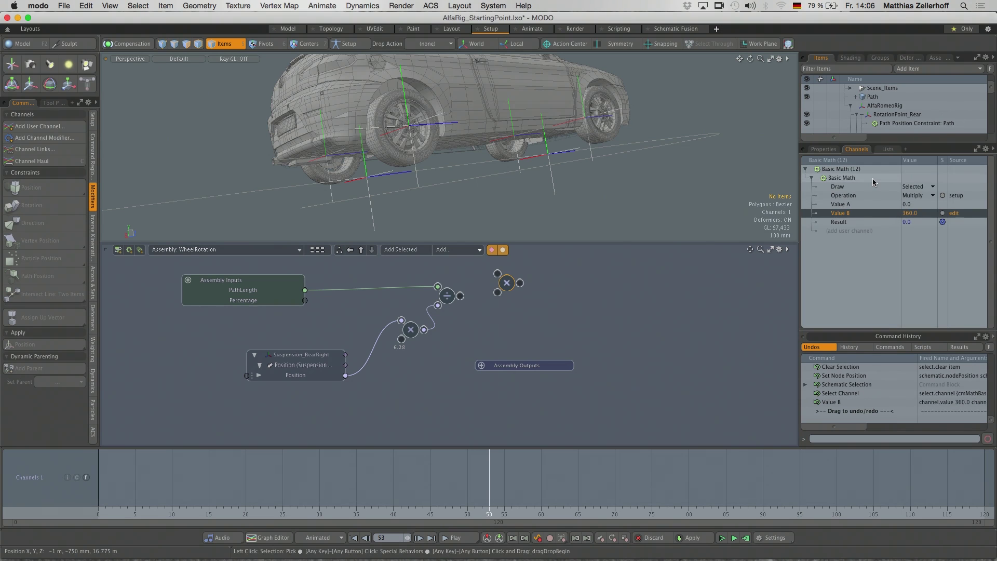
left_click_drag(460, 296, 512, 285)
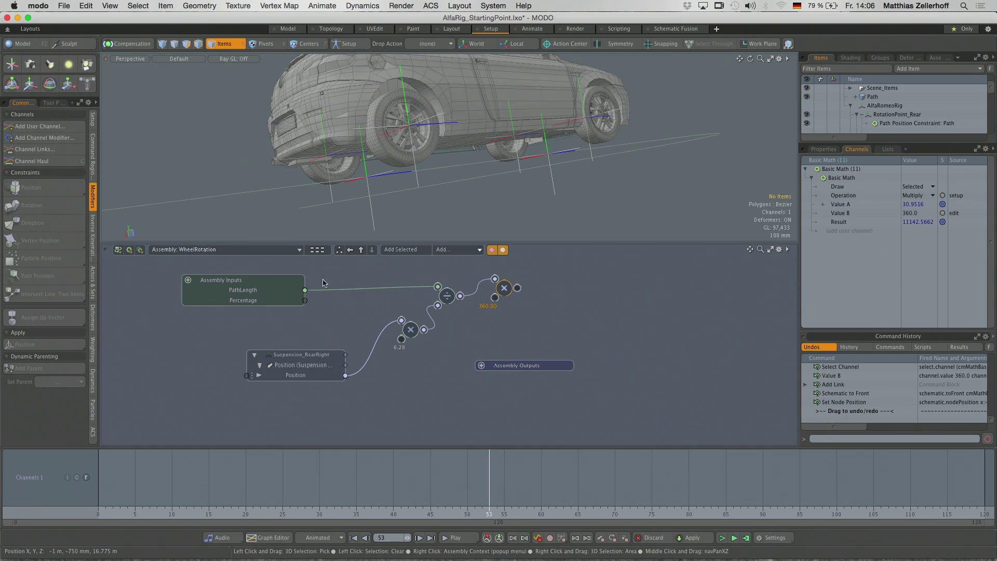
left_click_drag(504, 287, 503, 290)
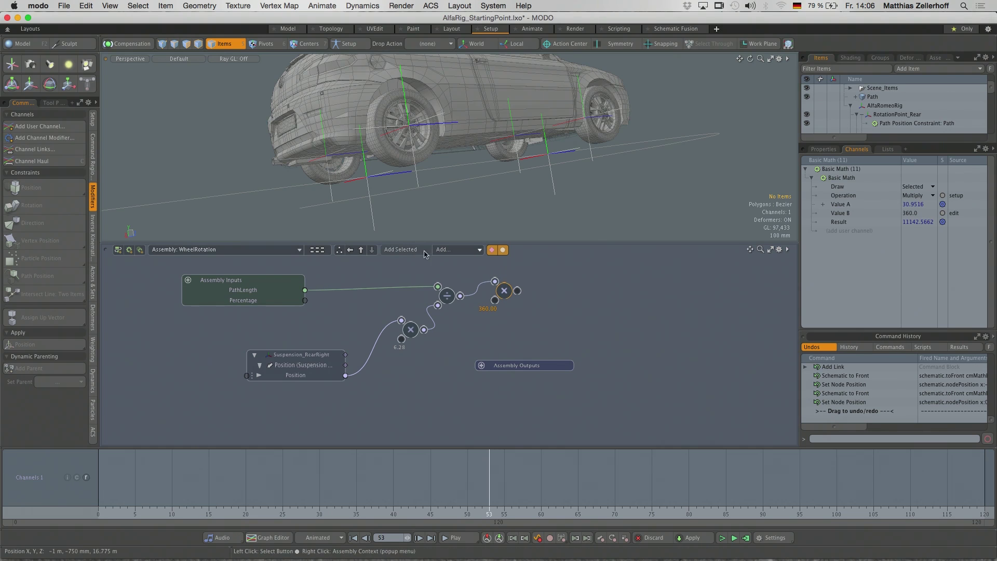
Add a third Basic Math: Multiply modifier past the 360 node and feed Percentage into its Value A
left_click(461, 250)
mouse_move(458, 251)
mouse_move(519, 300)
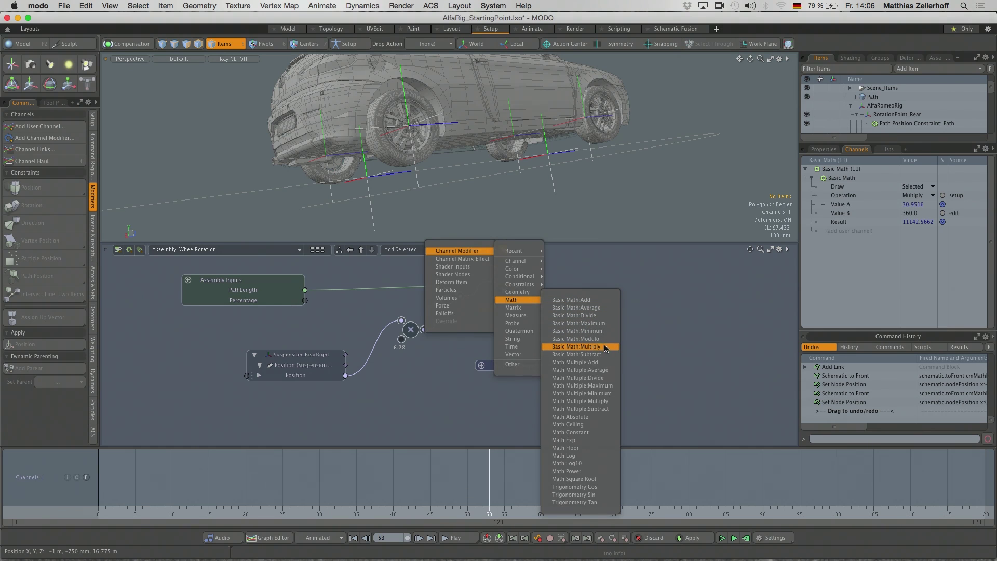
left_click(576, 347)
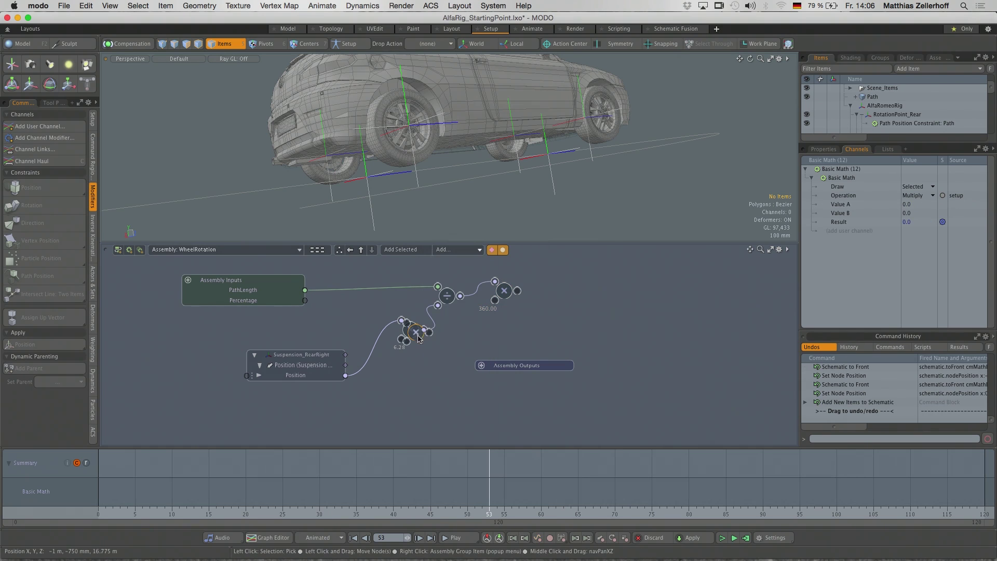
left_click_drag(552, 295, 549, 289)
left_click_drag(305, 300, 538, 295)
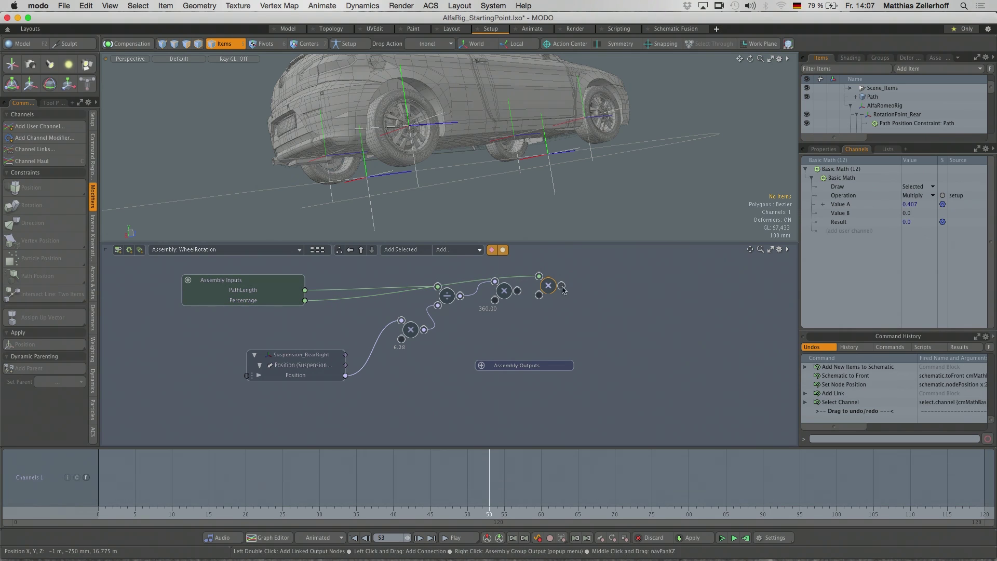
Feed the 360 node's result into the third Multiply node's Value B and shift that last node slightly outward
left_click(534, 298)
left_click(530, 297)
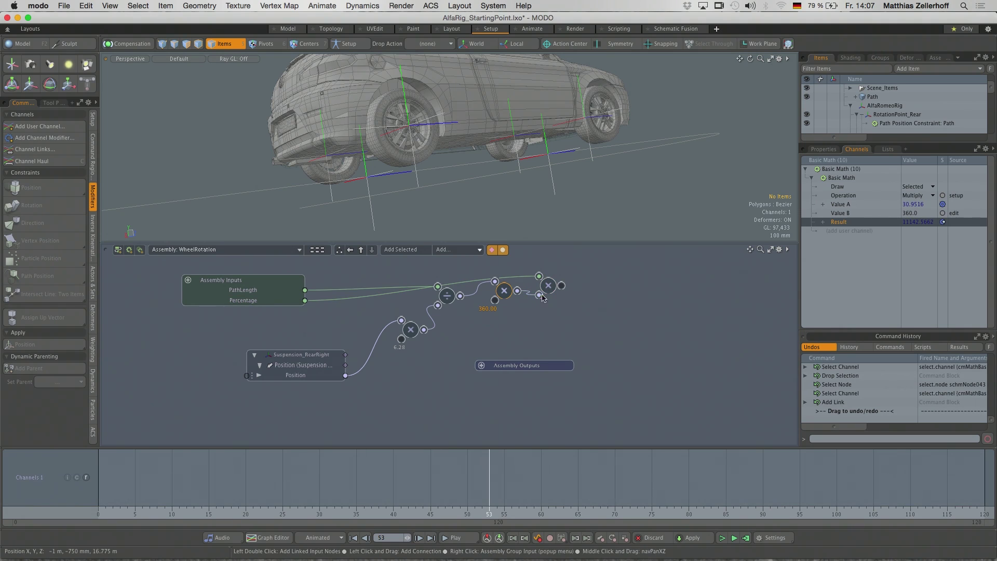
left_click_drag(553, 286, 564, 279)
left_click(564, 278)
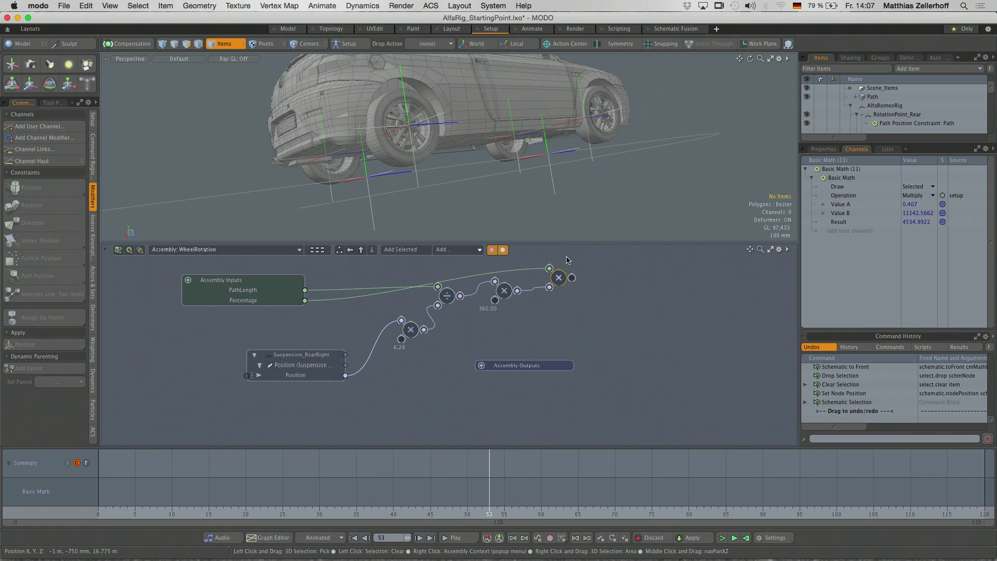
Select all four wheel meshes and add their Rotation X channels to the WheelRotation schematic
left_click(427, 156)
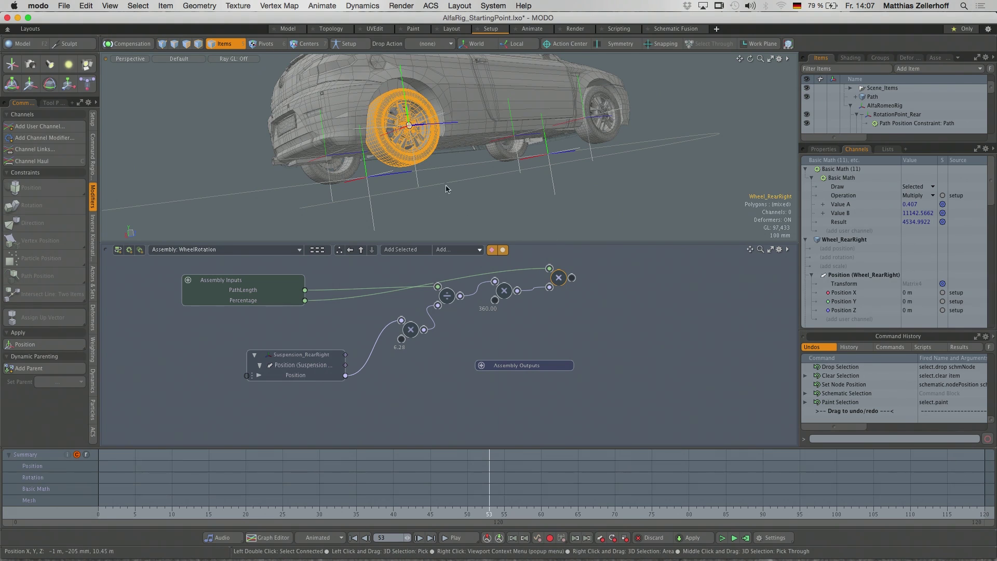
left_click(323, 175, "shift")
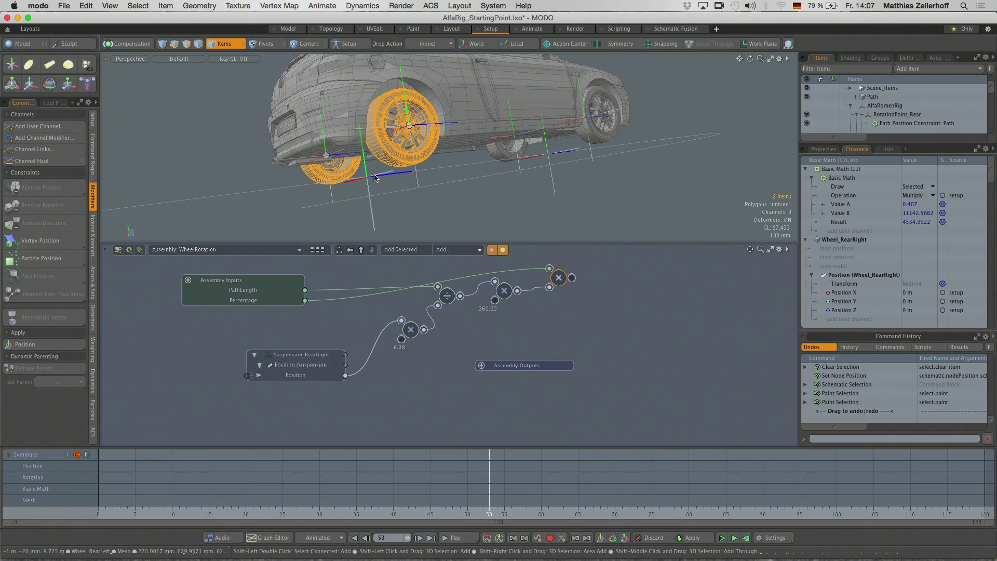
left_click(491, 153, "shift")
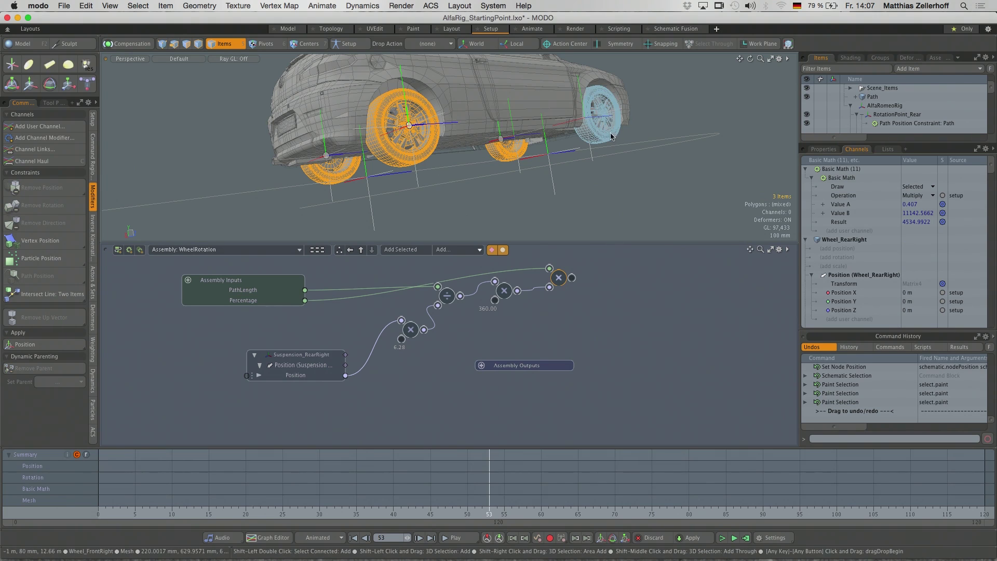
left_click(602, 114, "shift")
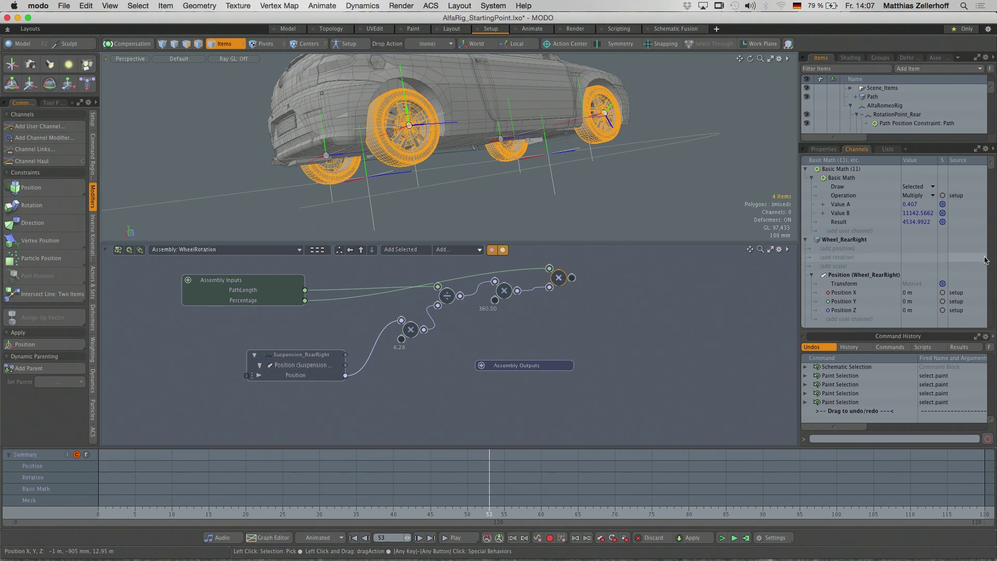
left_click(824, 149)
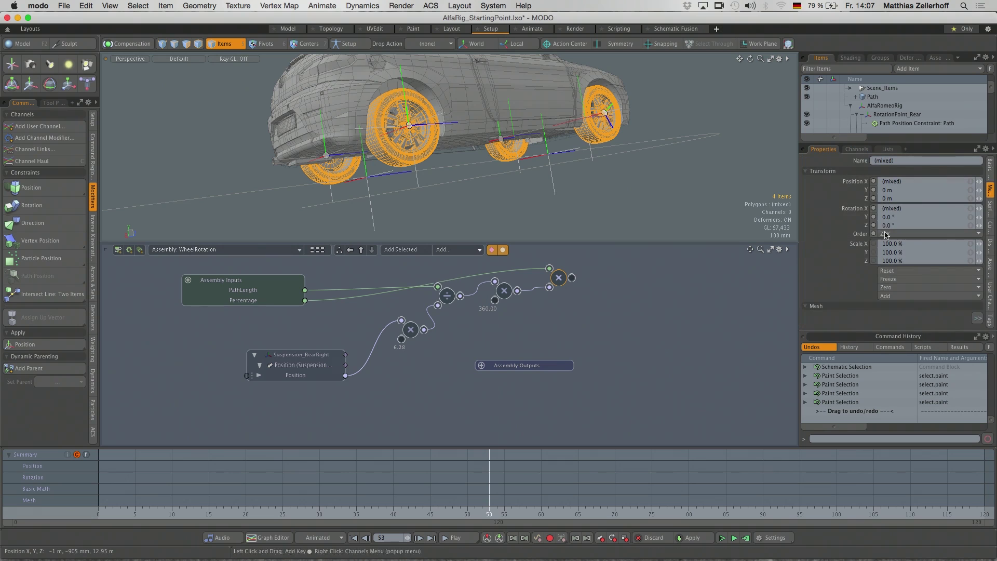
right_click(857, 208)
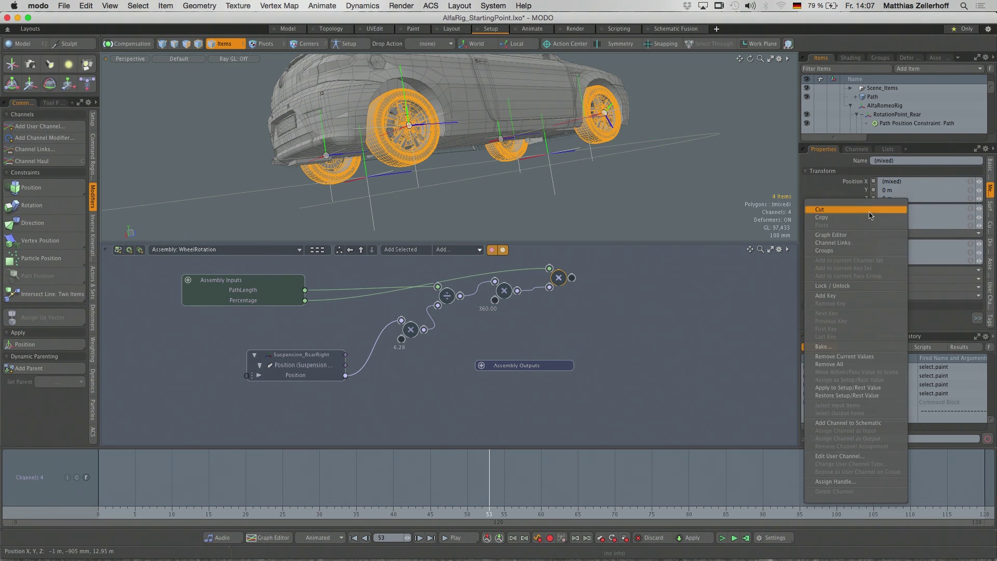
left_click(862, 423)
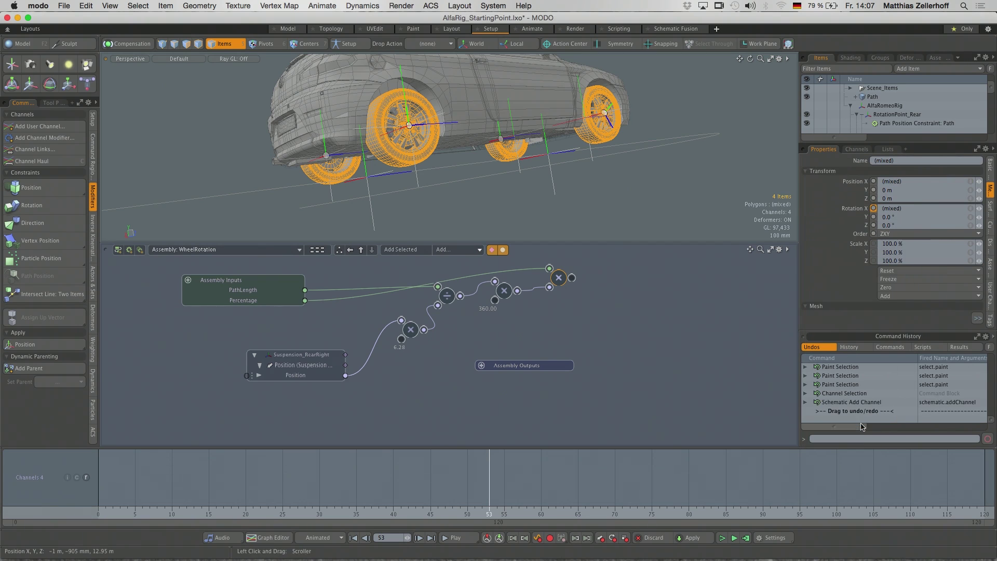
Stack the four wheel Rotation nodes in a column beyond the last Multiply node, leaving a gap between that node and the column
left_click_drag(552, 308, 781, 257)
key("Escape")
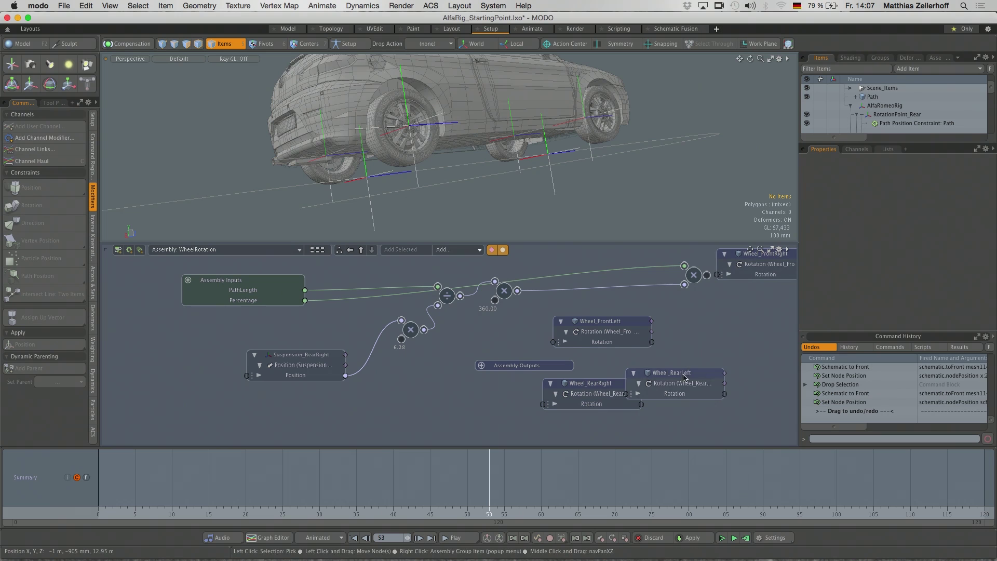
left_click_drag(670, 373, 755, 298)
left_click_drag(614, 388, 778, 346)
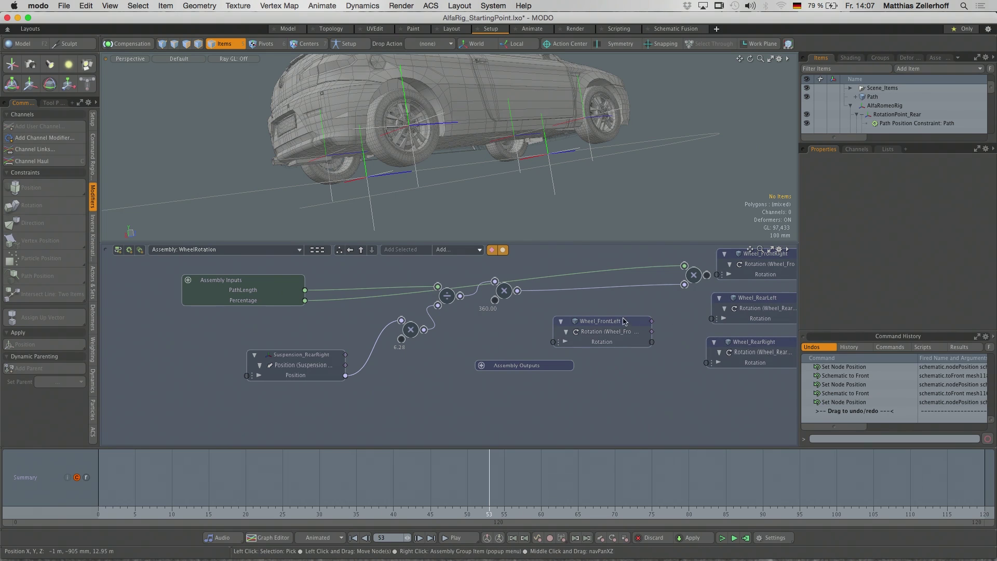
left_click_drag(603, 321, 755, 381)
left_click_drag(692, 280, 635, 284)
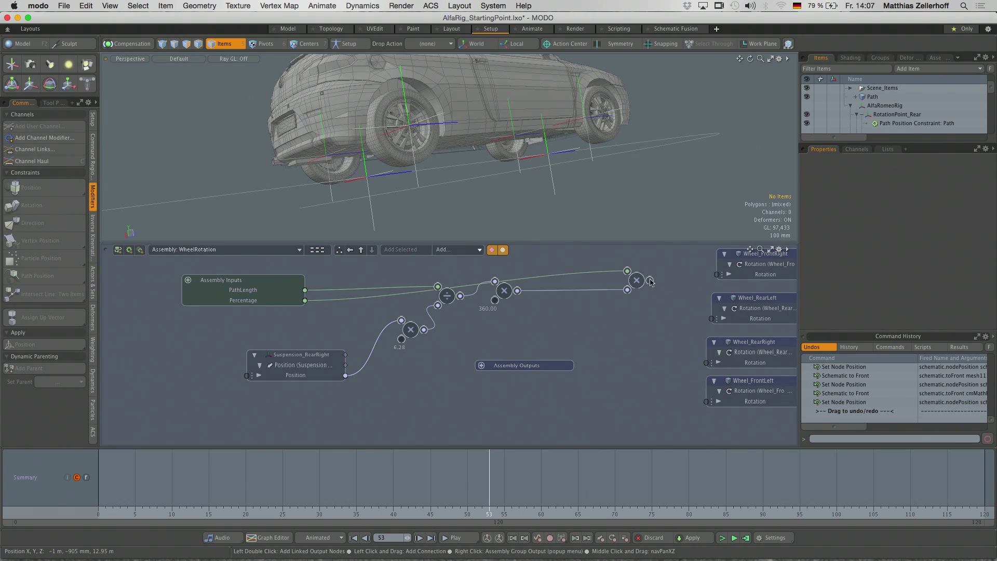
Feed the last Multiply node's result into the Rotation inputs of the FrontRight, RearLeft, RearRight and FrontLeft wheel nodes
left_click_drag(714, 275, 716, 274)
left_click_drag(650, 280, 706, 363)
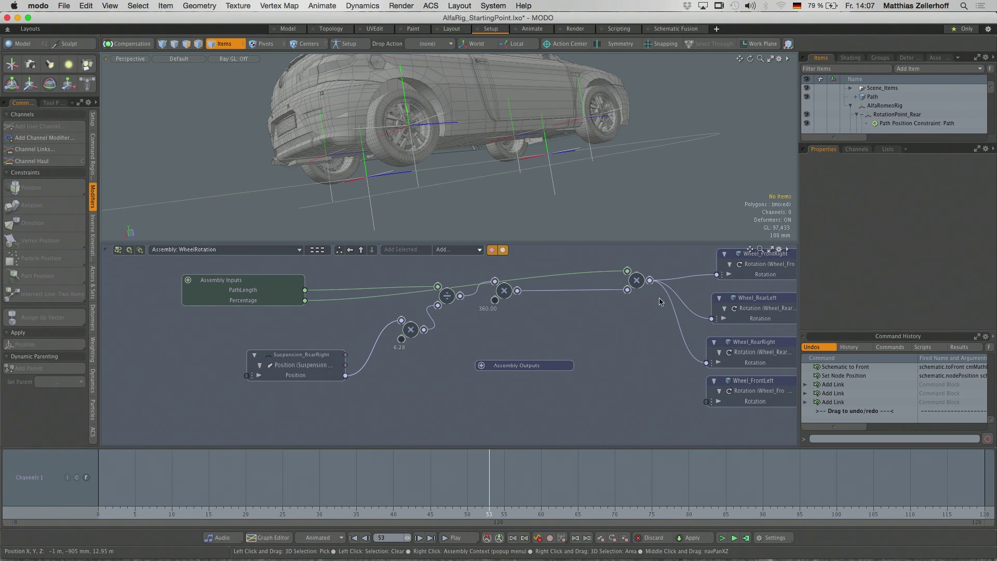
left_click_drag(706, 404, 706, 401)
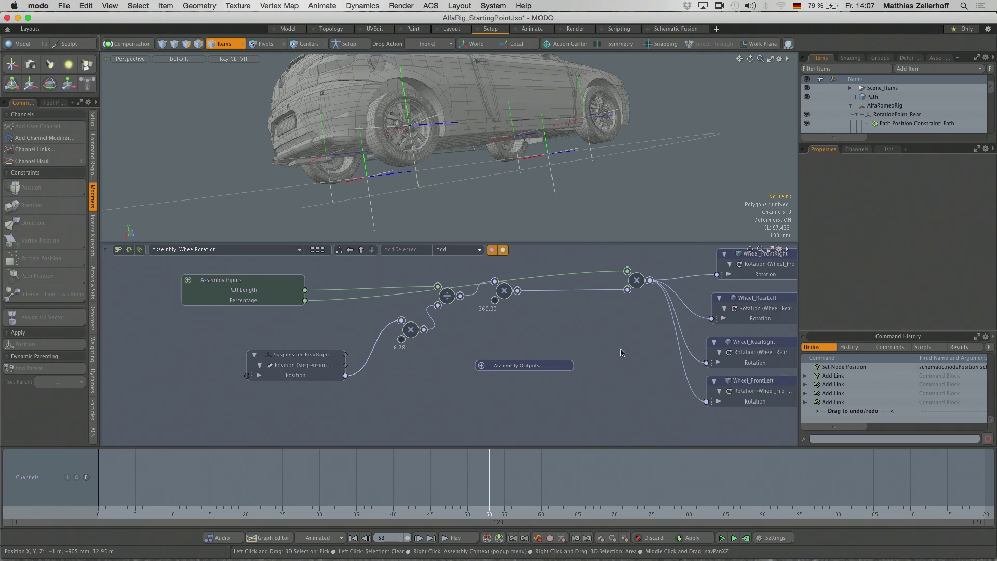
Scrub the timeline between frames 53 and 35 and examine how the wheels turn as the car travels along the path
mouse_move(489, 483)
left_mouse_down()
mouse_move(526, 483)
mouse_move(482, 483)
left_mouse_up()
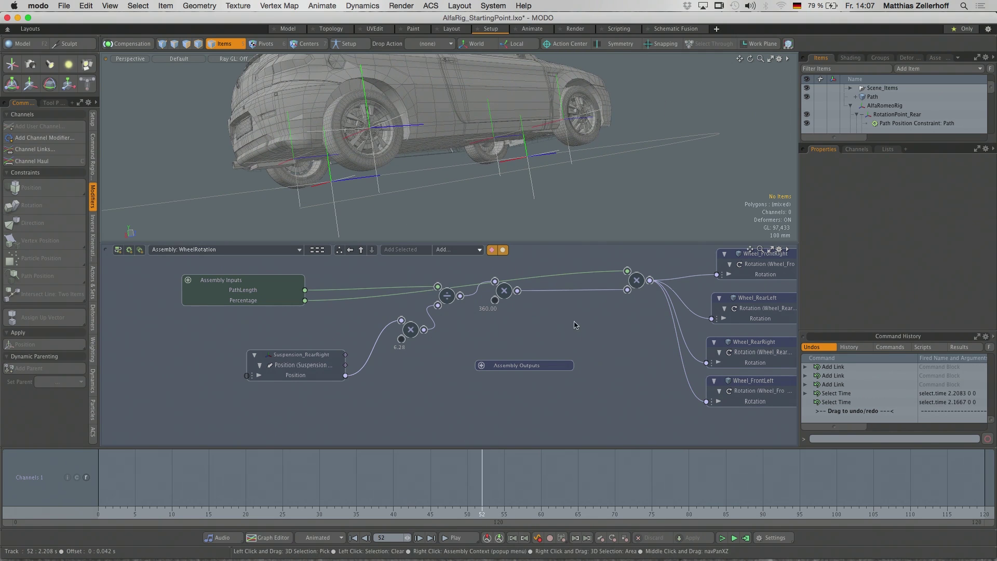
middle_click_drag(579, 333, 520, 353)
left_click_drag(478, 504, 438, 504)
left_click_drag(547, 193, 426, 186, "alt")
left_click(585, 303)
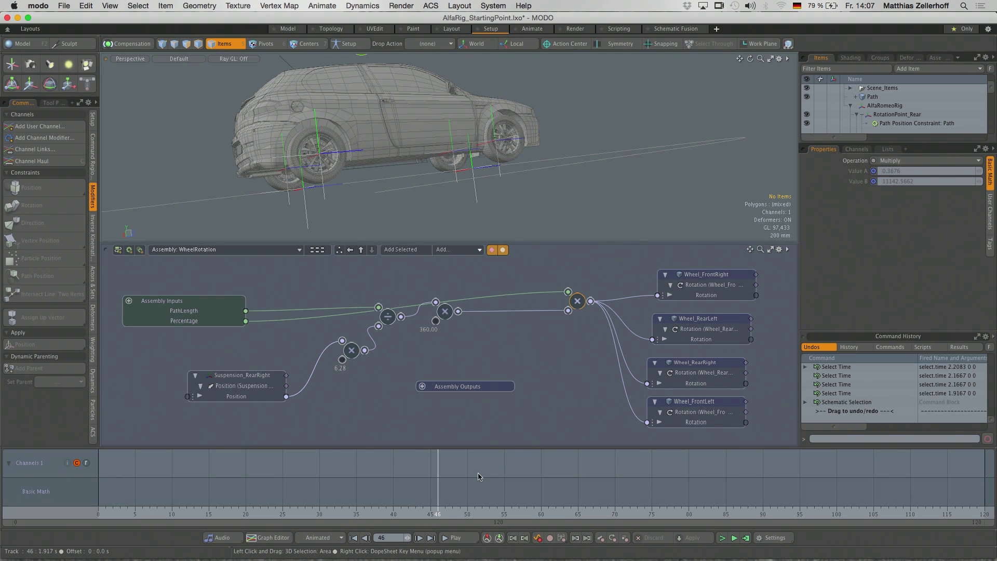
mouse_move(428, 505)
left_mouse_down()
mouse_move(391, 506)
mouse_move(467, 506)
mouse_move(356, 506)
left_mouse_up()
left_click_drag(499, 171, 551, 190, "alt")
scroll(552, 191, "down", 3)
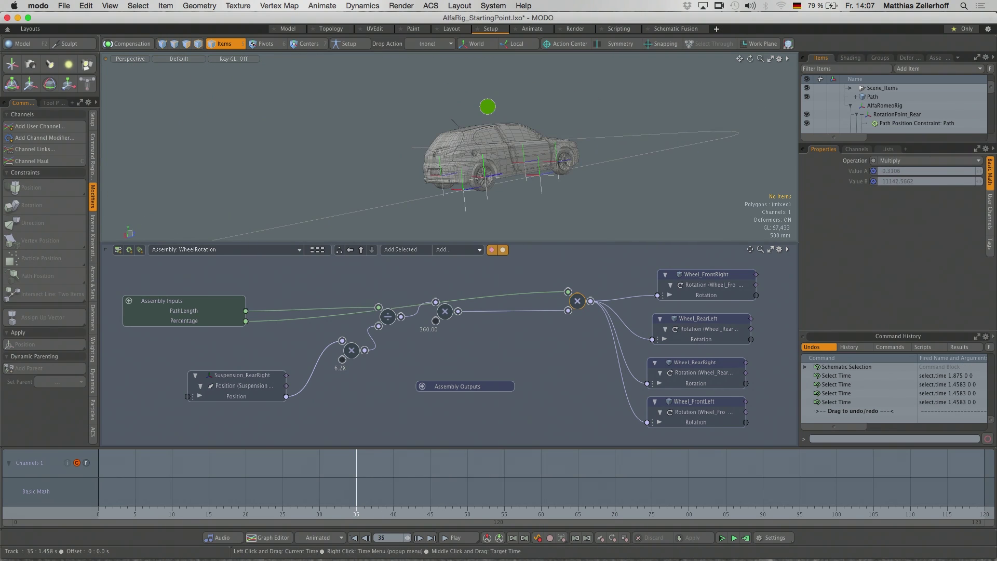
left_click(364, 506)
left_click_drag(364, 506, 385, 506)
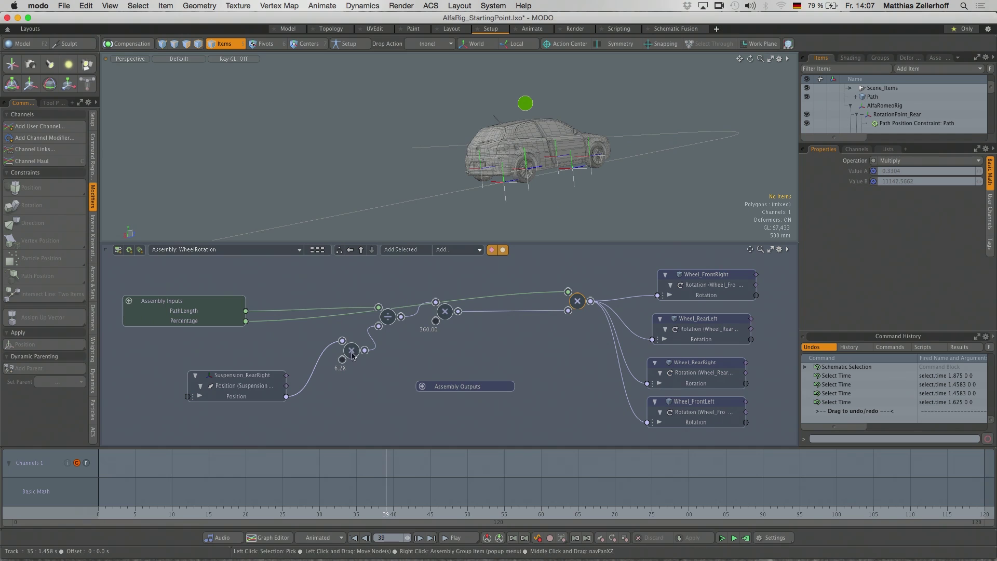
Shift the 6.28 Multiply node closer to the Suspension_RearRight node and expand the Wheel_FrontRight node's Rotation channel to show Rotation X
left_click_drag(352, 350, 338, 360)
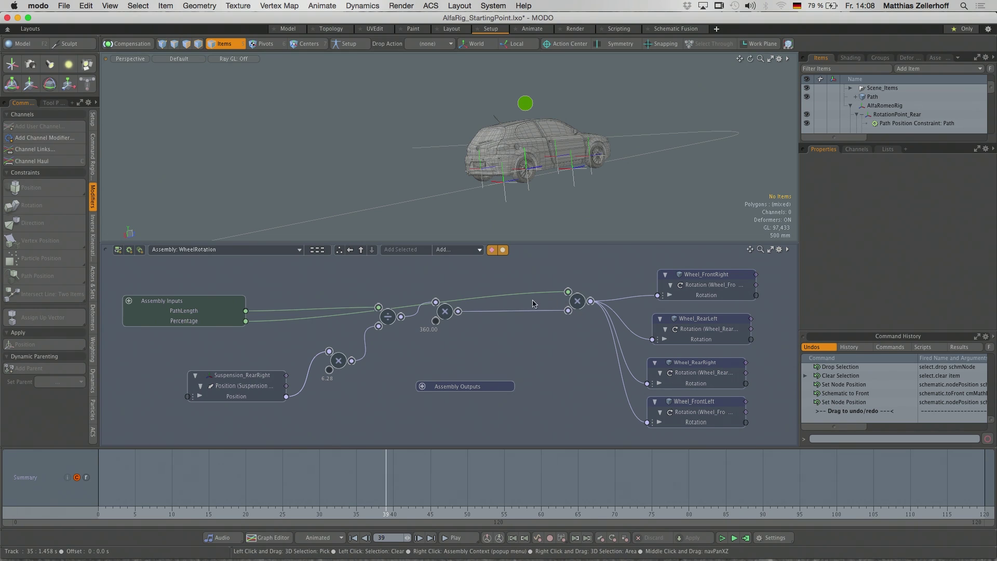
mouse_move(393, 514)
left_mouse_down()
mouse_move(364, 513)
mouse_move(393, 514)
left_mouse_up()
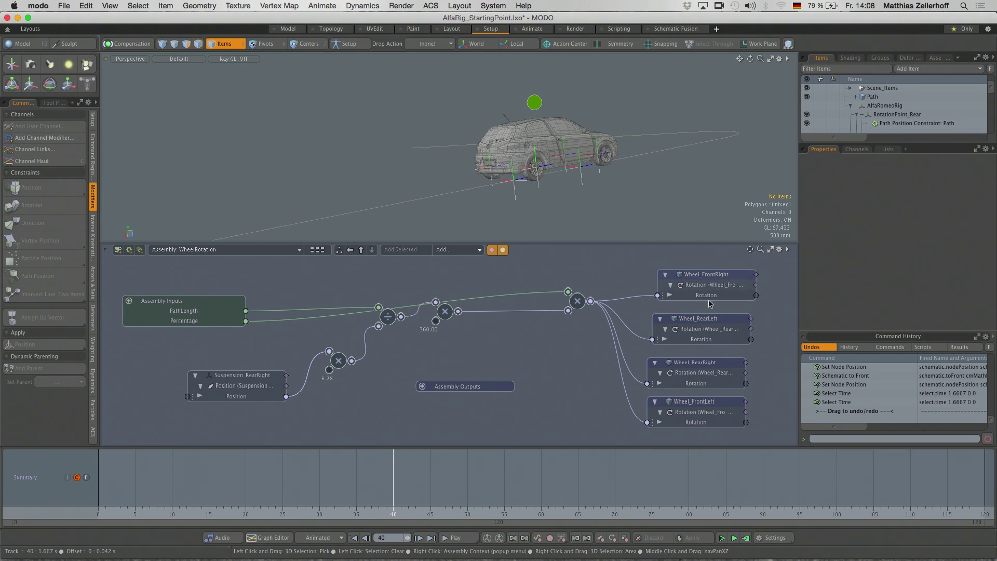
left_click(669, 294)
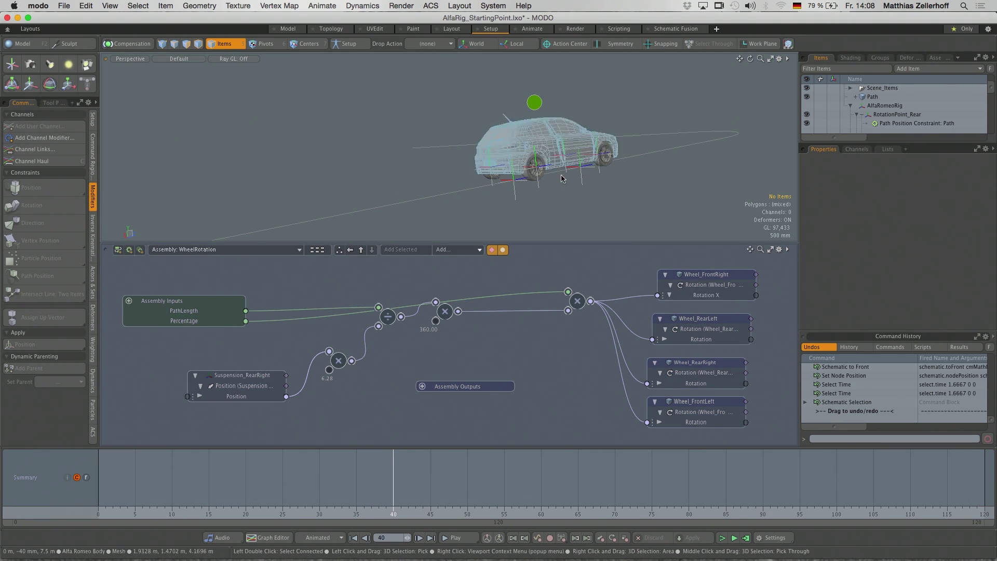
Select the Wheel_RearRight mesh and scrub the timeline up to frame 66 to examine its spin from close up
left_click(536, 180)
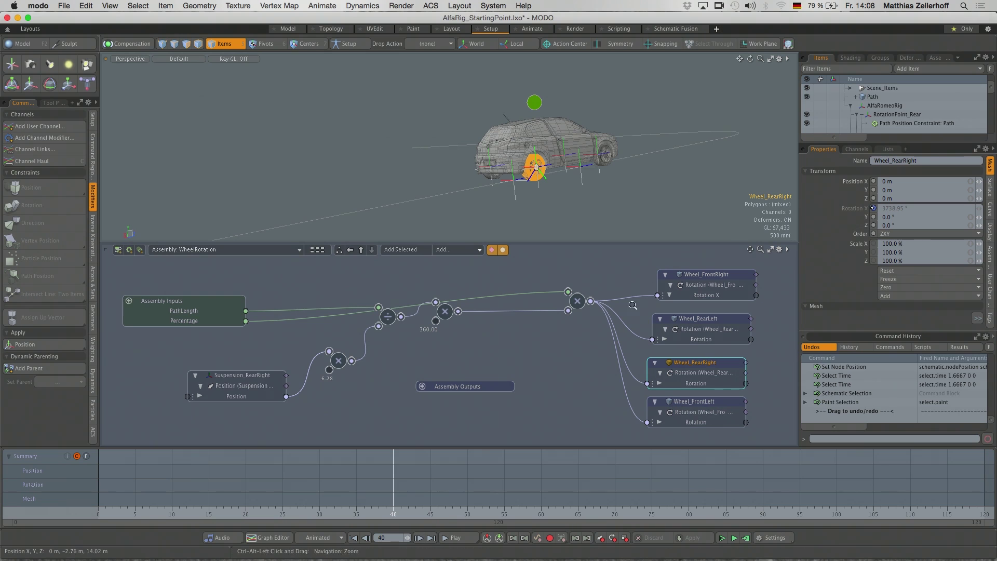
scroll(538, 179, "up", 5)
left_click_drag(401, 514, 577, 514)
scroll(364, 155, "down", 5)
left_click(172, 514)
left_click_drag(597, 156, 551, 187, "alt+shift")
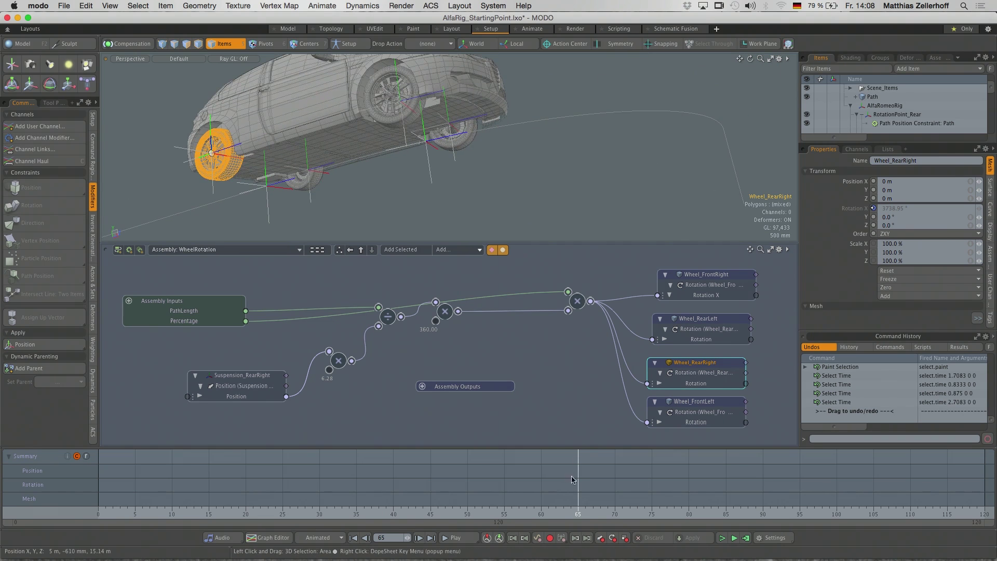
mouse_move(579, 515)
left_mouse_down()
mouse_move(541, 515)
mouse_move(747, 515)
mouse_move(585, 515)
left_mouse_up()
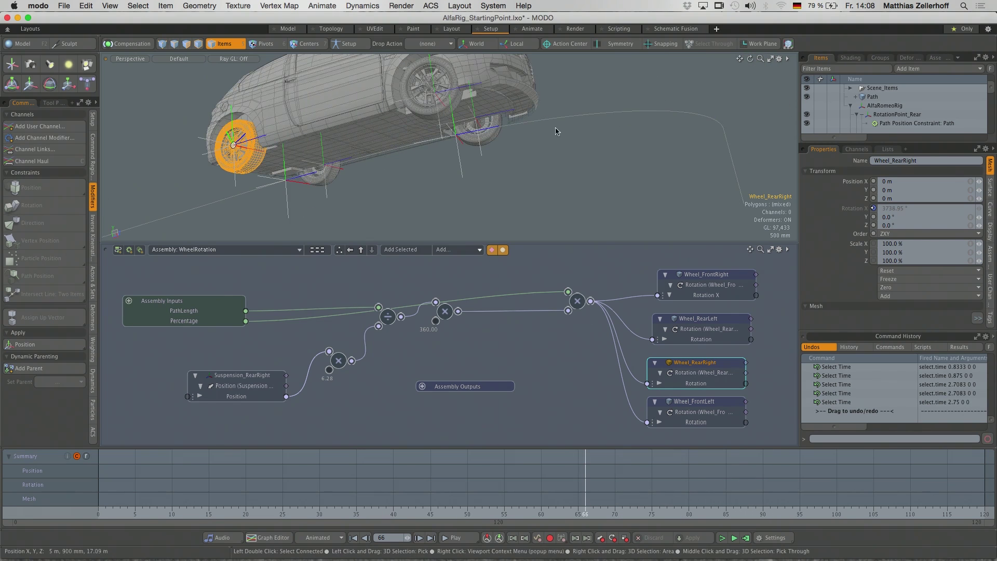
Select the Path's end vertex behind the car and move it up and toward the car with the Transform tool
scroll(552, 171, "down", 10)
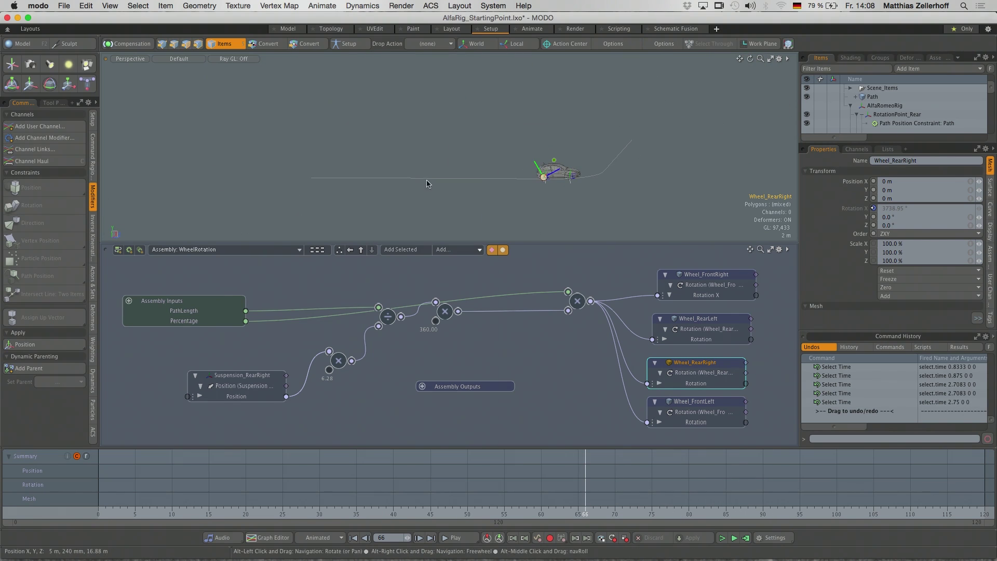
left_click(430, 182)
left_click(430, 182)
scroll(333, 180, "up", 3)
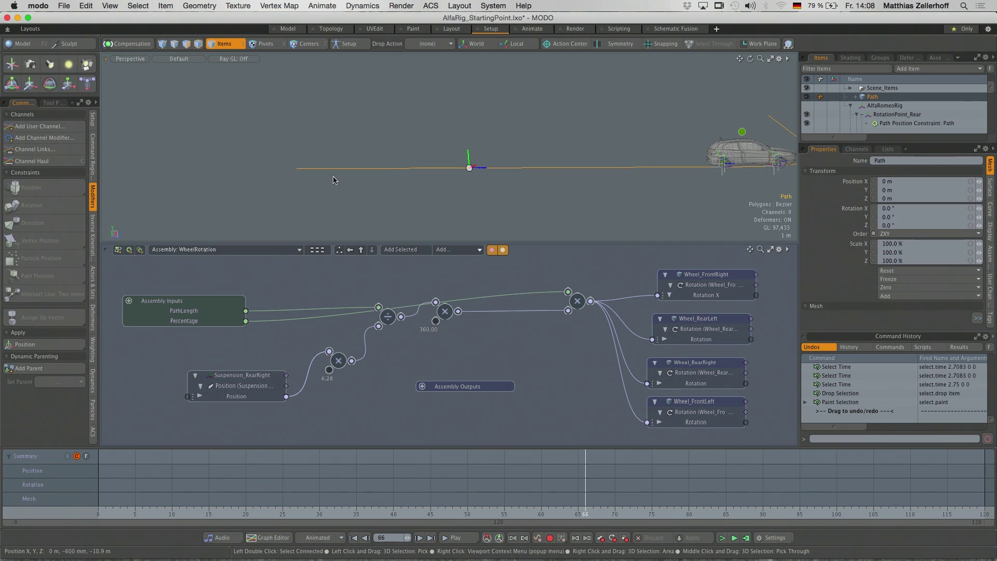
key("1")
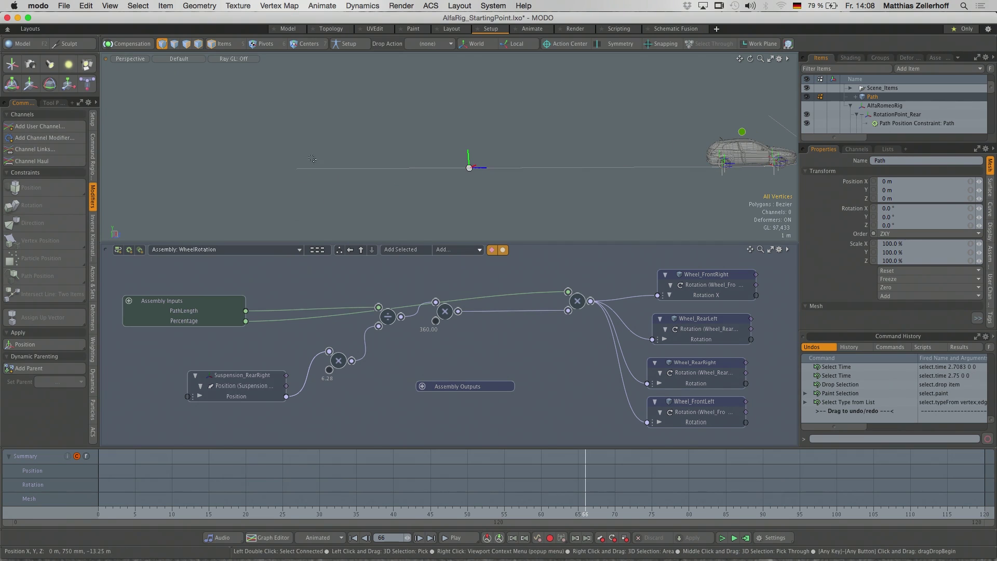
right_click_drag(293, 169, 311, 158)
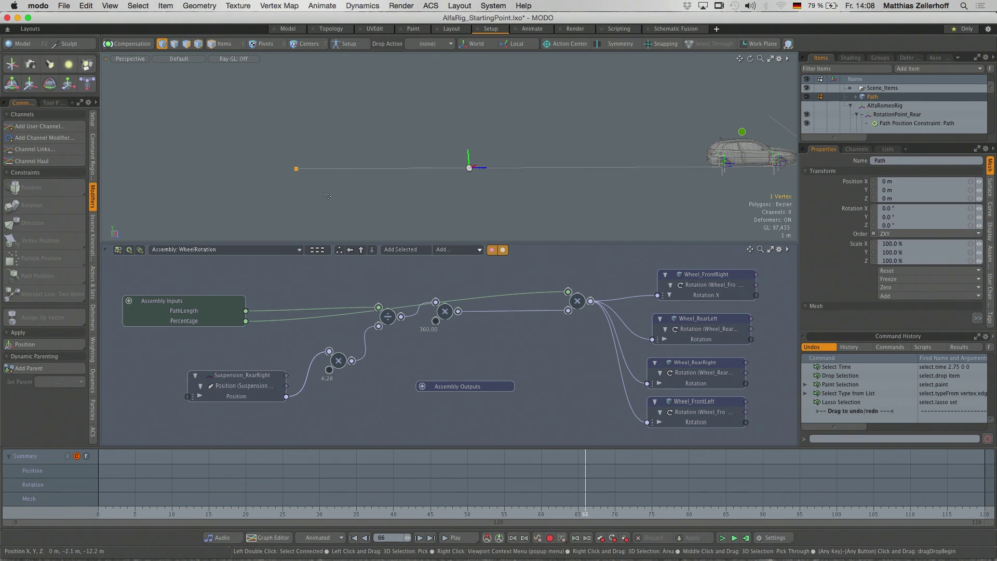
key("y")
left_click_drag(316, 165, 466, 126)
Move the same path end vertex further up and sideways so that the path curves
left_click_drag(519, 364, 359, 322, "alt")
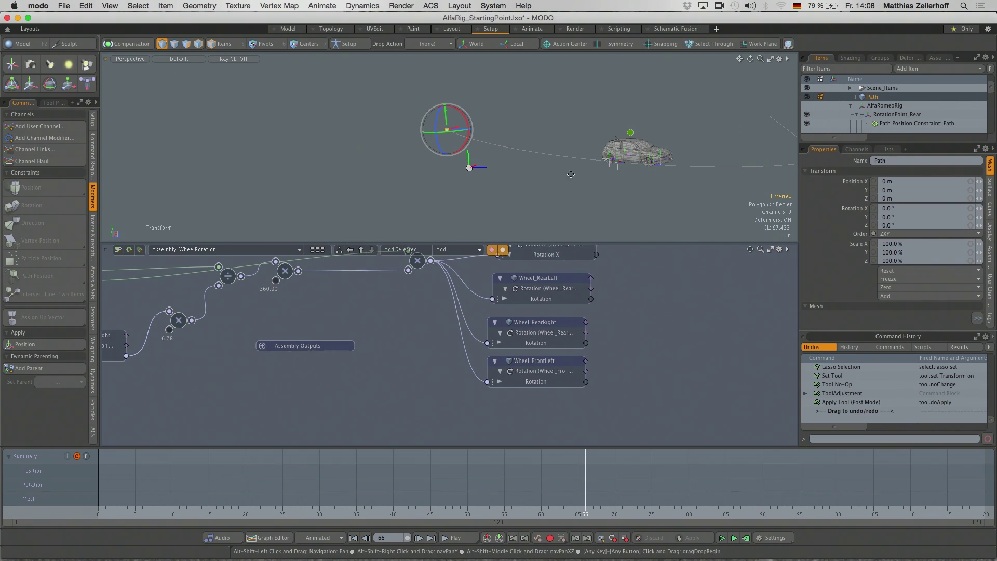
left_click_drag(519, 156, 396, 157, "alt")
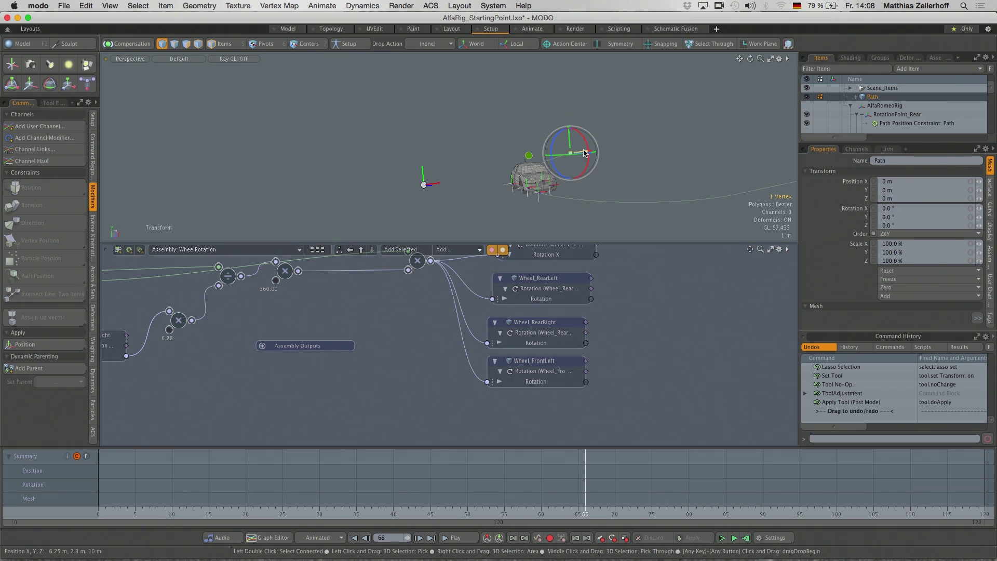
left_click_drag(584, 152, 630, 115)
left_click_drag(620, 155, 579, 155, "alt+shift")
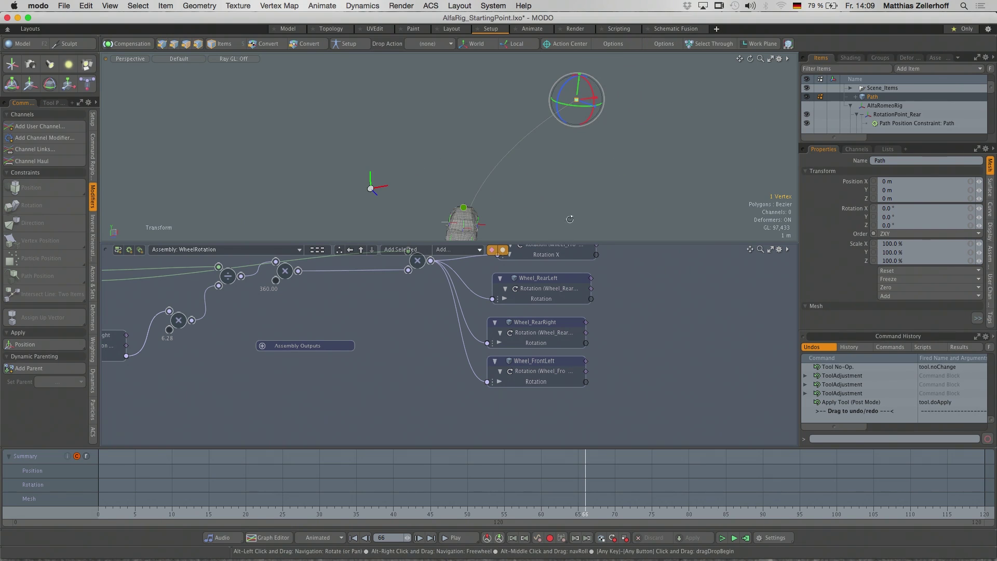
left_click_drag(570, 219, 582, 138, "alt")
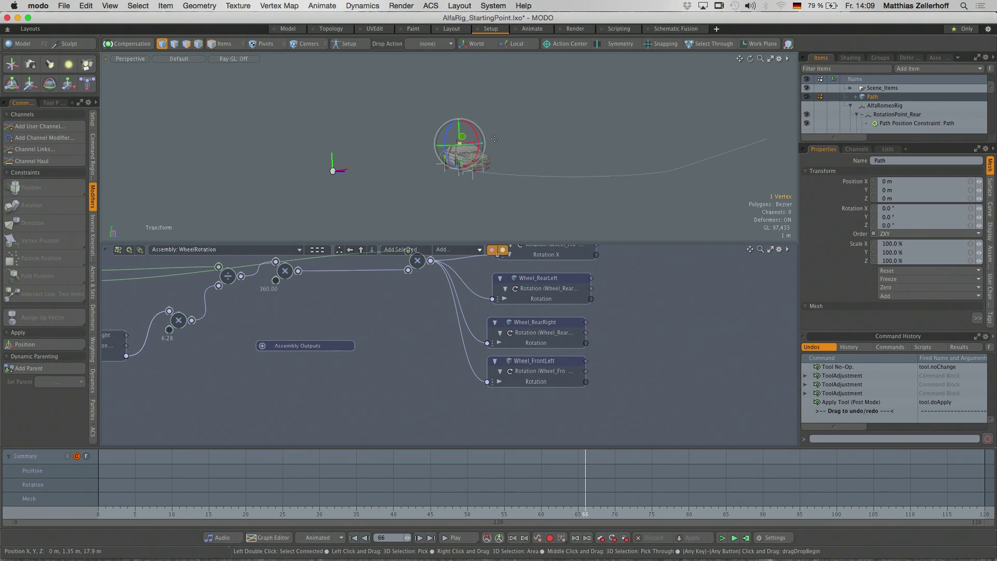
Drop the Transform tool, return to item selection and select the RotationPoint_Front locator under the car
key("space")
scroll(470, 174, "up", 3)
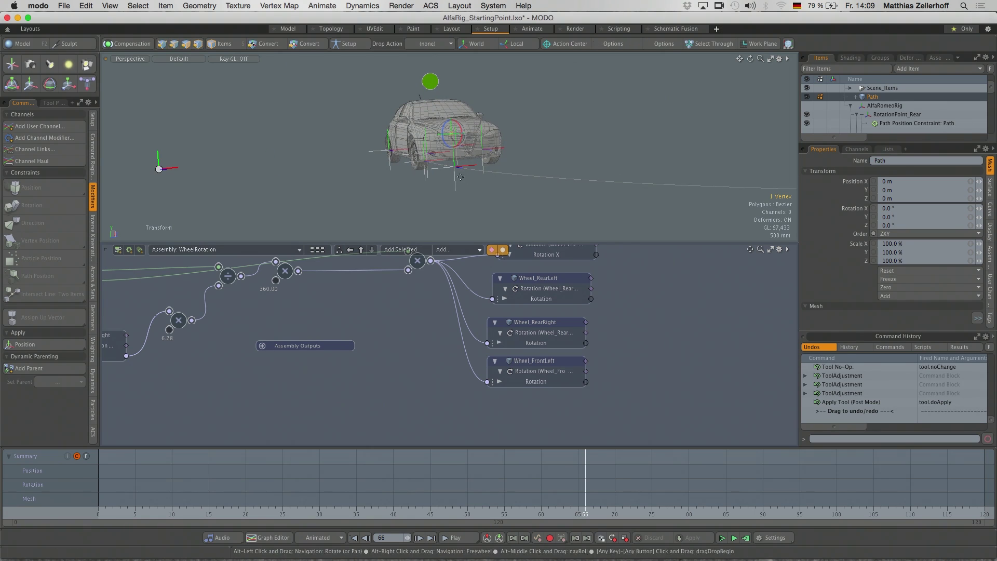
key("space")
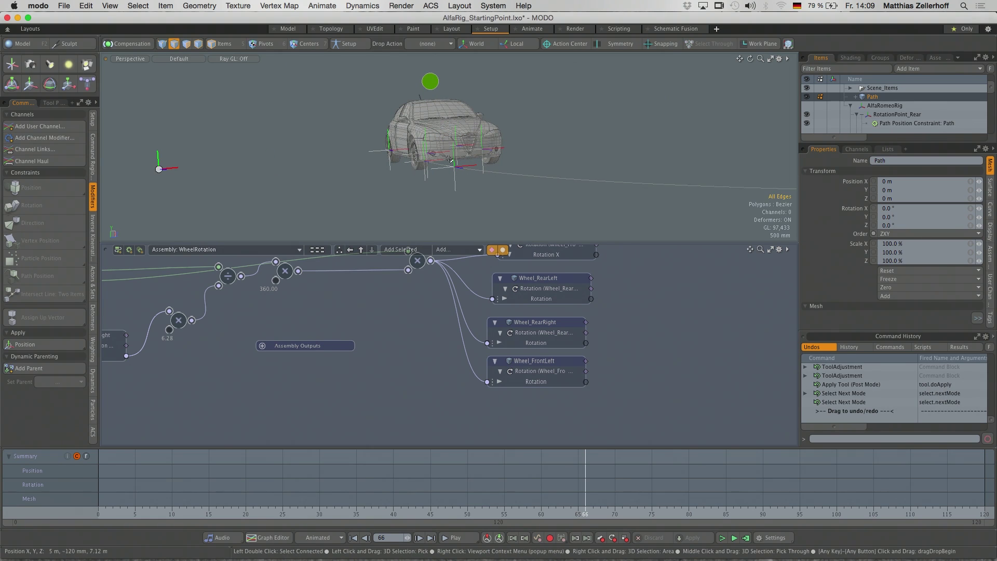
key("5")
left_click(459, 190)
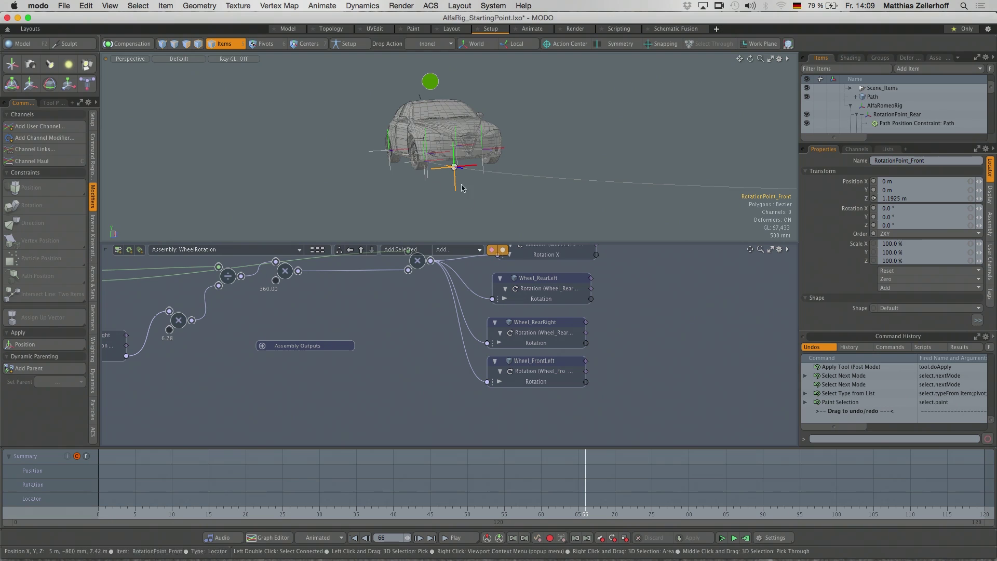
left_click_drag(462, 188, 490, 164, "alt")
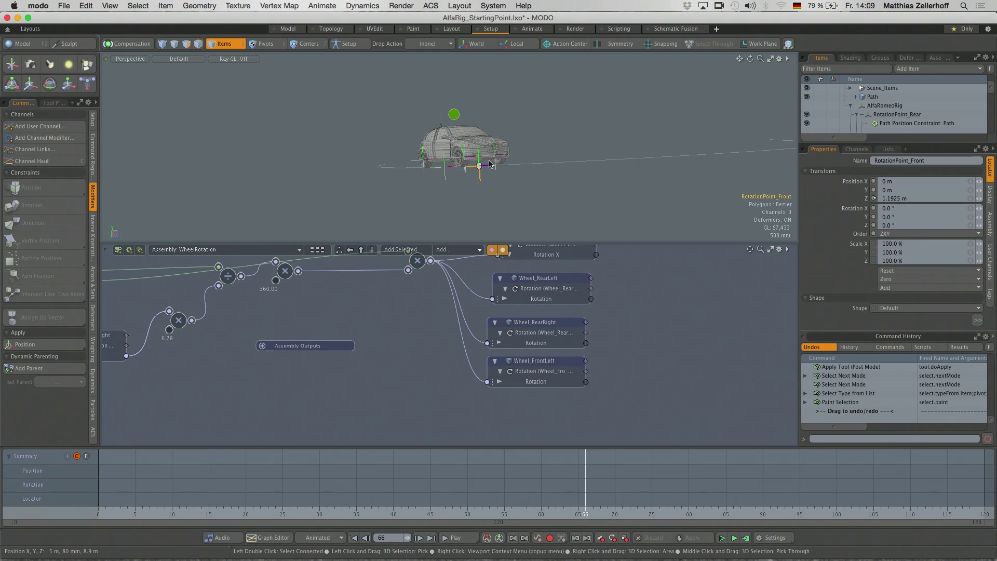